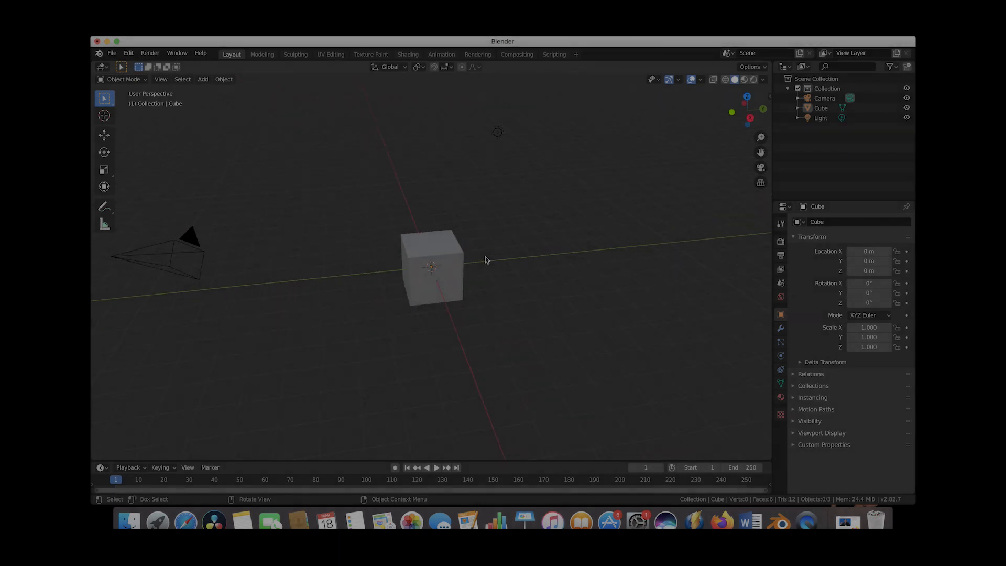
# Delete the default camera, cube and light from the scene.
pyautogui.press('b')
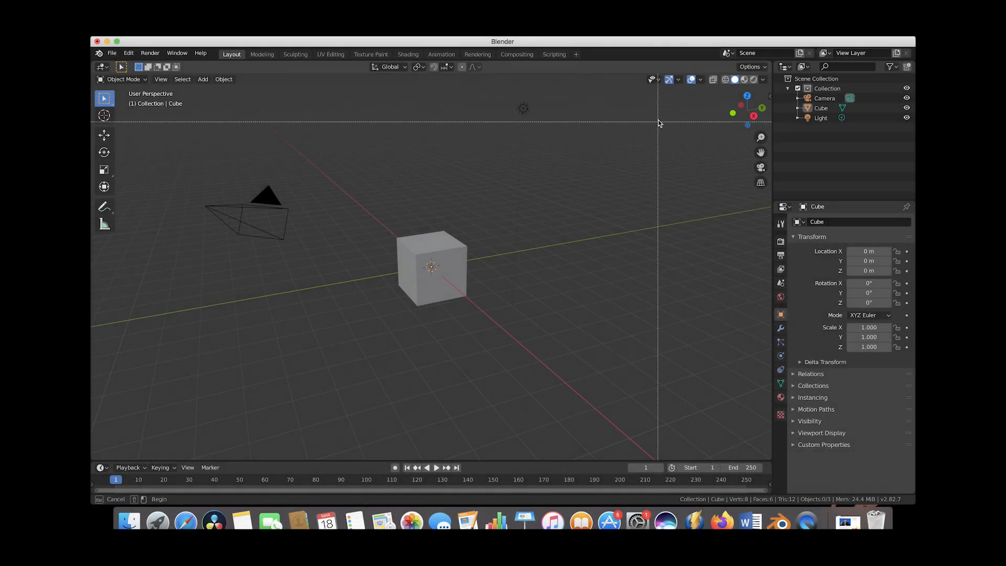
pyautogui.moveTo(670, 100); pyautogui.dragTo(183, 355)
pyautogui.press('x')
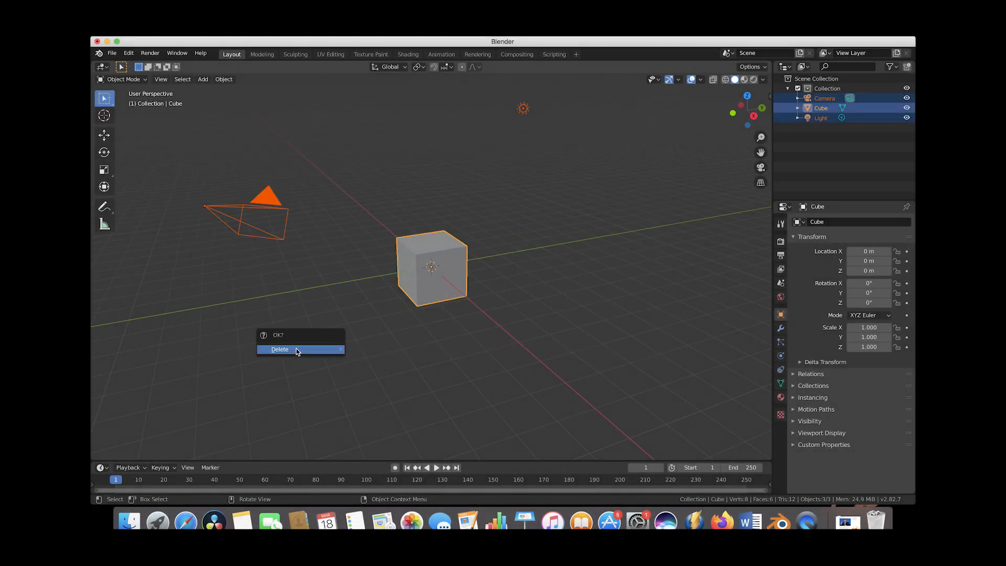
pyautogui.click(296, 348)
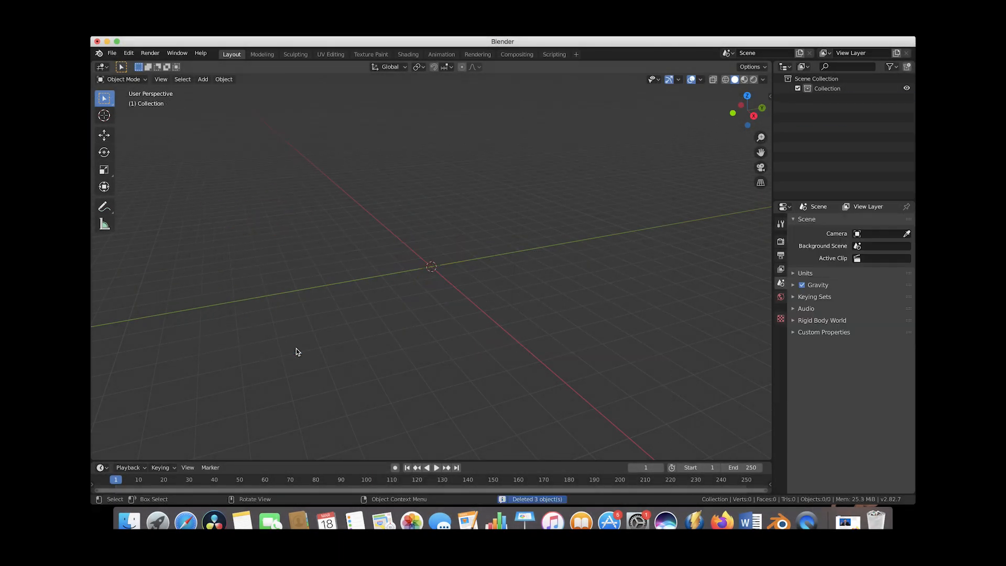
# Add a KHAOS collision cube at the origin and flatten it vertically into a thin slab.
pyautogui.click(770, 96)
pyautogui.scroll(-10, 699, 373)
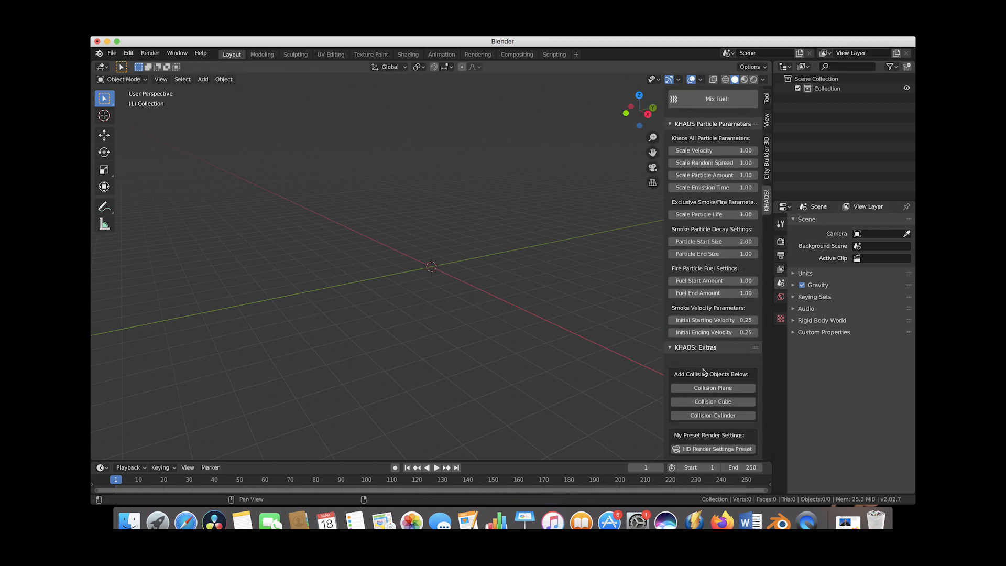
pyautogui.click(721, 402)
pyautogui.press('s')
pyautogui.press('z')
pyautogui.click(429, 267)
# Enlarge the slab to a scale of about 6.5 in X and Y and thin its Z scale to about -0.05.
pyautogui.press('s')
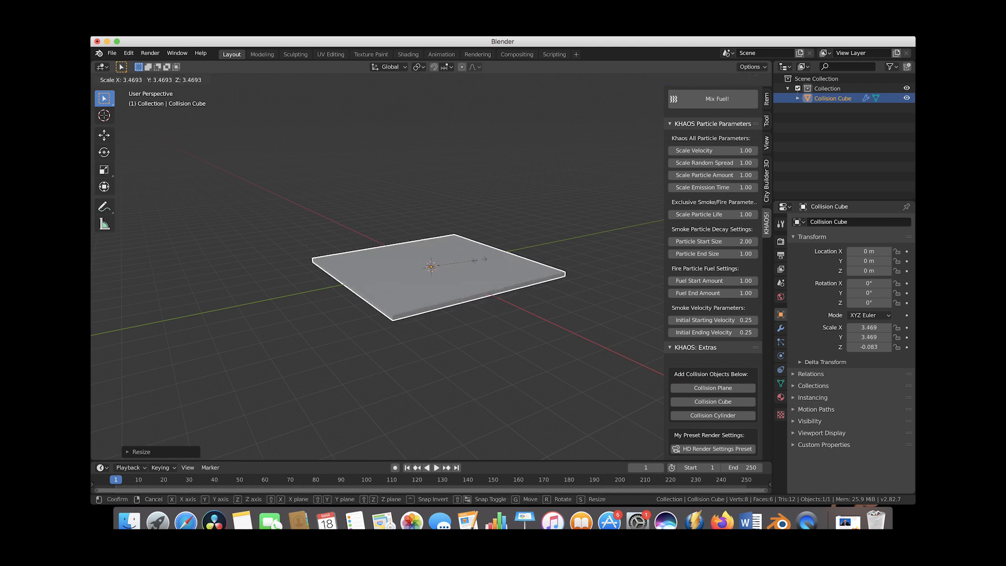
pyautogui.click(518, 261)
pyautogui.press('s')
pyautogui.press('z')
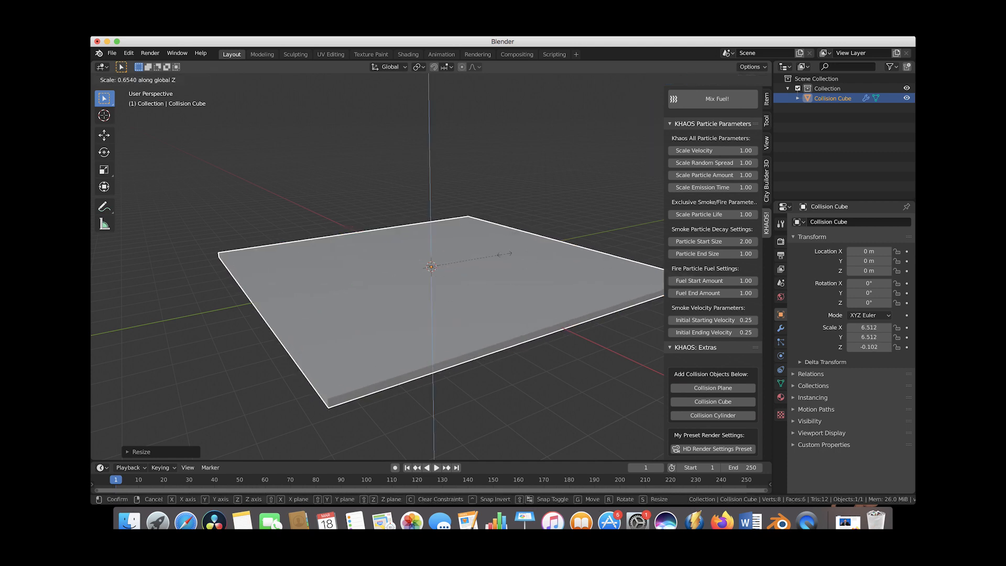
pyautogui.click(471, 258)
# Set the current animation frame to 20.
pyautogui.hscroll(-10, 467, 262)
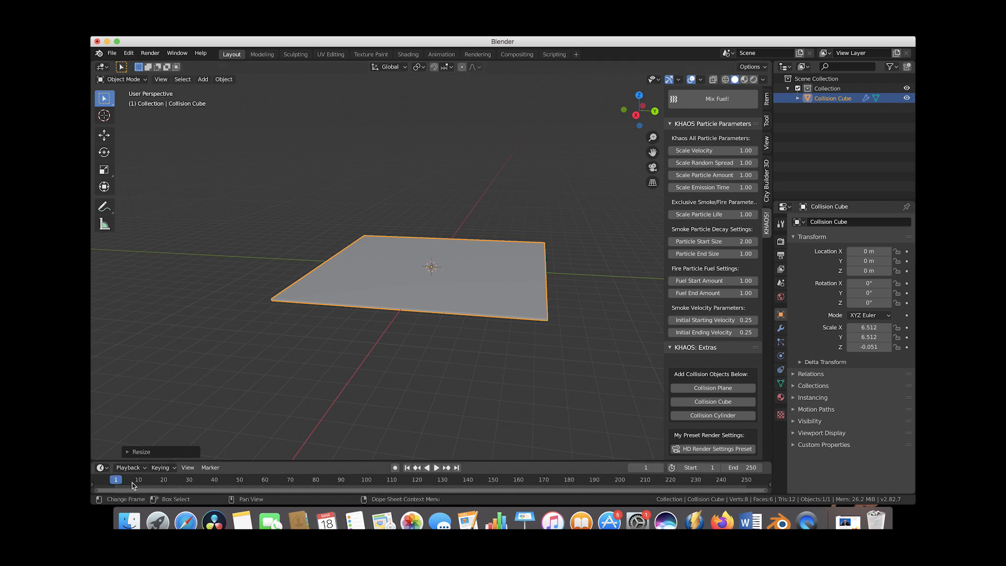
pyautogui.click(163, 482)
pyautogui.hscroll(-5, 445, 268)
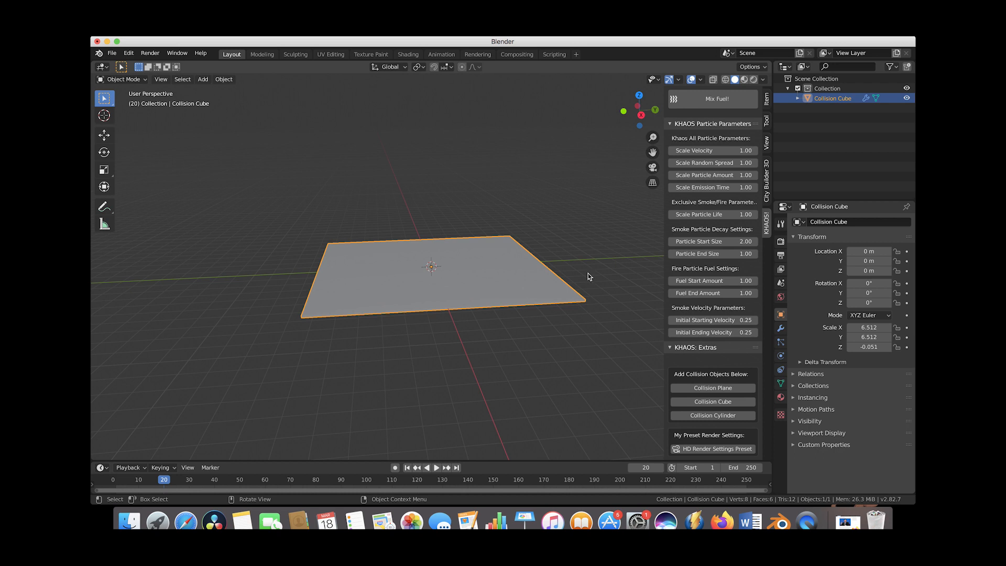
# Set the KHAOS smoke decay Particle Start Size to 1.00 and Particle End Size to 0.50.
pyautogui.scroll(2, 681, 218)
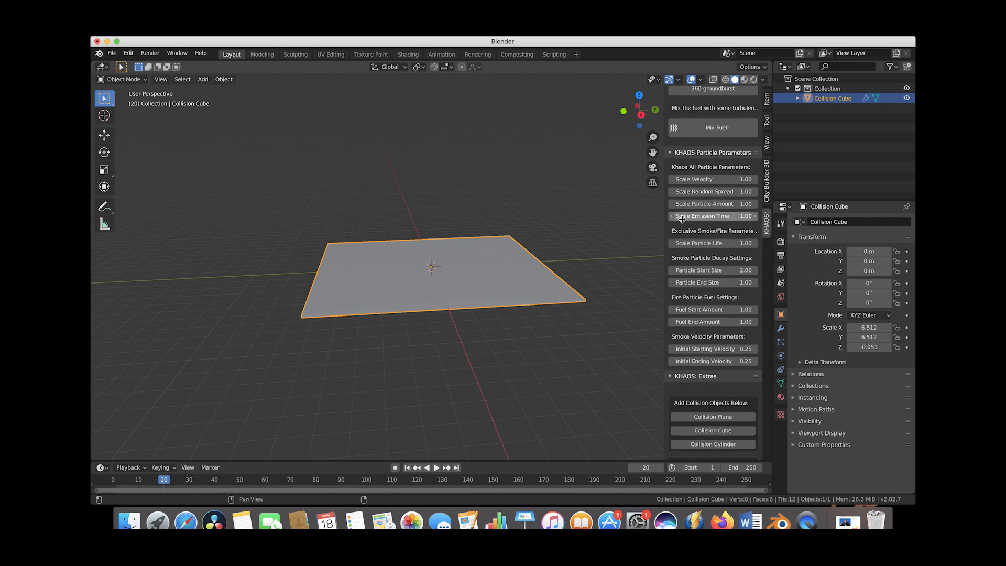
pyautogui.moveTo(664, 192); pyautogui.dragTo(634, 192)
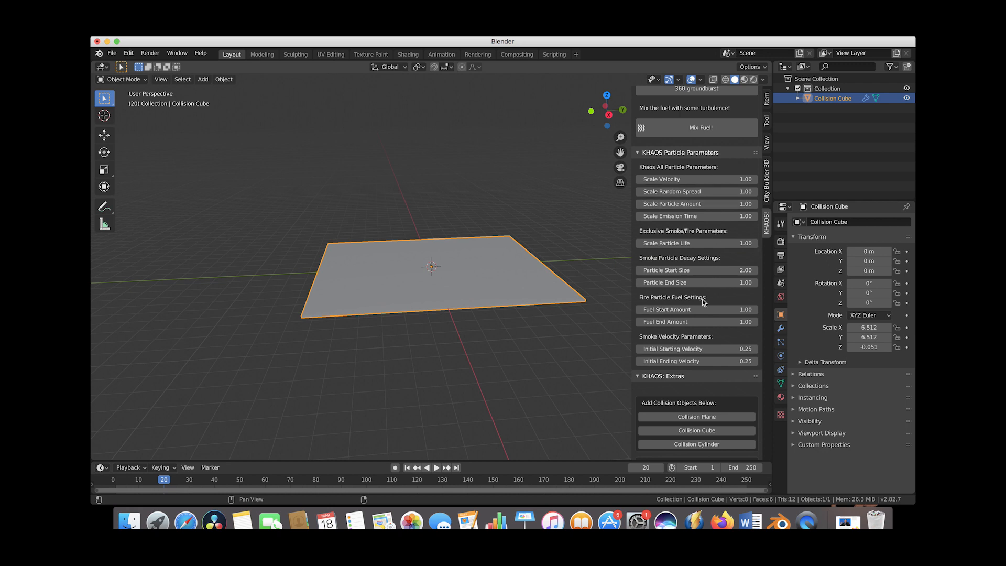
pyautogui.click(695, 271)
pyautogui.press('Escape')
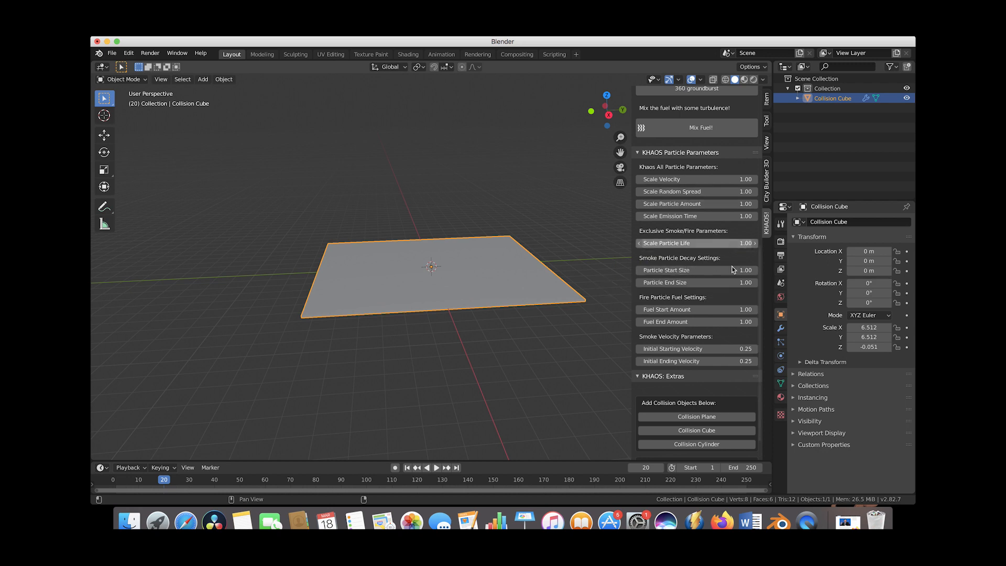
pyautogui.click(710, 282)
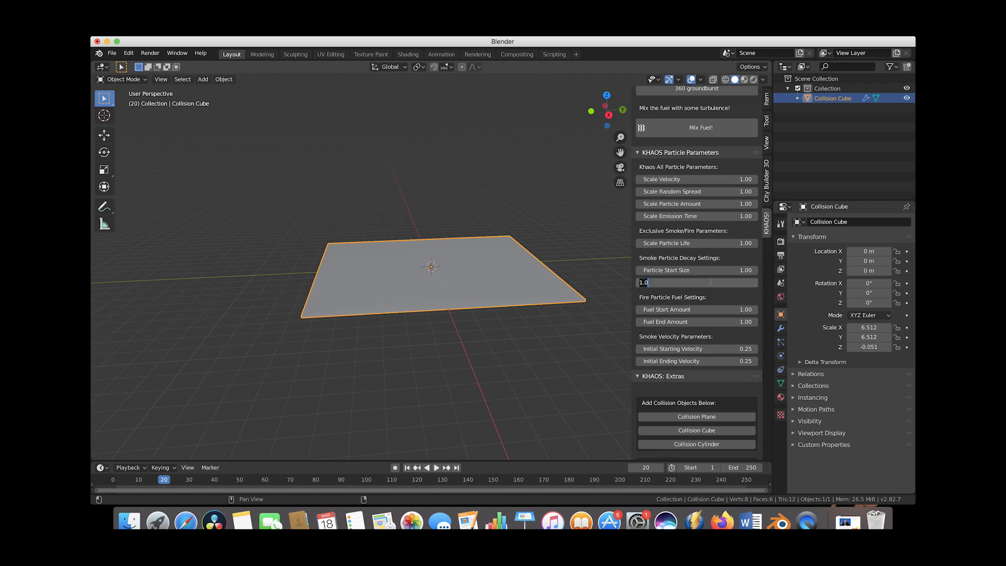
pyautogui.write('0.5')
pyautogui.press('Return')
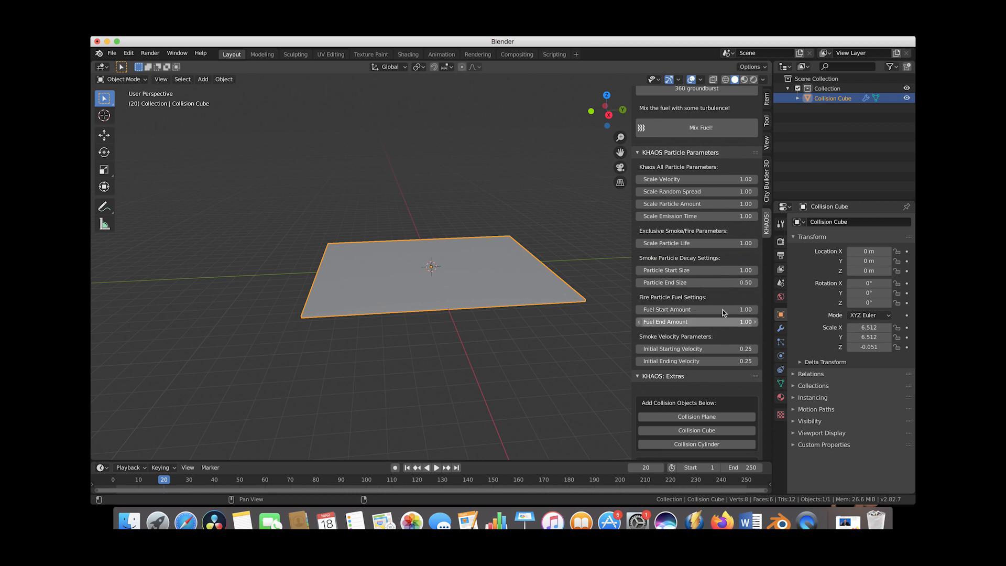
# Set the smoke's Initial Starting Velocity and Initial Ending Velocity both to 0.15.
pyautogui.click(711, 351)
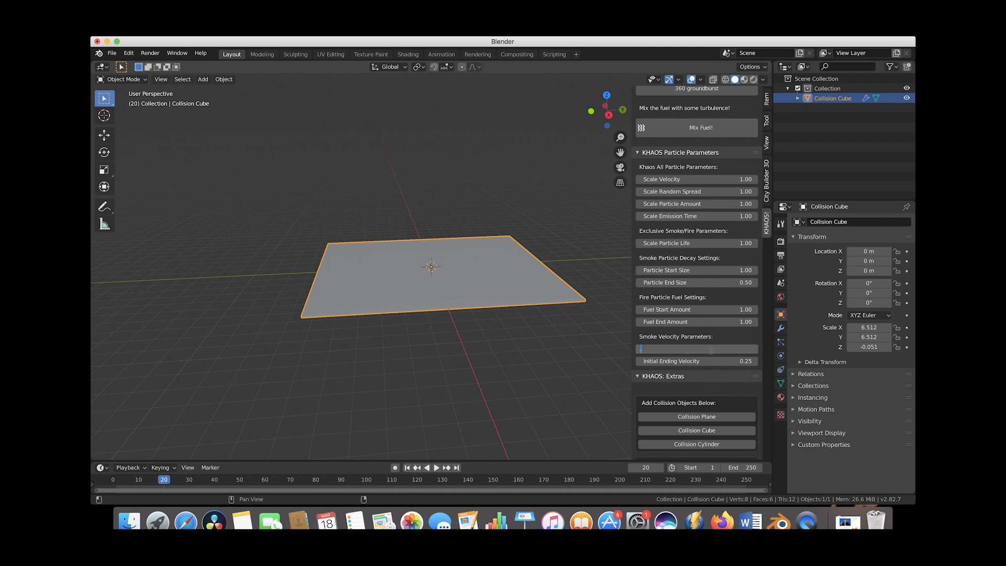
pyautogui.write('.15')
pyautogui.press('Return')
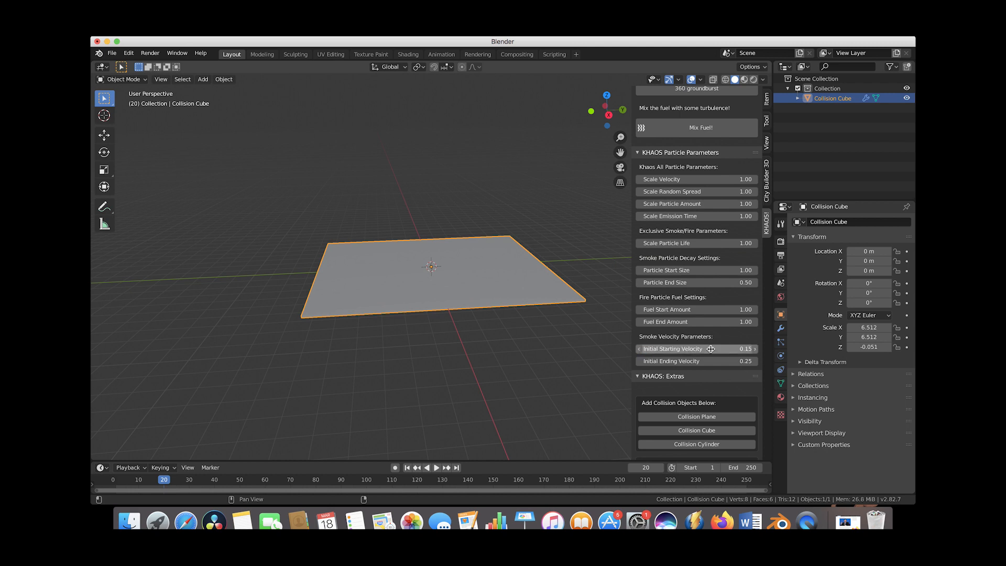
pyautogui.click(690, 361)
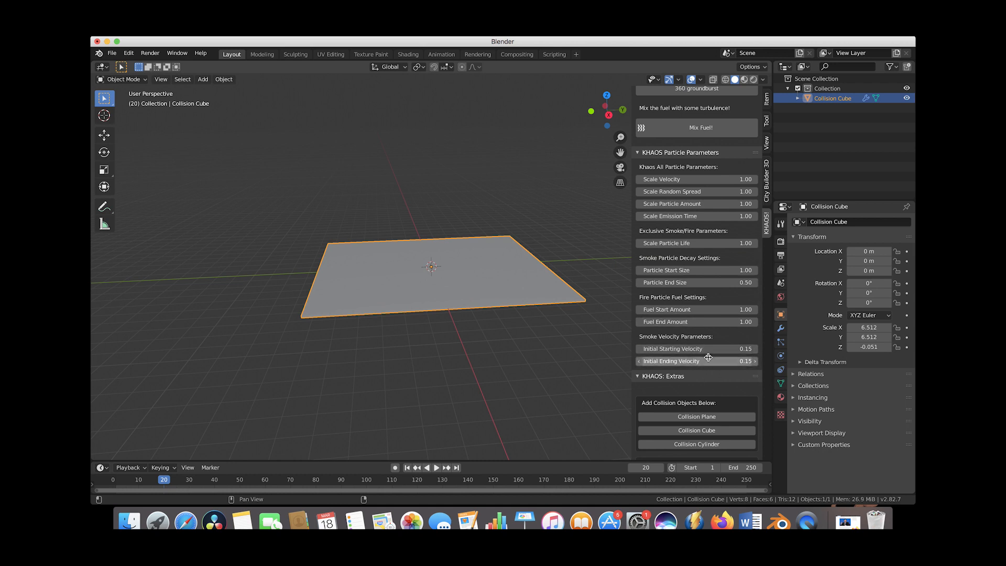
# Choose Dynamic Dirt (New) as the smoke type and generate a 360 groundburst.
pyautogui.scroll(10, 675, 235)
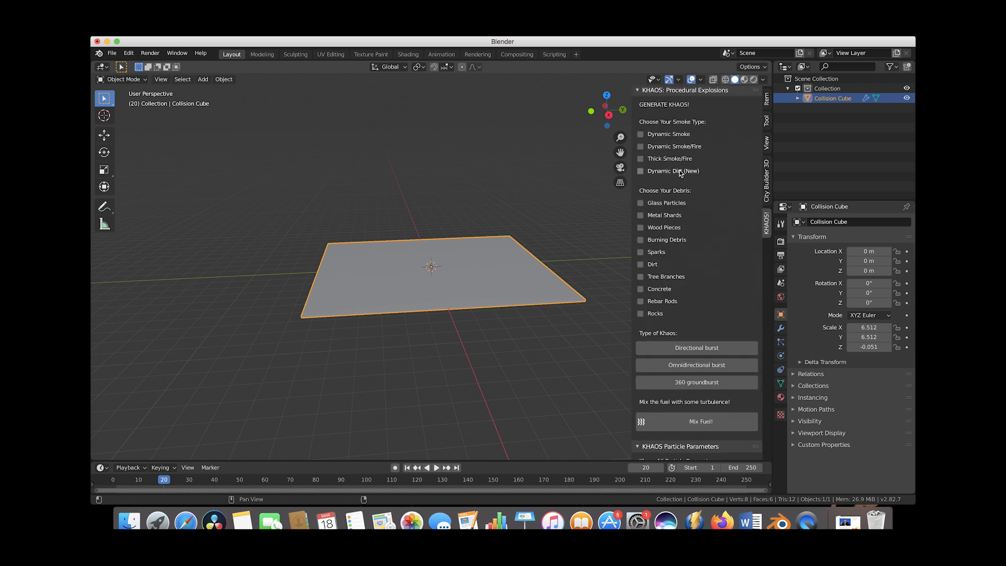
pyautogui.click(640, 171)
pyautogui.scroll(-1, 660, 262)
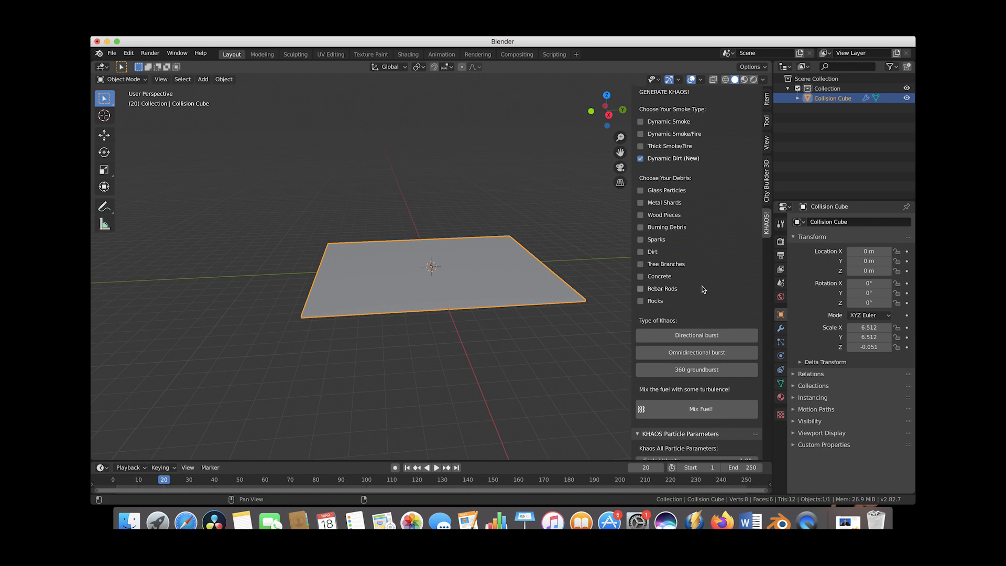
pyautogui.click(692, 372)
# Raise the groundburst particle emitter above the slab to a Z location of about 0.38 m.
pyautogui.scroll(8, 487, 267)
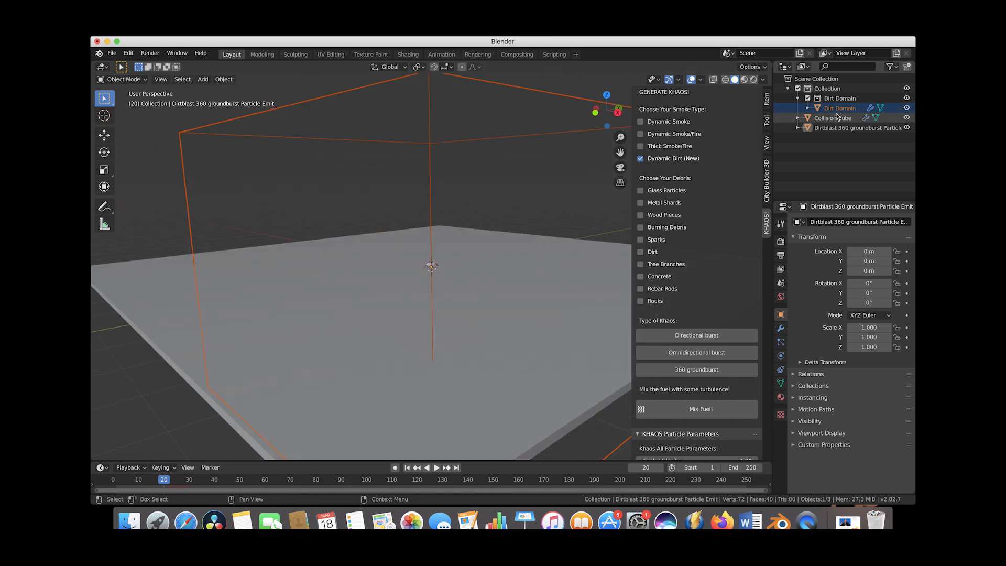
pyautogui.hscroll(-5, 512, 252)
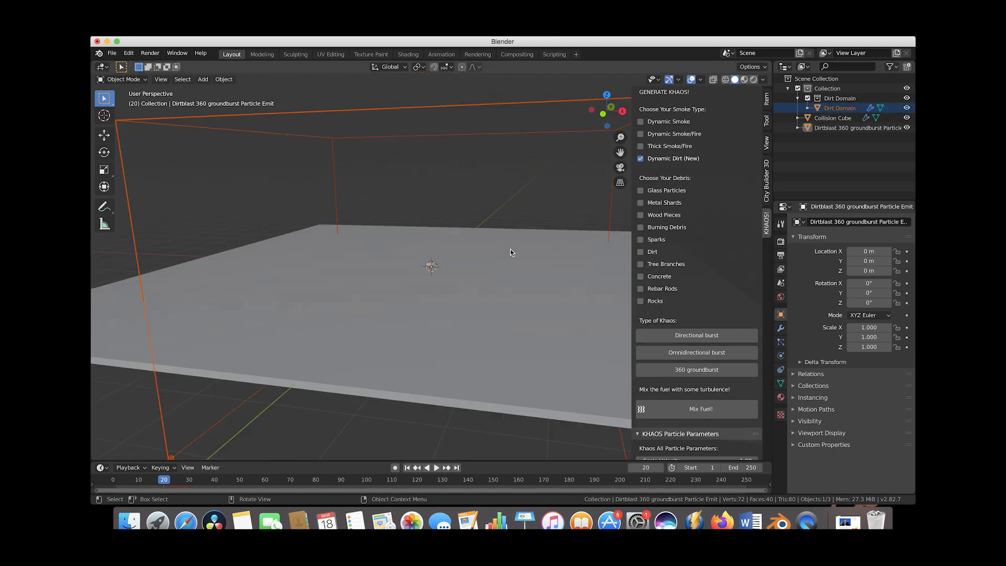
pyautogui.click(432, 266)
pyautogui.press('g')
pyautogui.press('z')
pyautogui.click(450, 249)
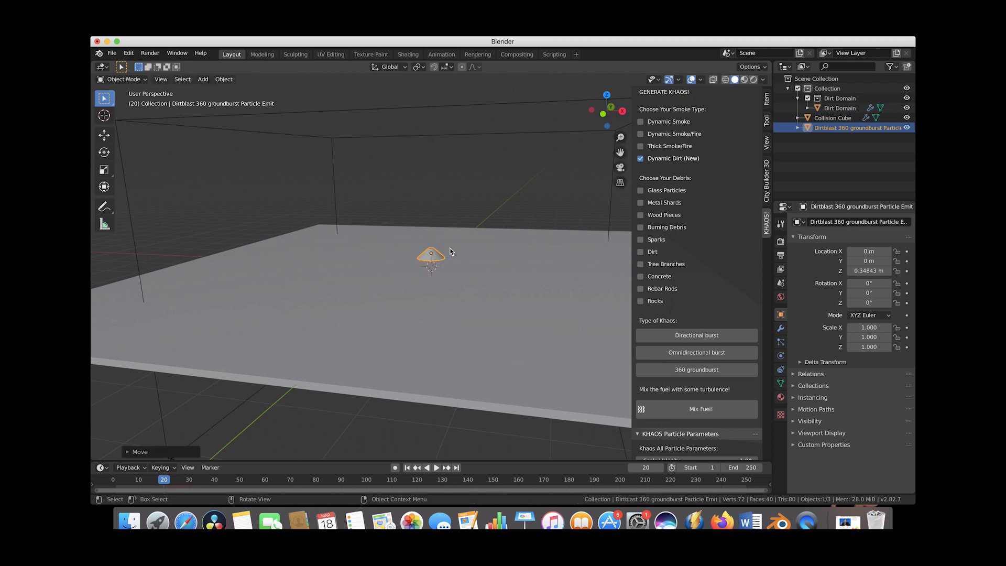
pyautogui.scroll(-2, 450, 250)
pyautogui.press('g')
pyautogui.press('z')
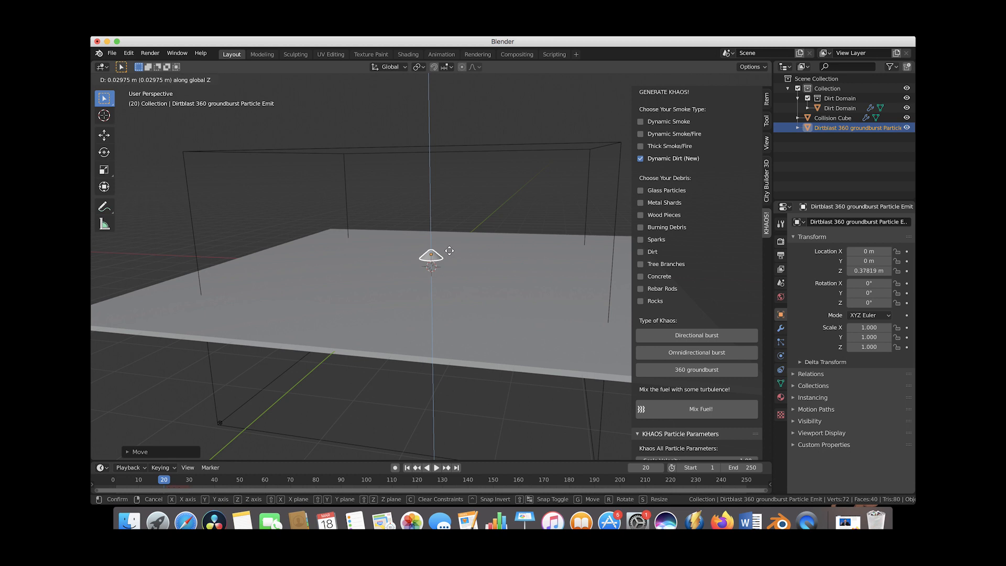
pyautogui.click(449, 249)
# Move the Dirt Domain box up along Z to about 2.44 m.
pyautogui.moveTo(449, 250); pyautogui.dragTo(487, 184, button='middle')
pyautogui.click(487, 182)
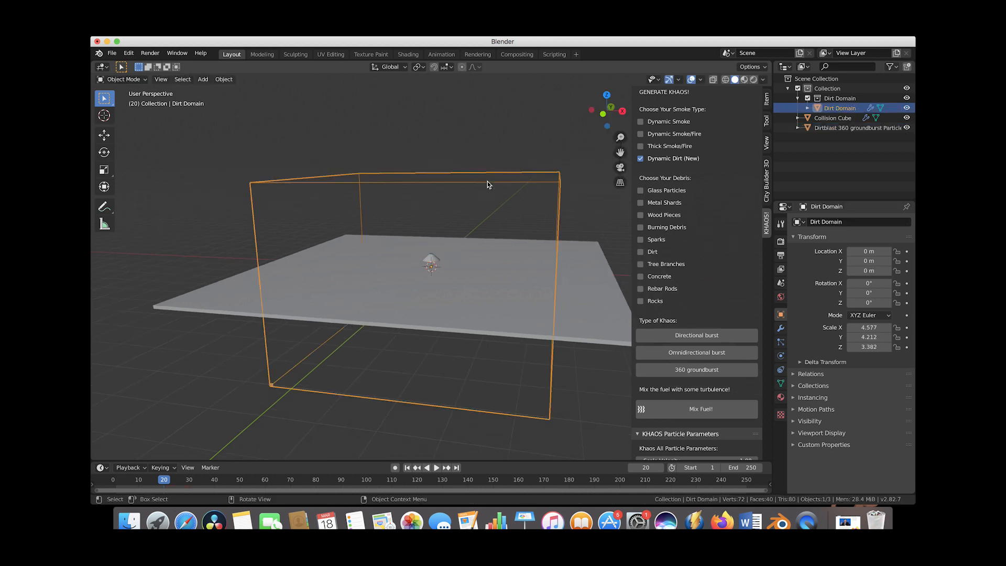
pyautogui.press('g')
pyautogui.press('z')
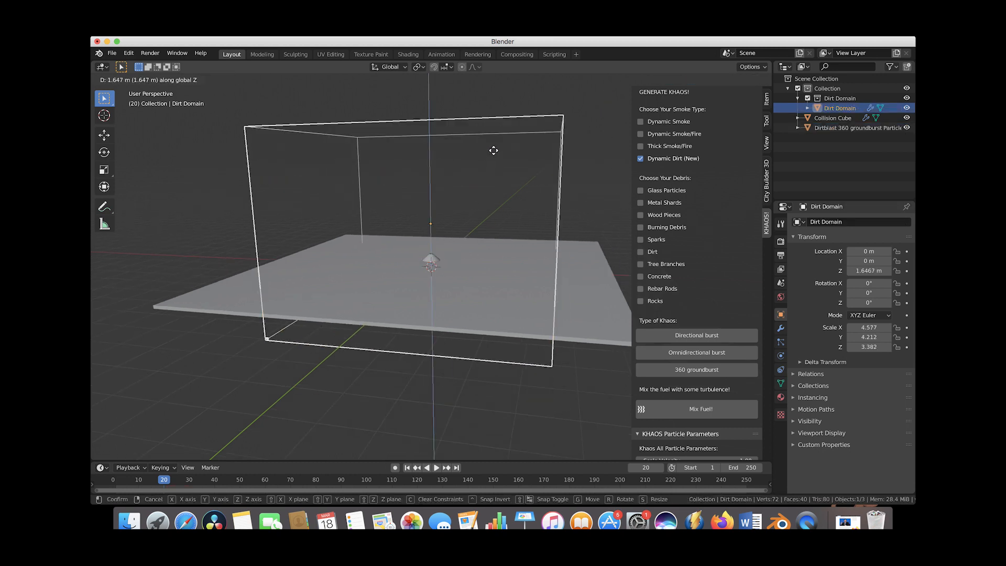
pyautogui.click(492, 152)
# Scale the Dirt Domain up to about 7.9 × 7.3 × 5.9 so it encloses the whole slab.
pyautogui.scroll(-3, 495, 150)
pyautogui.press('s')
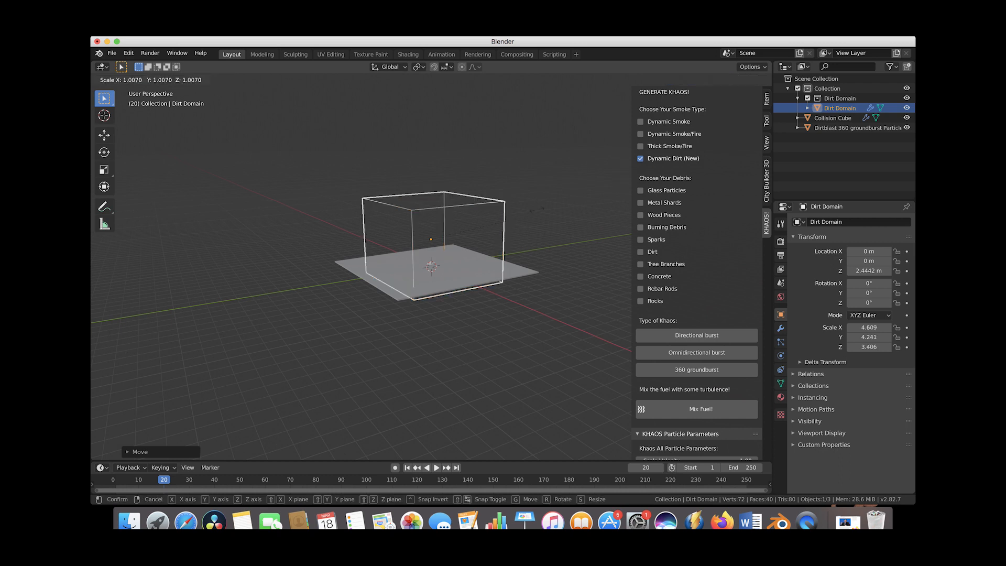
pyautogui.click(403, 285)
pyautogui.hscroll(5, 403, 283)
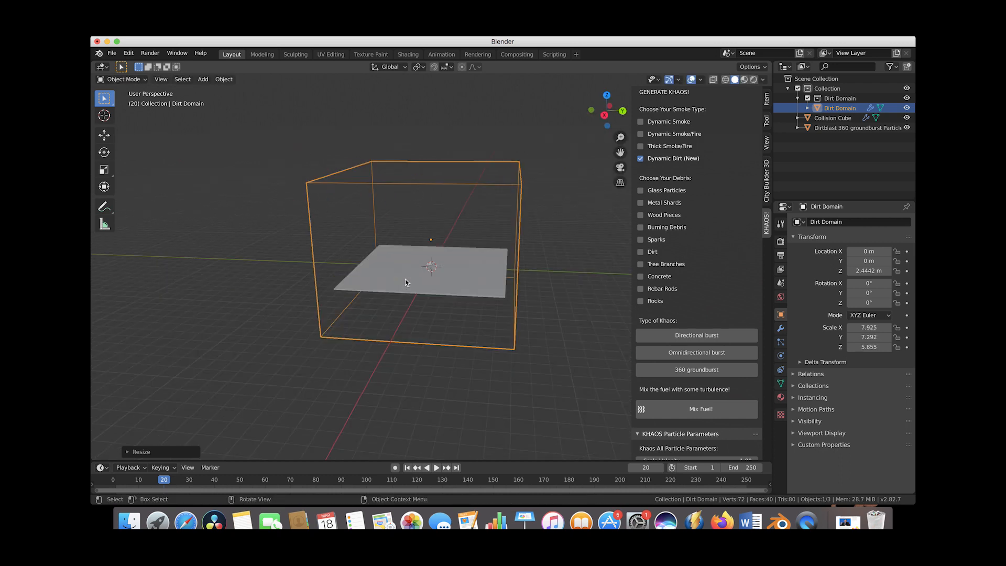
# Select the groundburst emitter and scrub the animation to frame 24 to examine how the particles spread inside the domain.
pyautogui.click(432, 263)
pyautogui.moveTo(120, 479); pyautogui.dragTo(175, 480)
pyautogui.scroll(-5, 380, 323)
pyautogui.hscroll(-5, 380, 324)
pyautogui.hscroll(5, 380, 324)
pyautogui.scroll(5, 380, 324)
pyautogui.scroll(-5, 380, 324)
pyautogui.scroll(5, 380, 324)
pyautogui.scroll(-5, 380, 324)
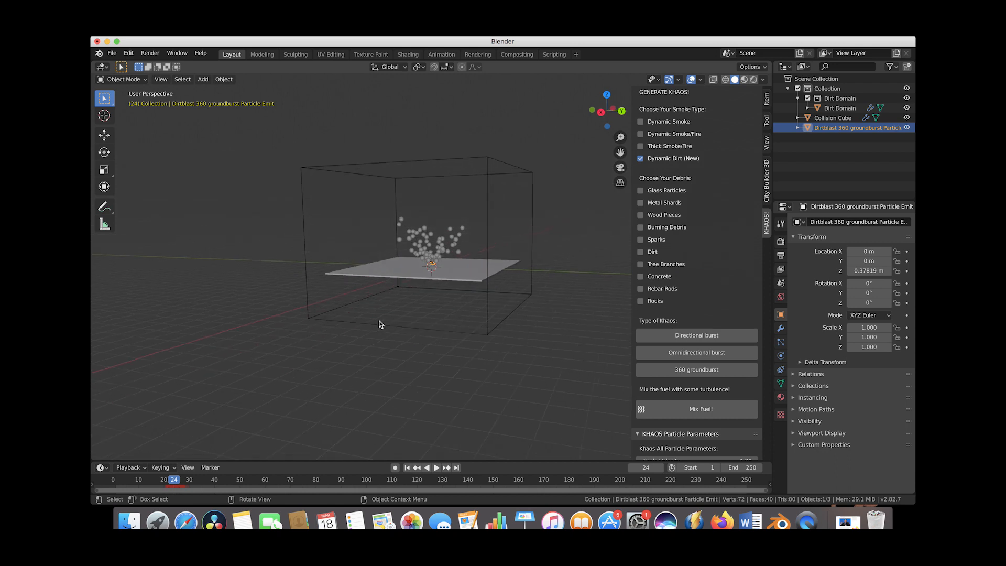
# Raise the Dirt Domain to about 5.36 m so its base meets the slab, and reduce its scale to about 7.3 × 6.8 × 5.4.
pyautogui.click(492, 197)
pyautogui.press('g')
pyautogui.press('z')
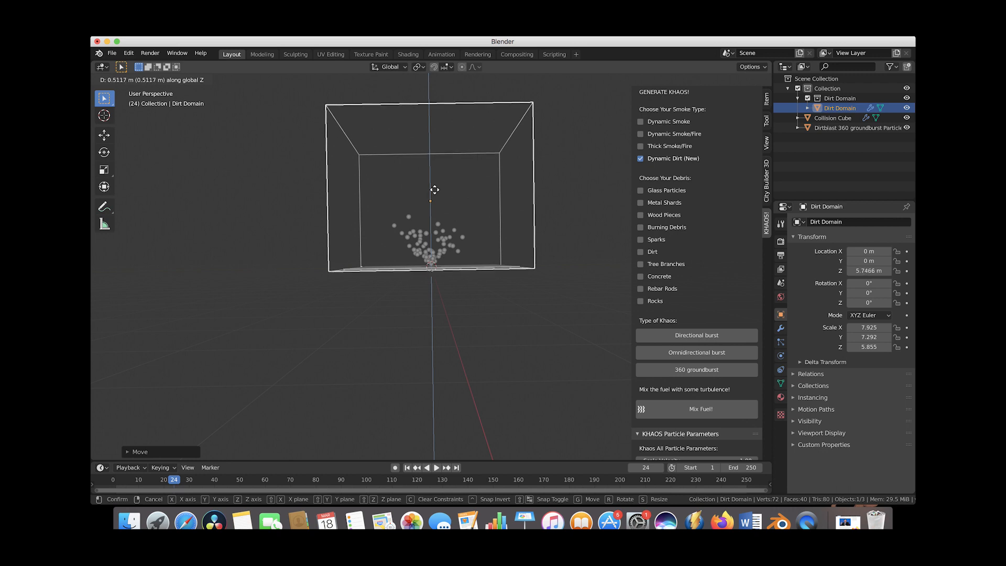
pyautogui.click(434, 190)
pyautogui.click(436, 206)
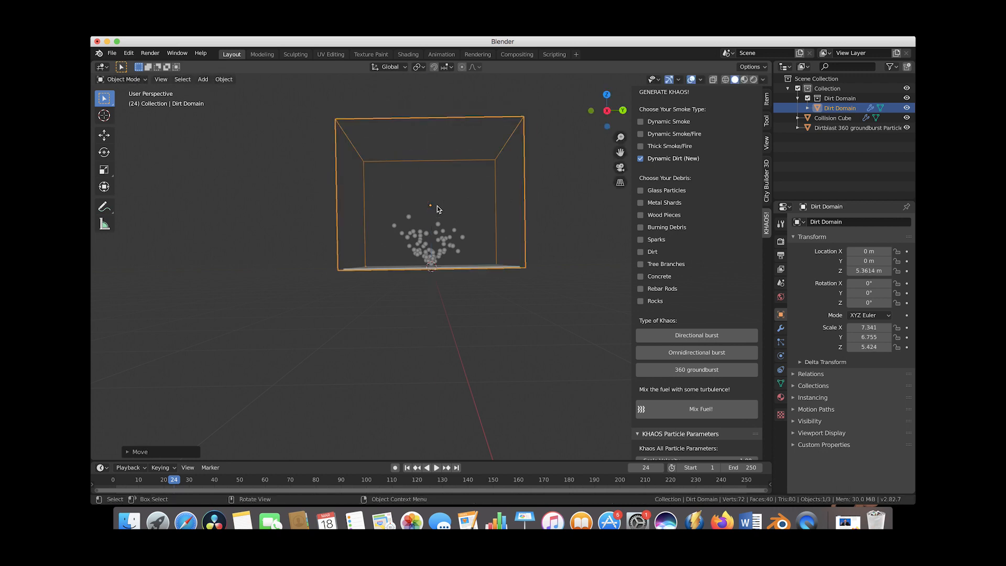
# Enlarge the Dirt Domain to about 7.8 × 7.2 × 5.8 and raise it to a Z location of about 5.73 m.
pyautogui.hscroll(-5, 437, 206)
pyautogui.hscroll(3, 437, 206)
pyautogui.press('s')
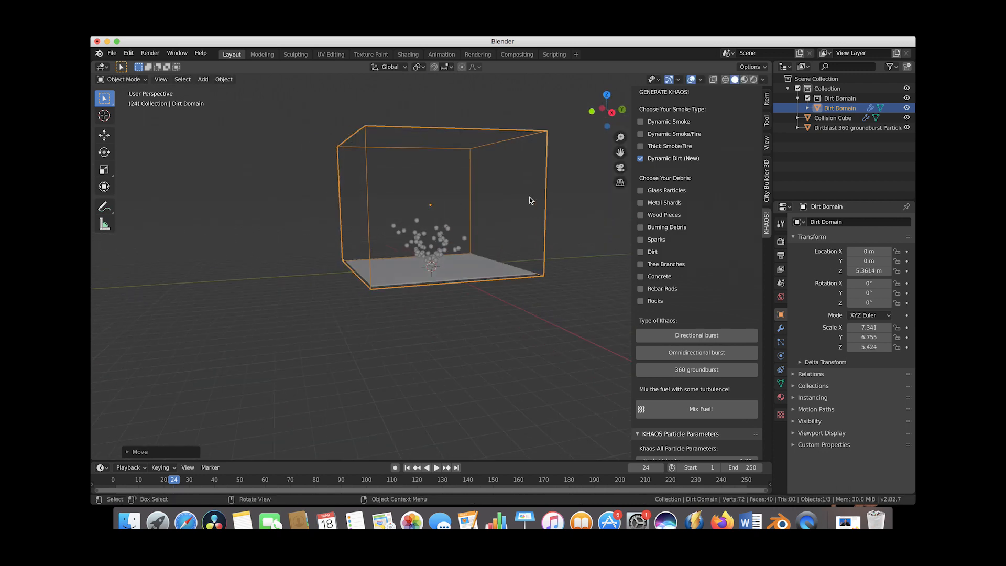
pyautogui.click(535, 198)
pyautogui.press('g')
pyautogui.press('z')
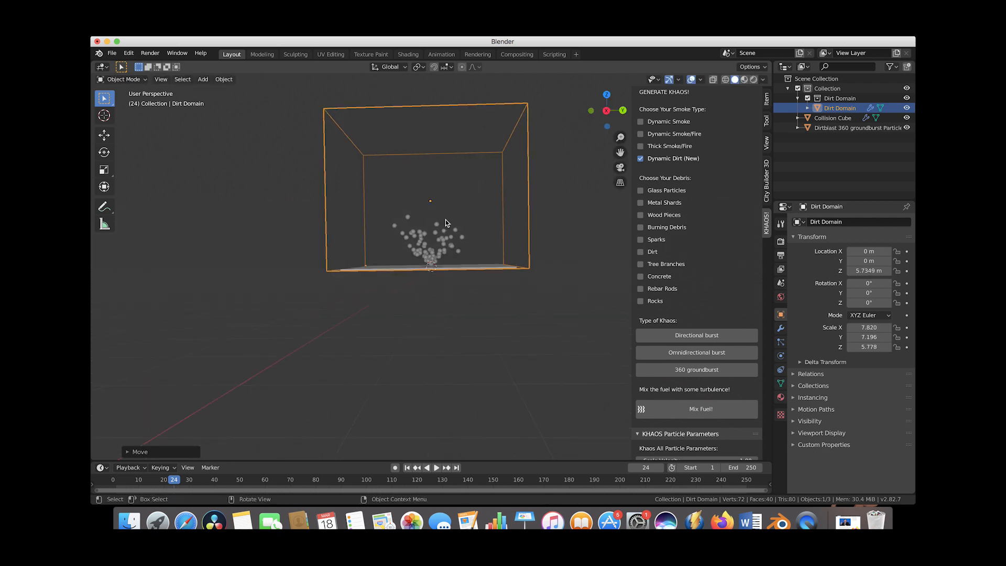
pyautogui.click(446, 219)
# Return to frame 1 and stretch the groundburst emitter along Z to a scale of about 2.8.
pyautogui.scroll(5, 445, 219)
pyautogui.click(428, 259)
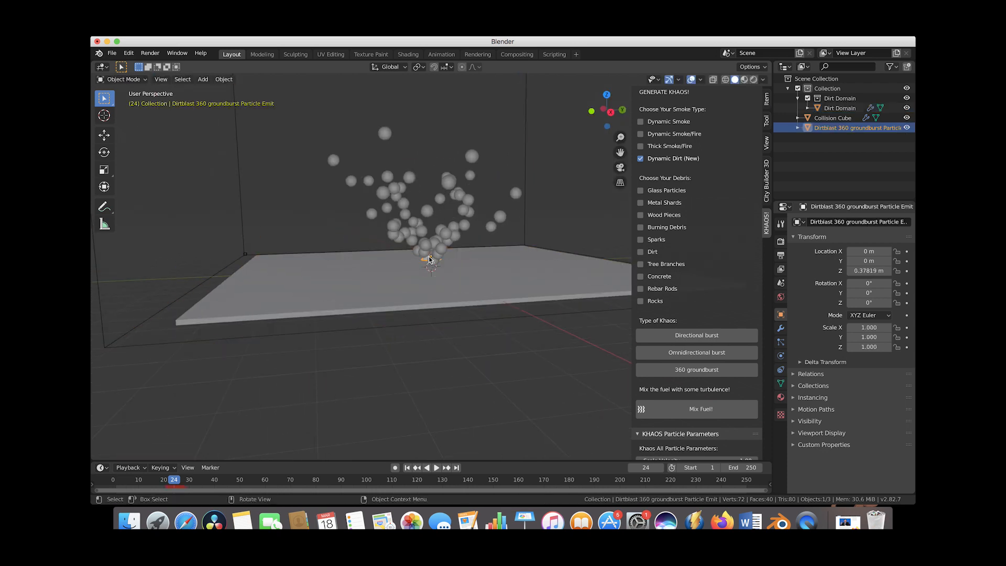
pyautogui.hotkey('shift', 'Left')
pyautogui.moveTo(419, 247); pyautogui.dragTo(449, 238, button='middle')
pyautogui.press('s')
pyautogui.press('z')
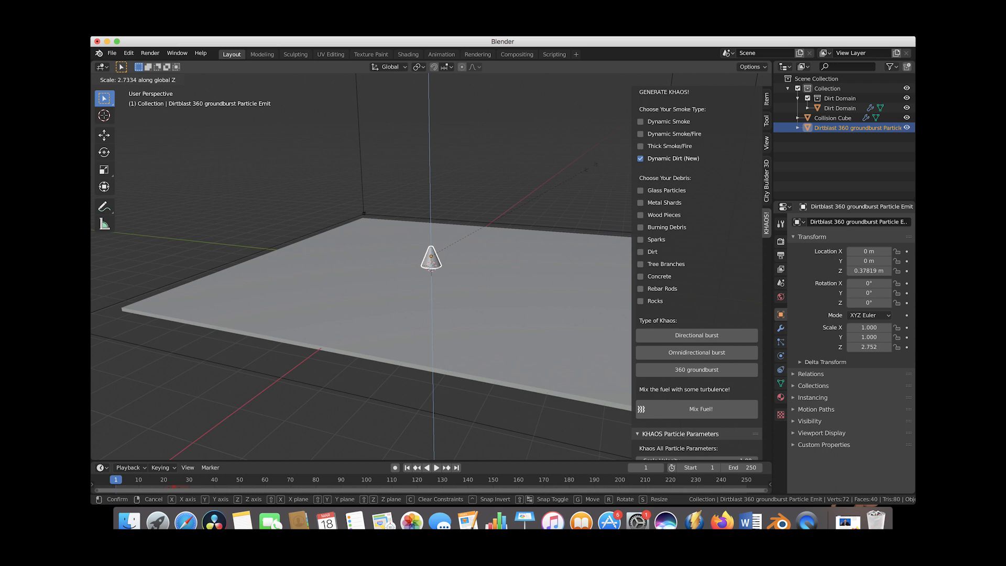
pyautogui.click(591, 169)
# Shrink the groundburst emitter to a scale of about 0.62 × 0.62 × 1.75, lower it to about Z 0.27 m, and scrub to frame 25.
pyautogui.press('s')
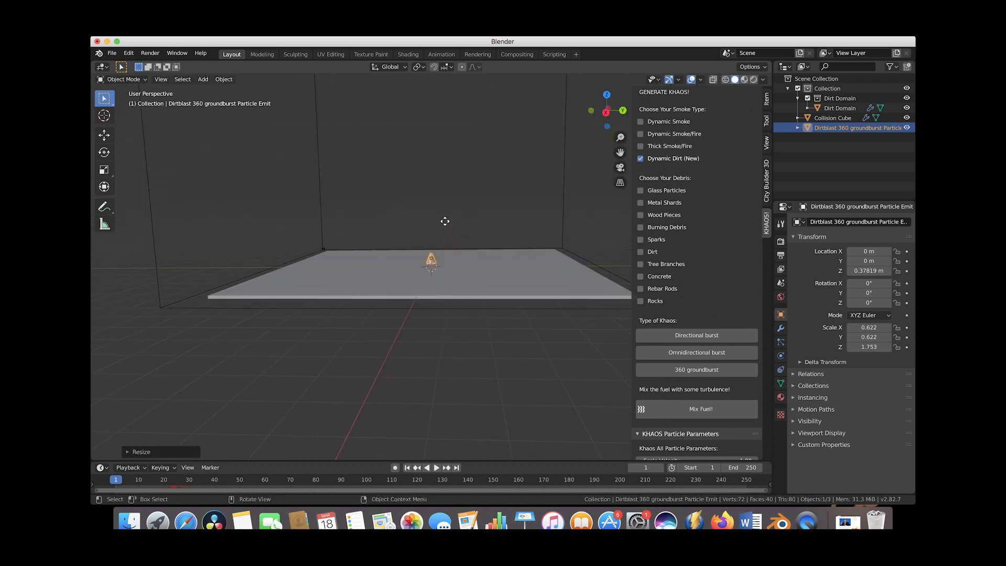
pyautogui.press('g')
pyautogui.press('z')
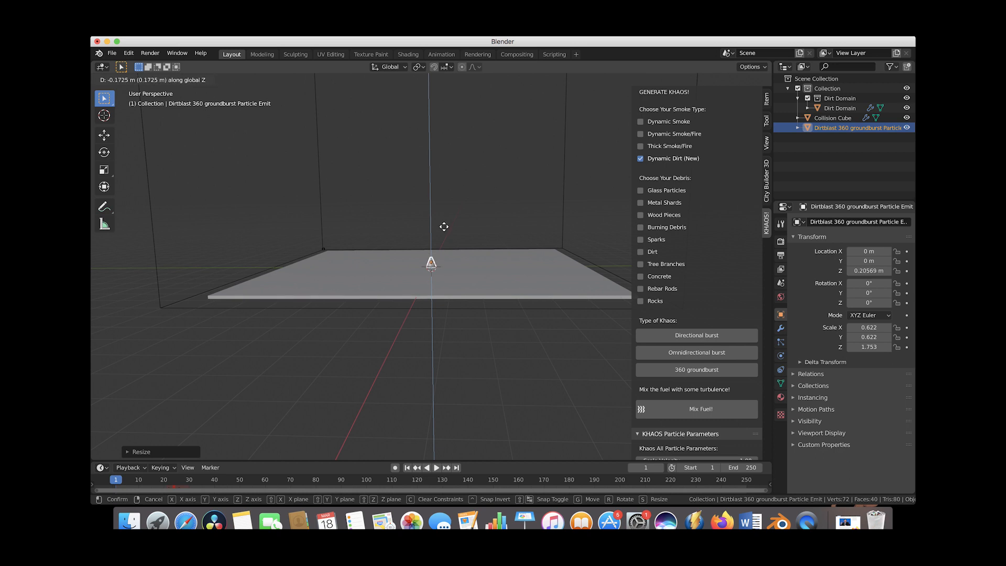
pyautogui.click(444, 224)
pyautogui.moveTo(153, 480); pyautogui.dragTo(177, 482)
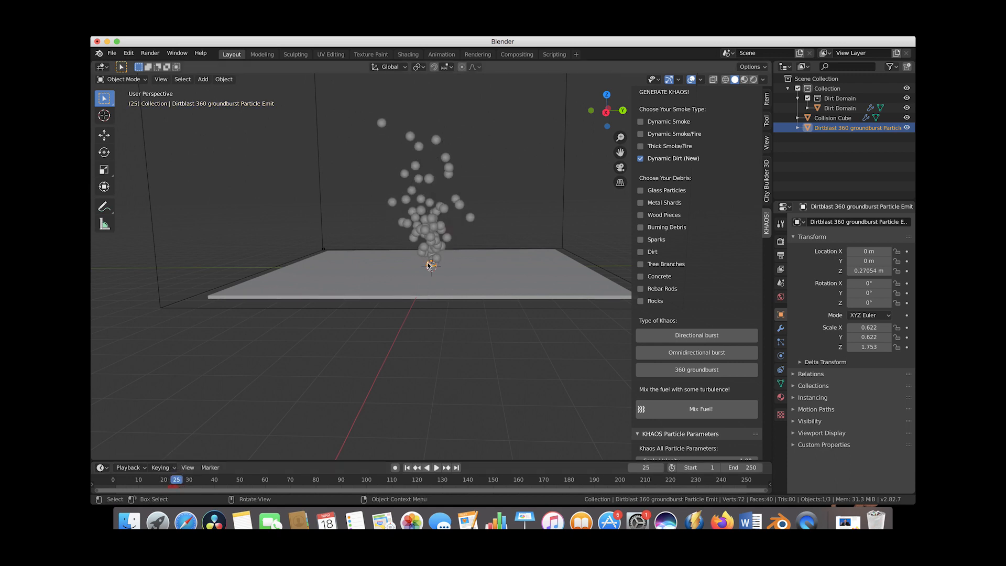
# Set the emitter's particle number to 850 and its emission end frame to 24.
pyautogui.click(781, 342)
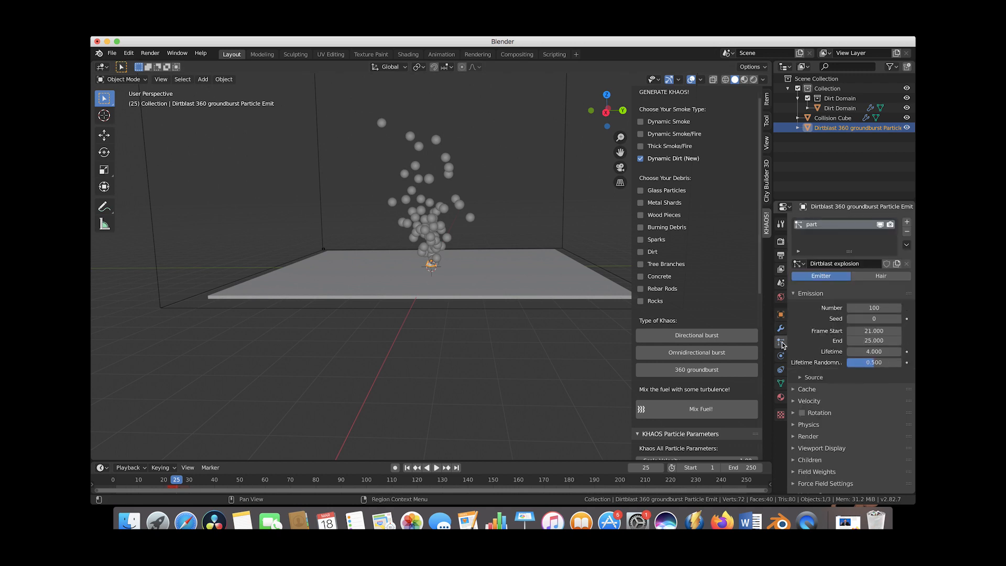
pyautogui.click(877, 308)
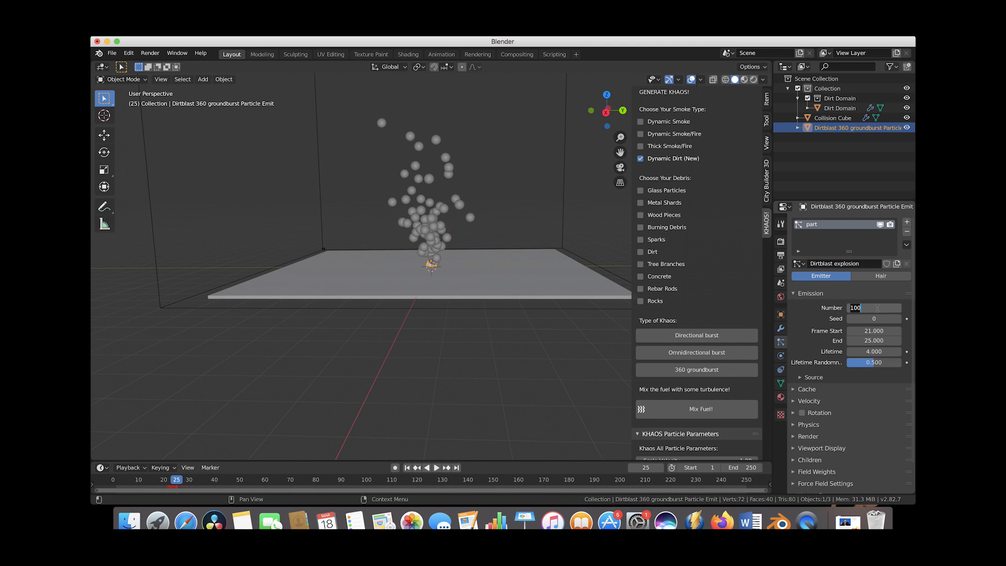
pyautogui.write('850')
pyautogui.press('Return')
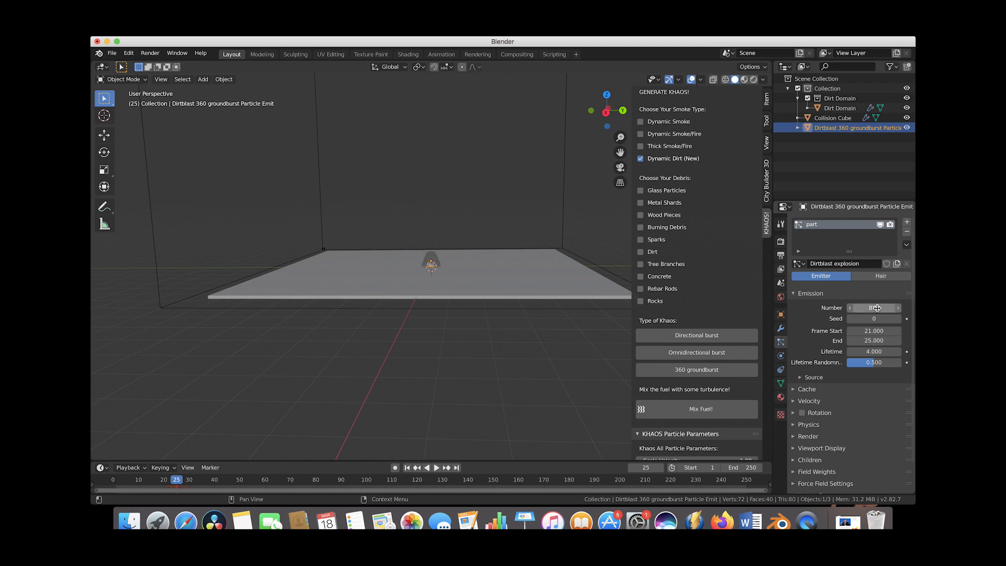
pyautogui.click(868, 342)
pyautogui.write('24')
pyautogui.press('Return')
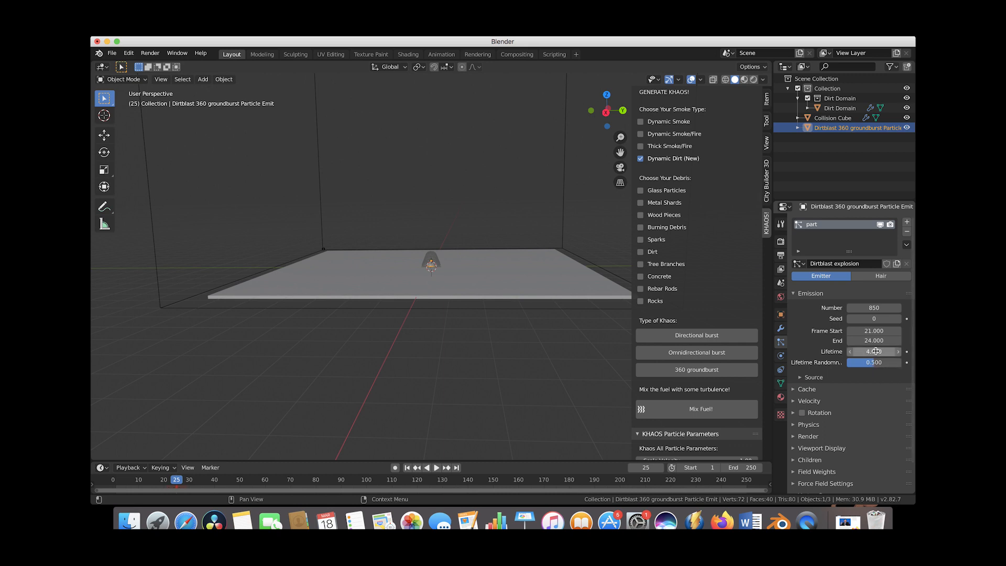
# Try Circle, then set the particles' viewport display to Cross, and scrub to frame 24 to inspect the burst.
pyautogui.scroll(-2, 814, 373)
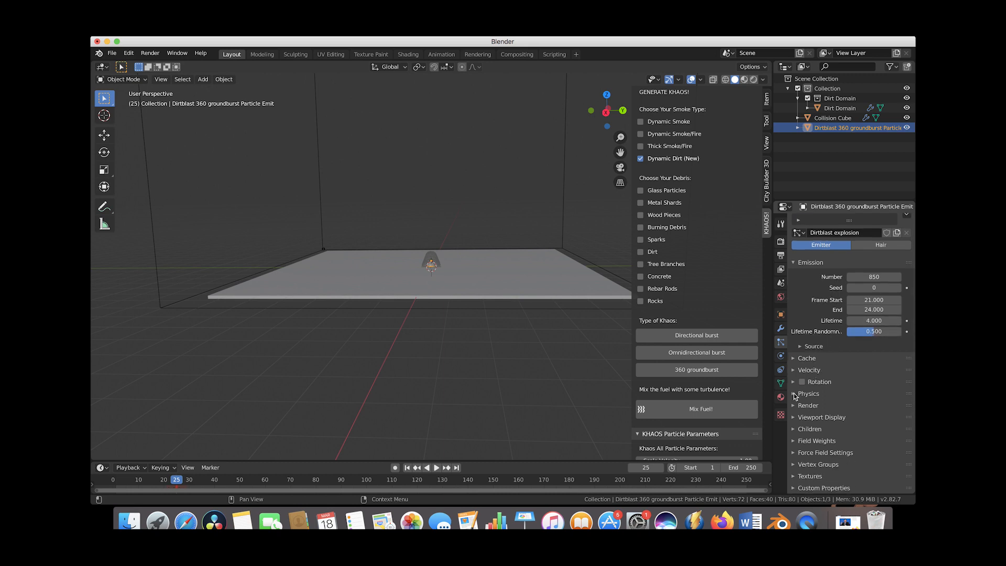
pyautogui.click(793, 418)
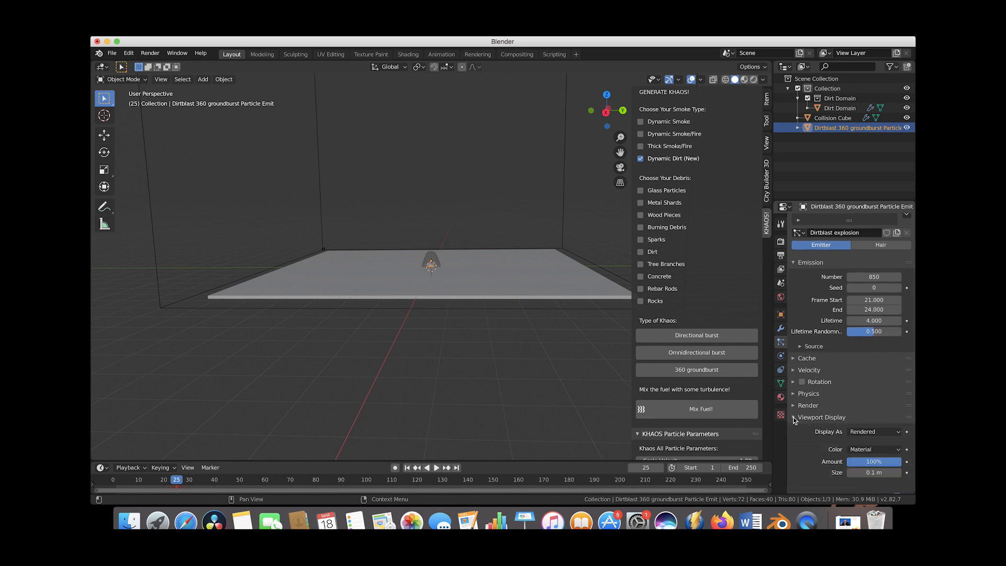
pyautogui.scroll(-3, 842, 390)
pyautogui.click(869, 385)
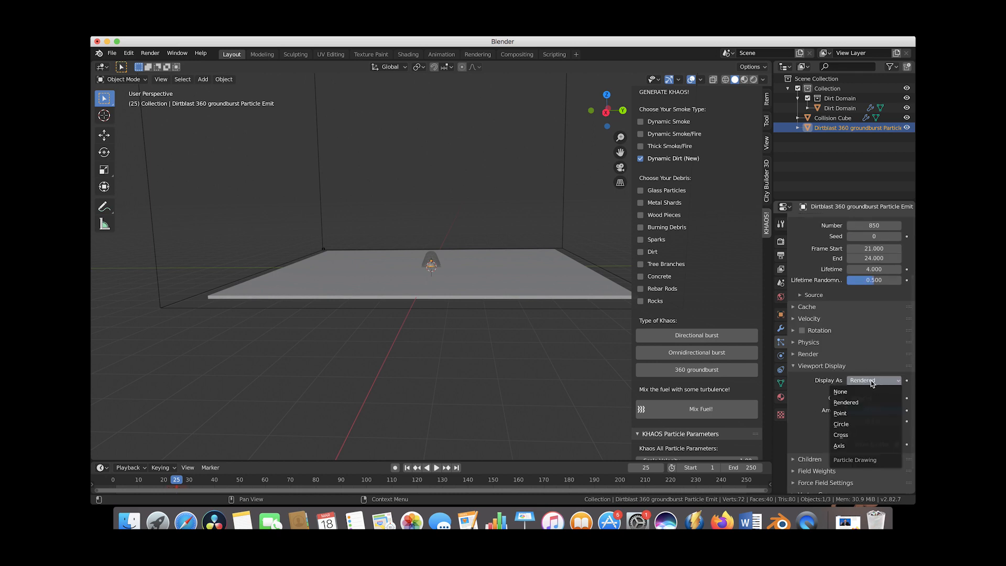
pyautogui.click(853, 420)
pyautogui.moveTo(134, 490); pyautogui.dragTo(185, 485)
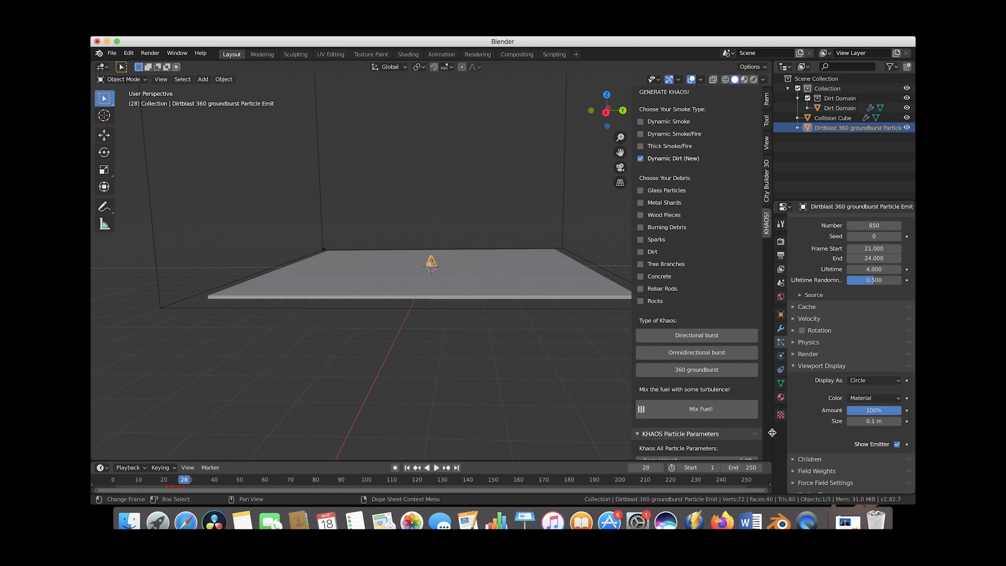
pyautogui.click(869, 380)
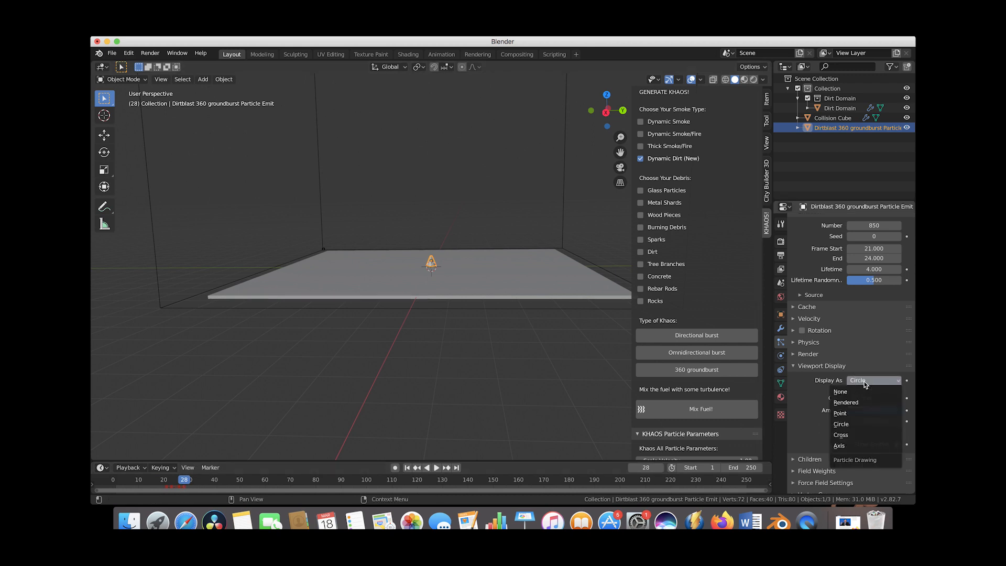
pyautogui.click(843, 434)
pyautogui.moveTo(140, 479); pyautogui.dragTo(175, 482)
pyautogui.hscroll(5, 484, 248)
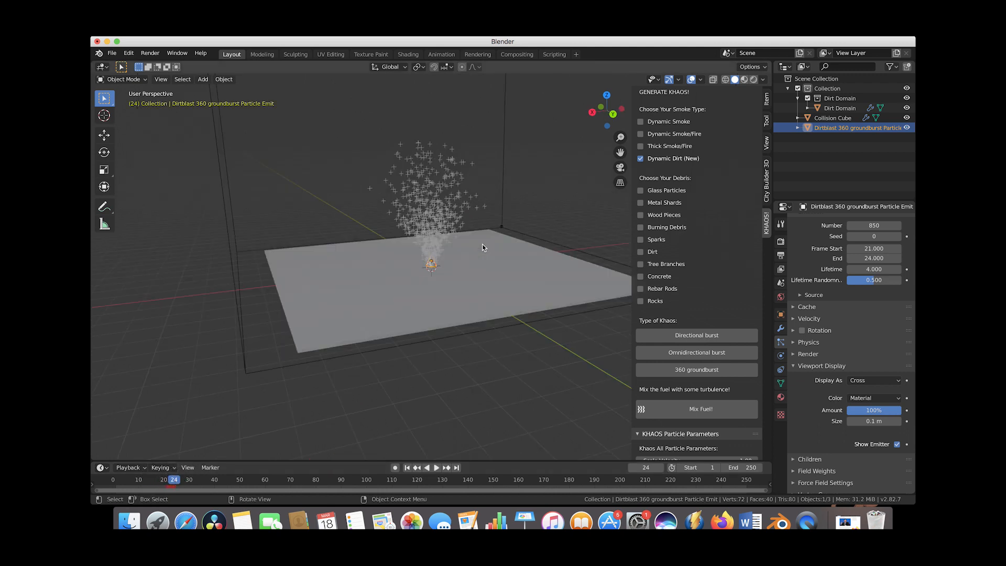
pyautogui.hscroll(-5, 483, 248)
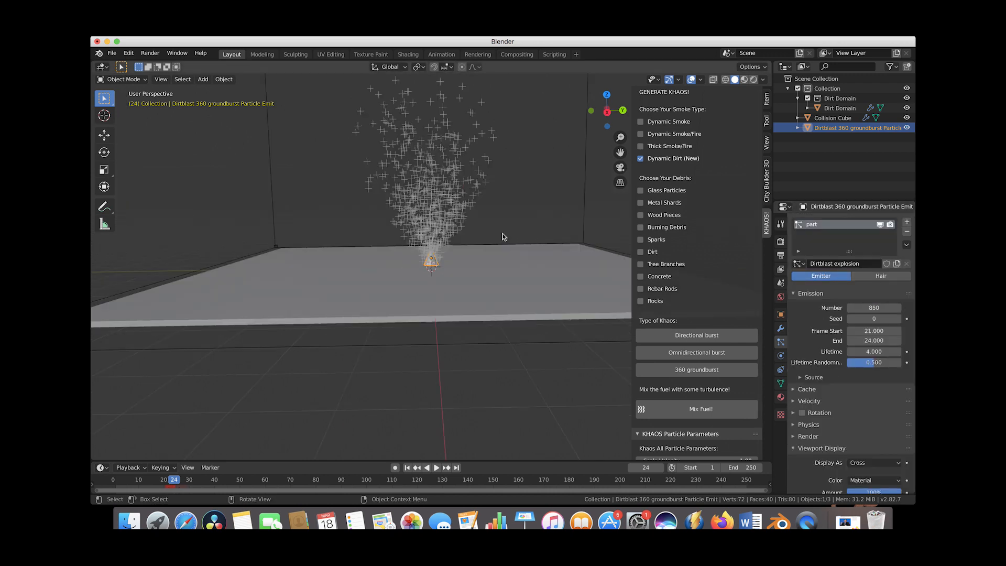
# Stretch the groundburst emitter slightly more along Z and play the animation from the start to check the burst.
pyautogui.press('s')
pyautogui.press('z')
pyautogui.click(510, 230)
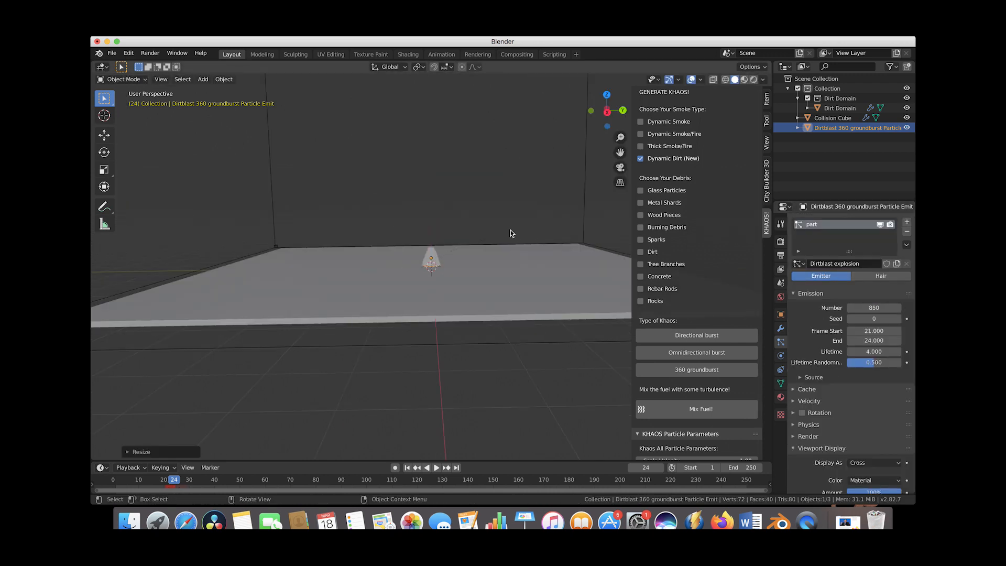
pyautogui.click(121, 480)
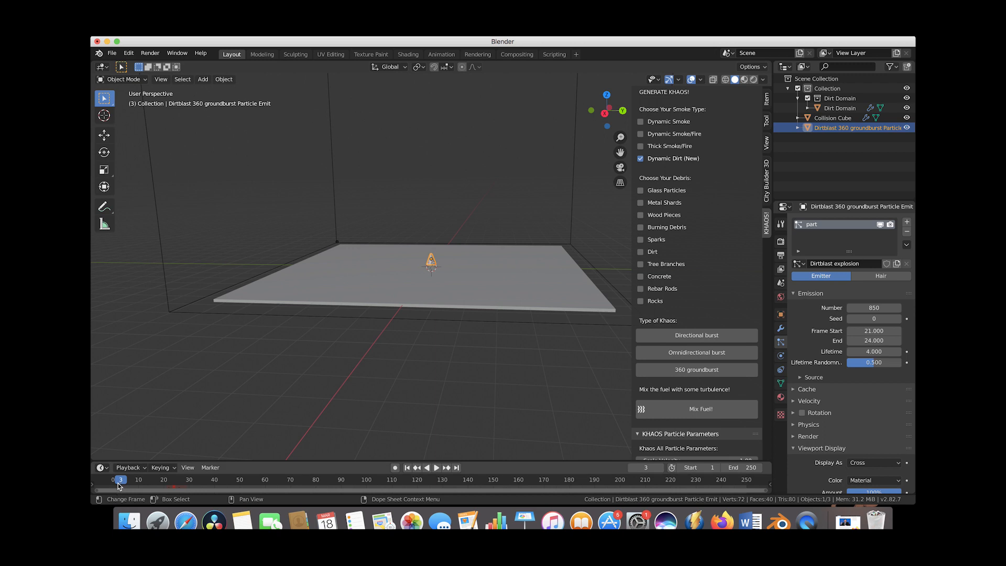
pyautogui.moveTo(120, 481); pyautogui.dragTo(156, 483)
pyautogui.click(408, 469)
pyautogui.click(438, 471)
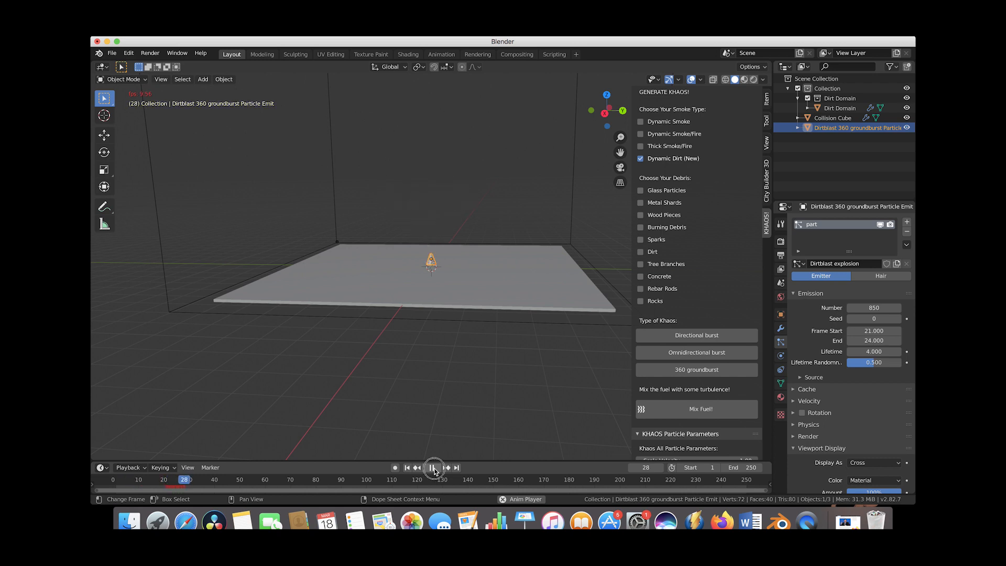
pyautogui.click(435, 469)
# Set the particles' Lifetime Randomness to 1 and replay the burst up to frame 26 to examine how they fade.
pyautogui.moveTo(128, 480); pyautogui.dragTo(179, 486)
pyautogui.moveTo(572, 111)
pyautogui.mouseDown(button='middle')
pyautogui.moveTo(583, 123)
pyautogui.moveTo(571, 125)
pyautogui.mouseUp(button='middle')
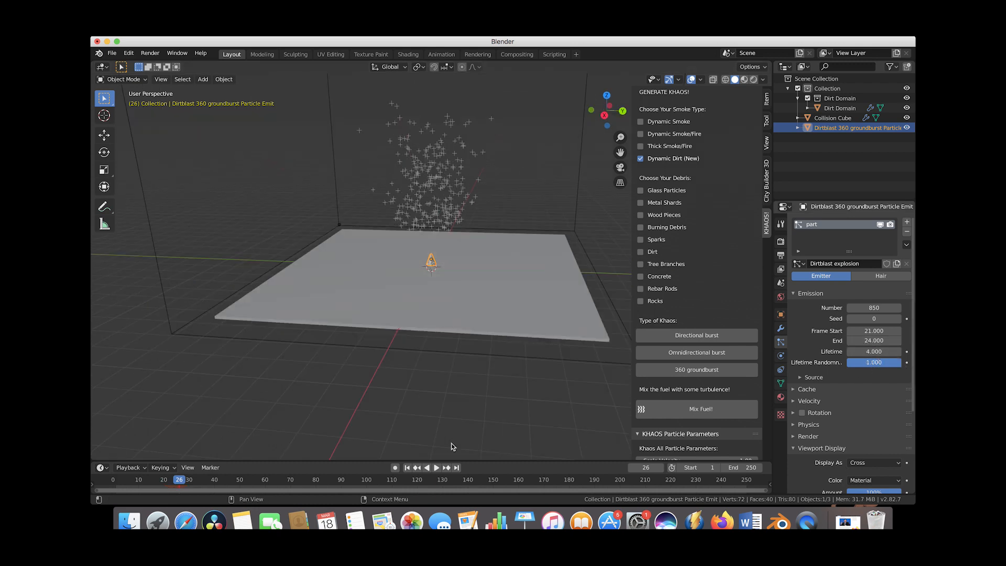
pyautogui.click(137, 481)
pyautogui.press('space')
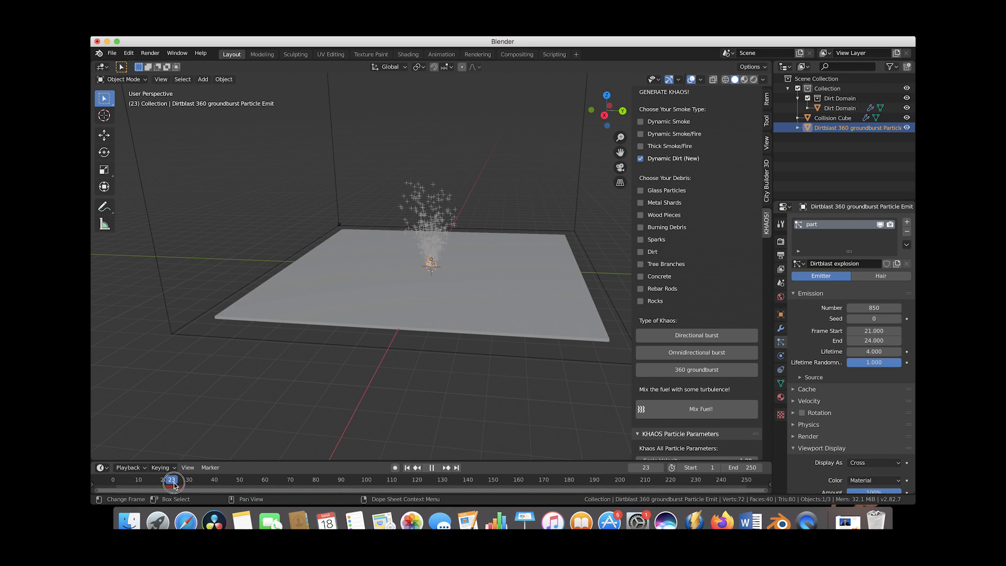
pyautogui.press('space')
pyautogui.scroll(-5, 394, 372)
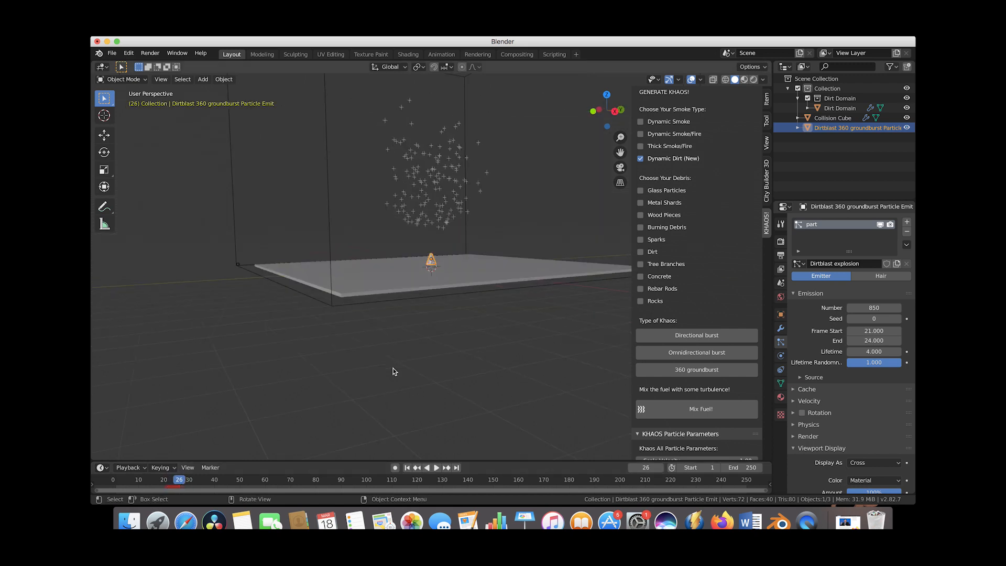
pyautogui.scroll(-3, 394, 371)
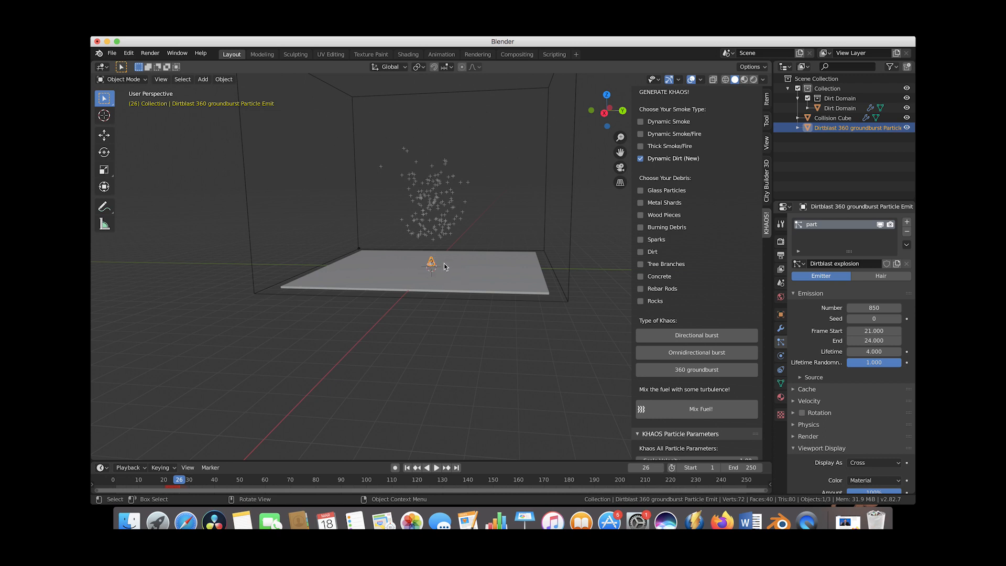
pyautogui.moveTo(150, 482); pyautogui.dragTo(164, 482)
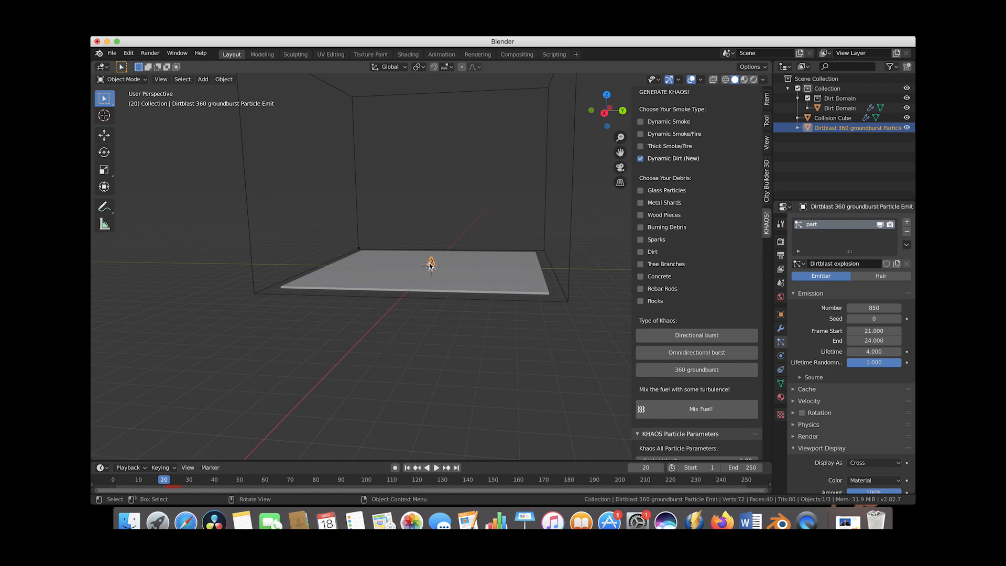
# Add a second 360 groundburst emitter with Dynamic Dirt and raise it along Z above the slab.
pyautogui.click(697, 370)
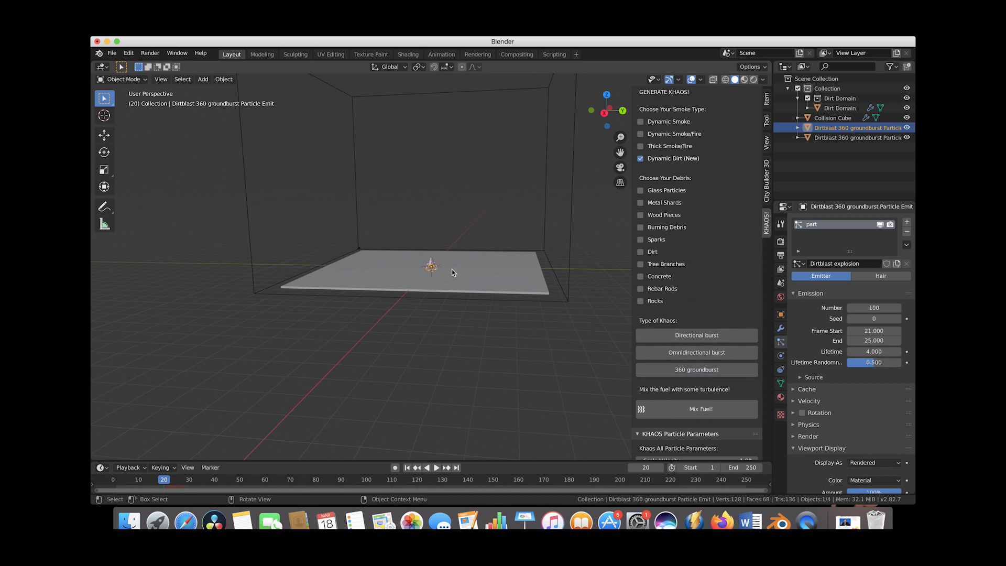
pyautogui.scroll(5, 451, 269)
pyautogui.press('g')
pyautogui.press('z')
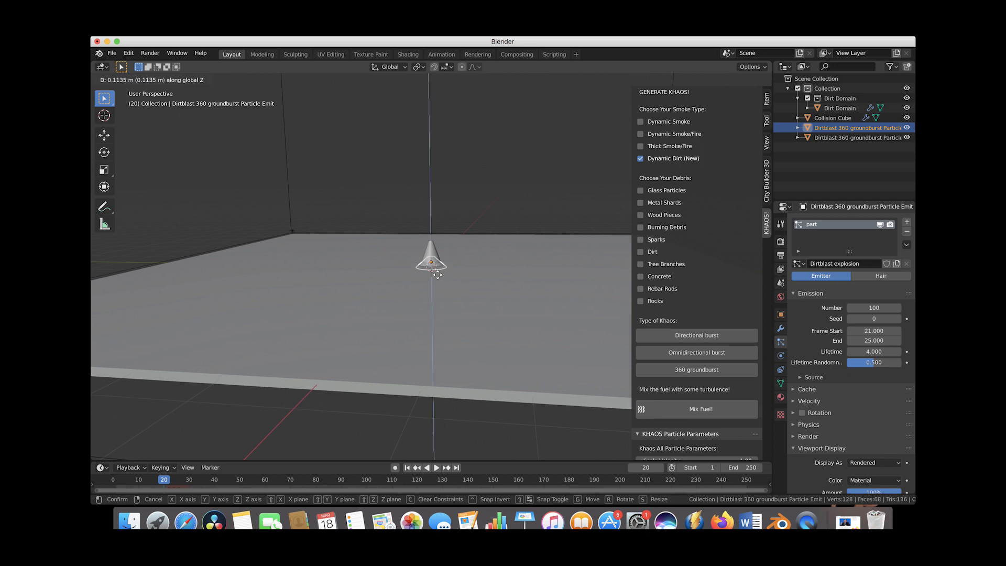
pyautogui.click(438, 271)
# Flatten the second groundburst emitter along Z into a thin disc and lower it around the base of the first cone.
pyautogui.press('s')
pyautogui.press('z')
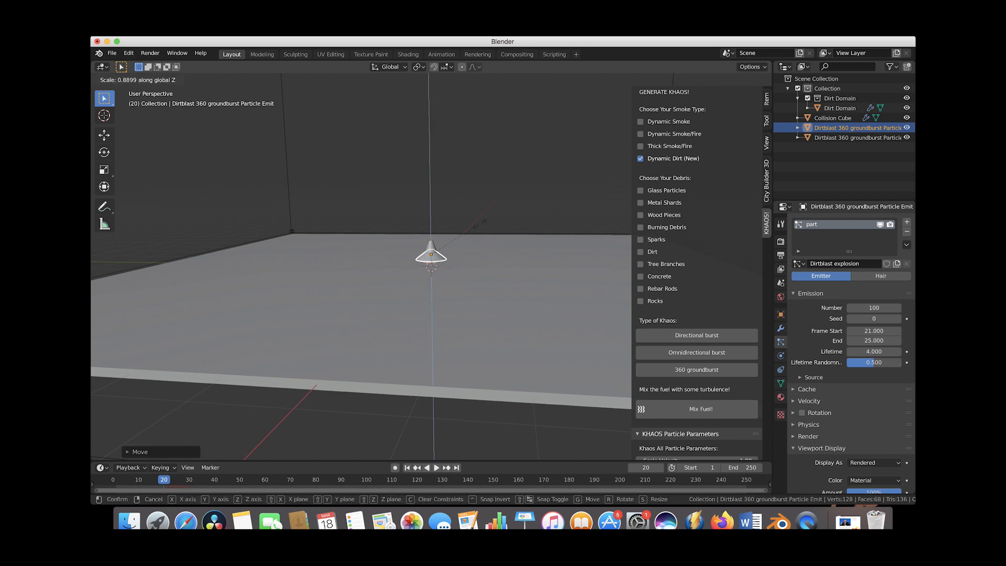
pyautogui.click(415, 220)
pyautogui.press('g')
pyautogui.press('z')
pyautogui.click(416, 228)
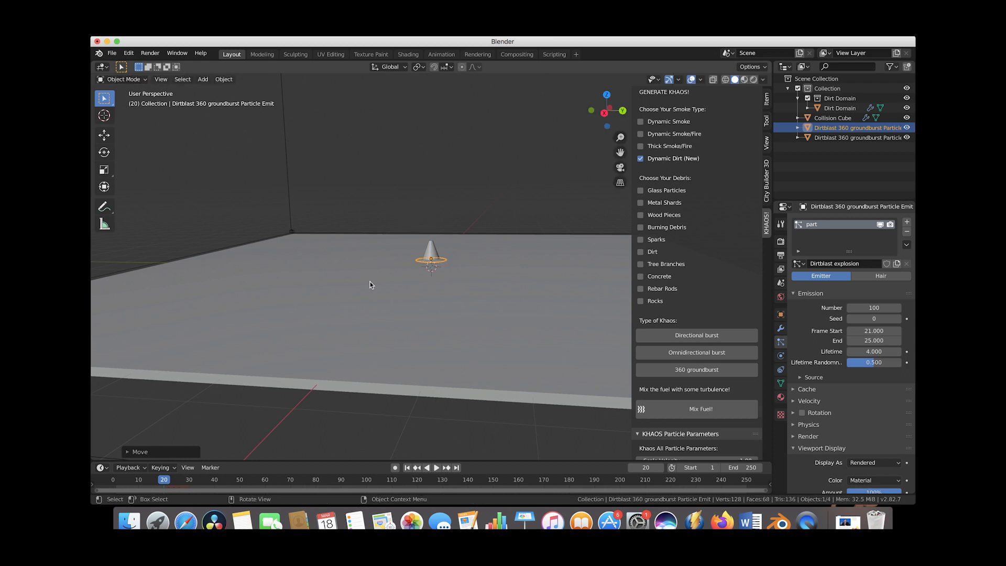
# Set the second emitter's viewport display to Cross and scrub to frame 25 to compare both bursts.
pyautogui.scroll(-2, 370, 281)
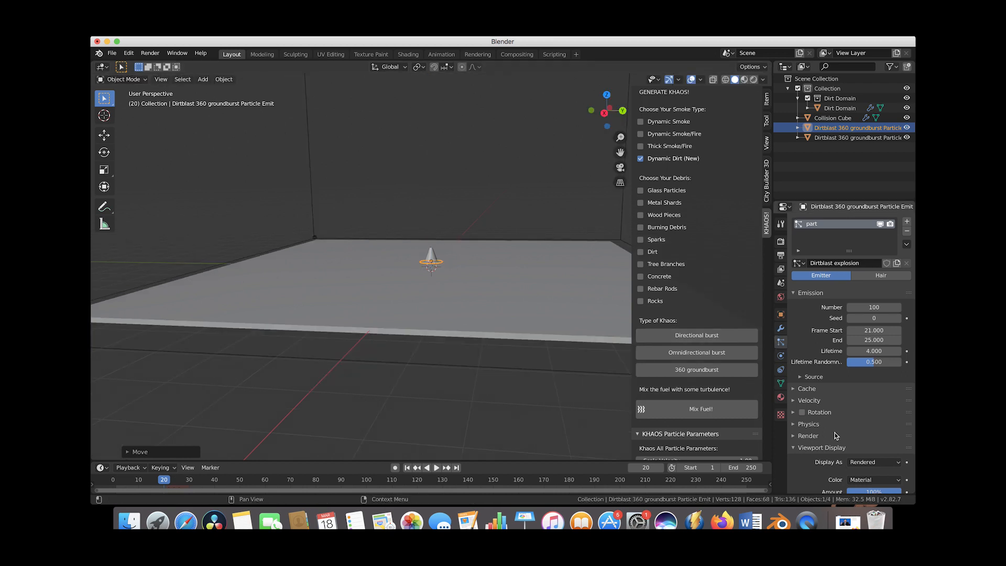
pyautogui.scroll(-5, 829, 384)
pyautogui.click(871, 350)
pyautogui.click(852, 406)
pyautogui.moveTo(124, 481); pyautogui.dragTo(176, 484)
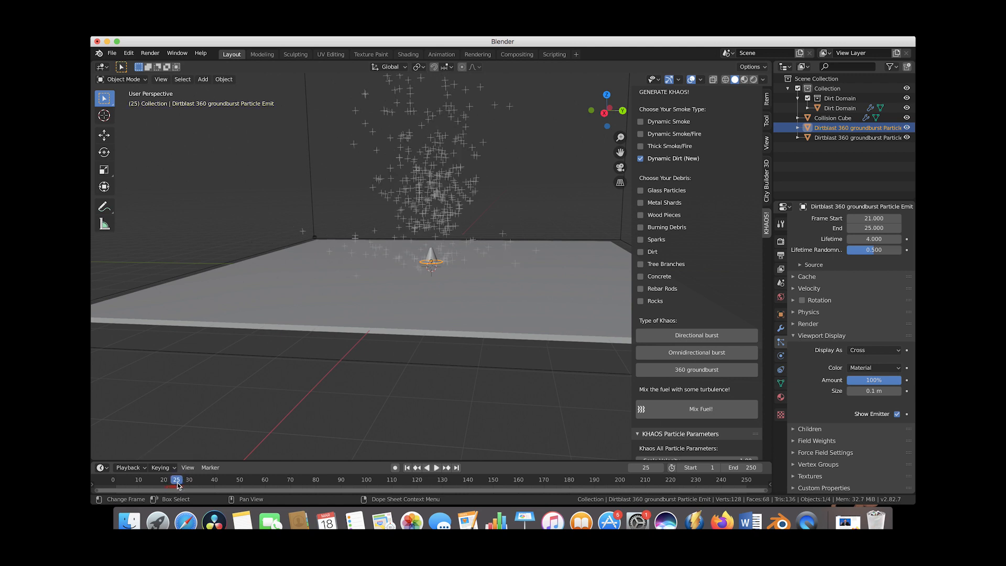
pyautogui.moveTo(332, 347); pyautogui.dragTo(427, 291, button='middle')
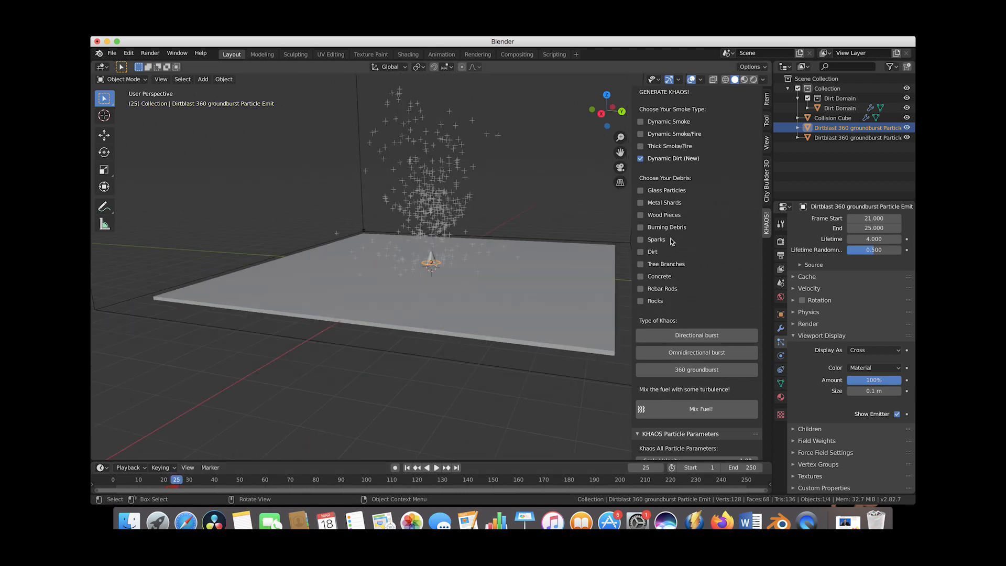
# Set the second emitter's particle number to 900 and scrub to frame 25 to examine the ground-level spread.
pyautogui.scroll(5, 868, 271)
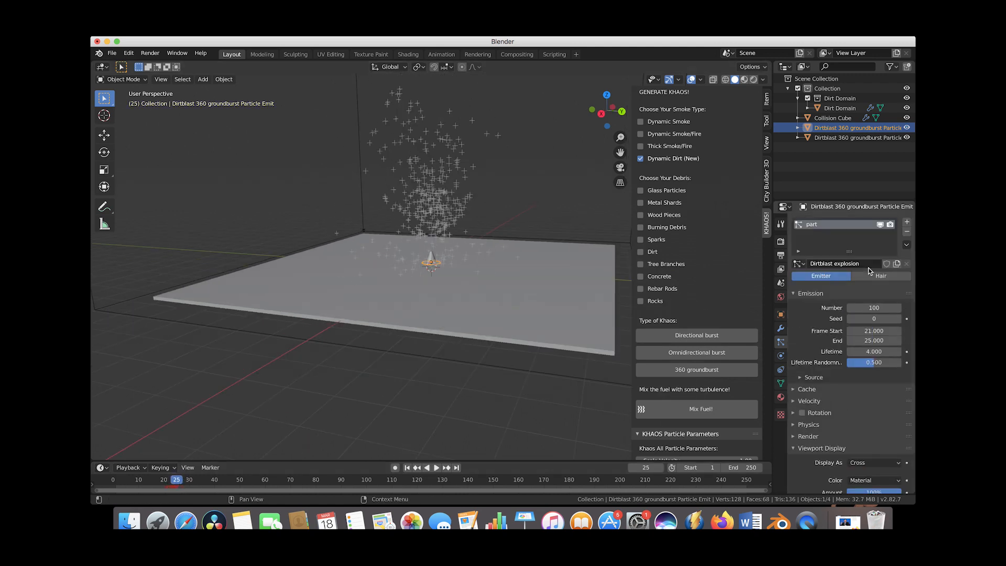
pyautogui.click(874, 307)
pyautogui.press('Return')
pyautogui.moveTo(139, 478); pyautogui.dragTo(177, 482)
pyautogui.hscroll(-10, 349, 339)
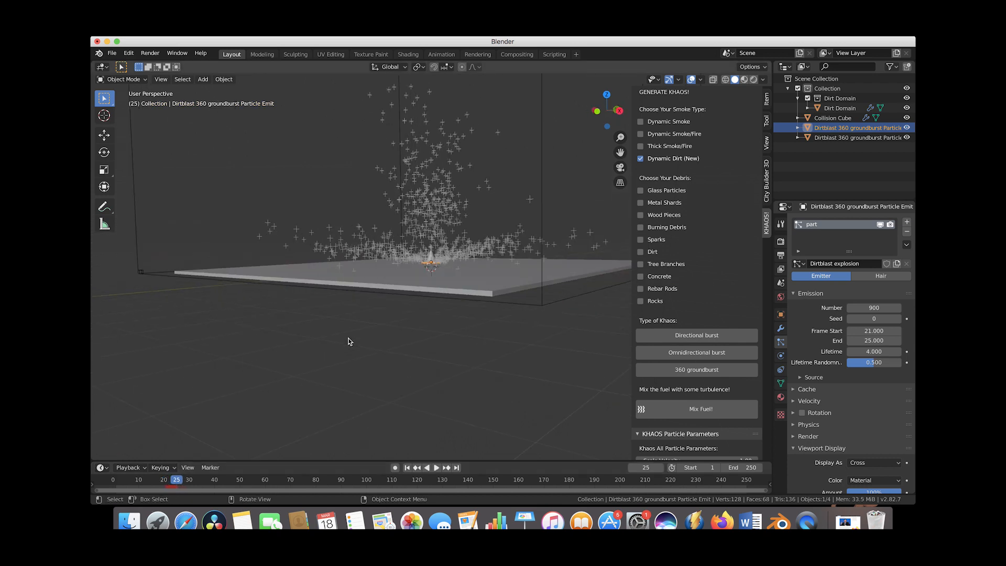
pyautogui.scroll(5, 461, 247)
pyautogui.scroll(-2, 460, 244)
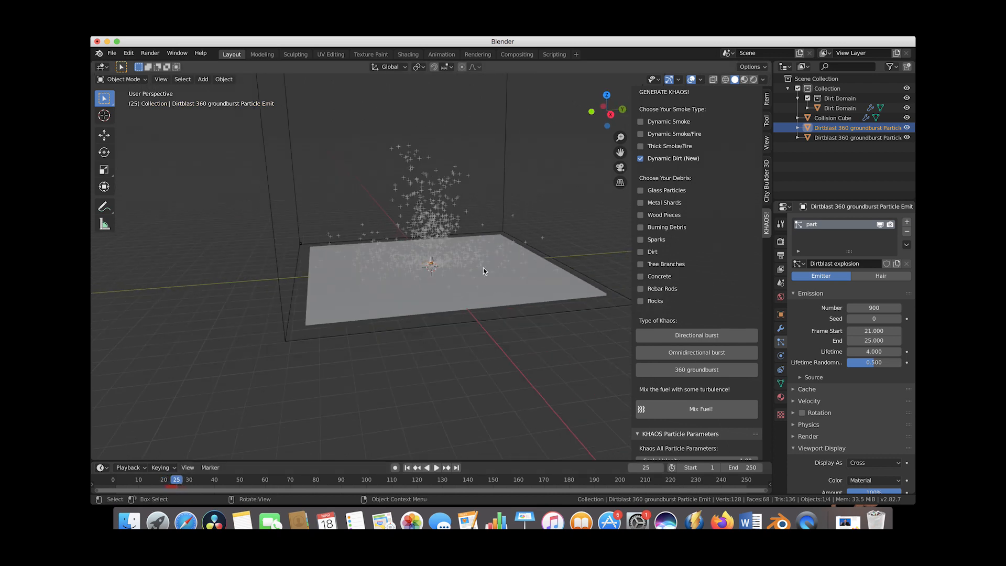
pyautogui.scroll(-5, 444, 247)
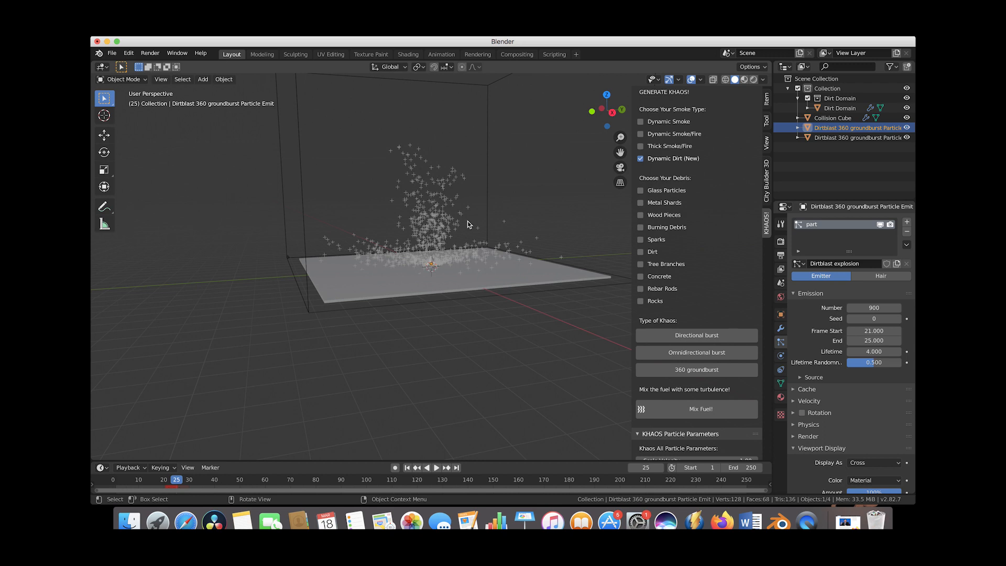
# Set the second emitter's particle lifetime to 2 and scrub through the burst to check it.
pyautogui.click(871, 352)
pyautogui.write('2')
pyautogui.press('Return')
pyautogui.click(129, 480)
pyautogui.press('space')
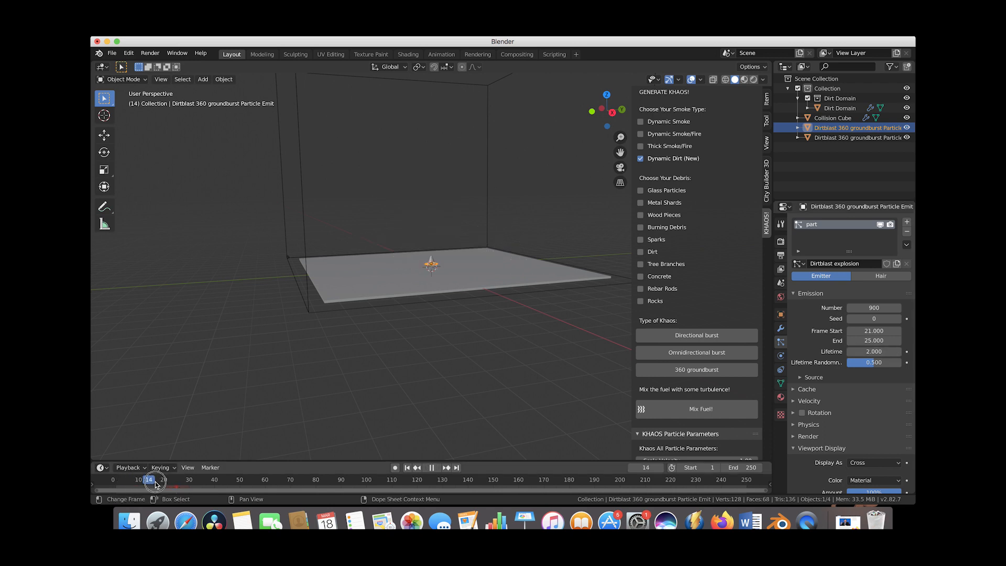
pyautogui.moveTo(175, 483); pyautogui.dragTo(166, 481)
pyautogui.press('space')
# Set the second emitter's emission end frame to 24 and replay the burst from about frame 9.
pyautogui.click(874, 341)
pyautogui.write('24')
pyautogui.press('Return')
pyautogui.click(138, 478)
pyautogui.press('space')
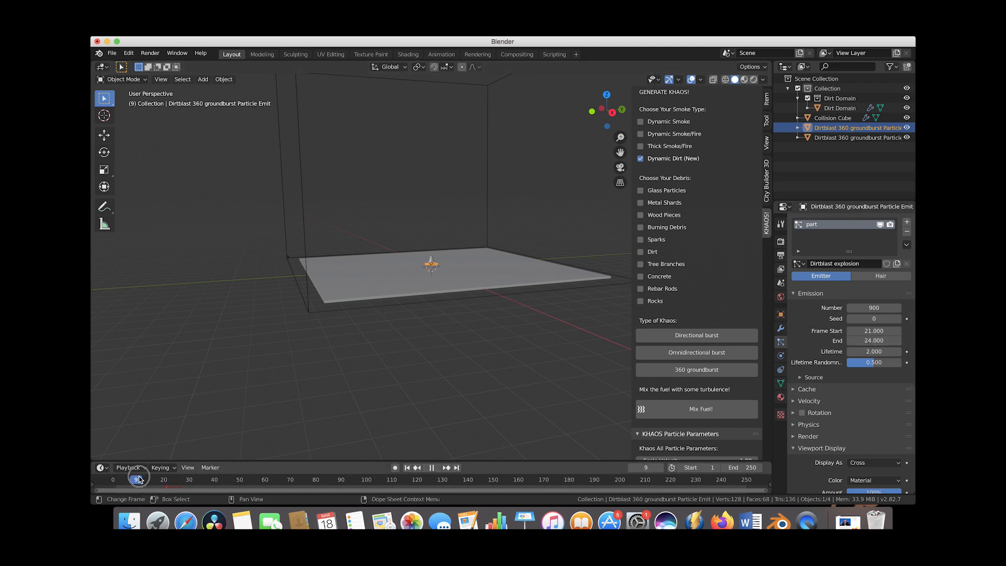
# Replay the combined burst from about frame 9, then scrub back through its start from a front-on view.
pyautogui.click(138, 480)
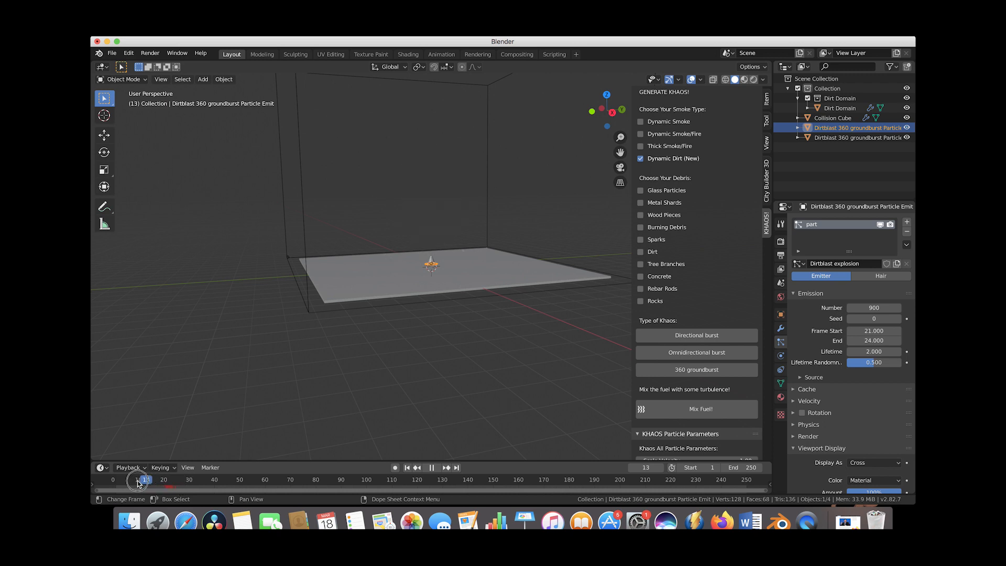
pyautogui.press('space')
pyautogui.scroll(4, 383, 239)
pyautogui.hscroll(5, 383, 239)
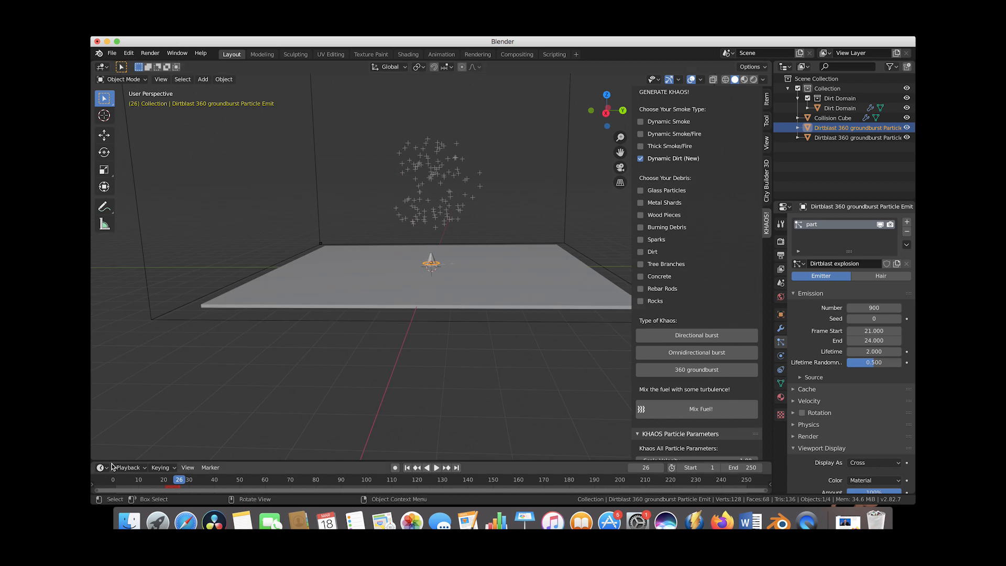
pyautogui.moveTo(134, 480); pyautogui.dragTo(166, 481)
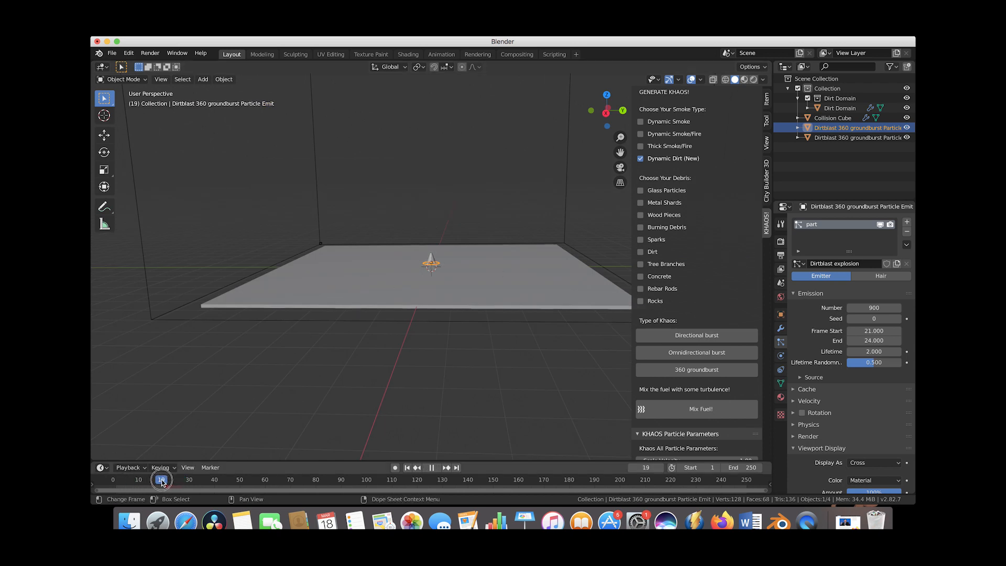
# Select the dirt domain and scrub to frame 23 to examine how both particle bursts fit inside it.
pyautogui.click(569, 125)
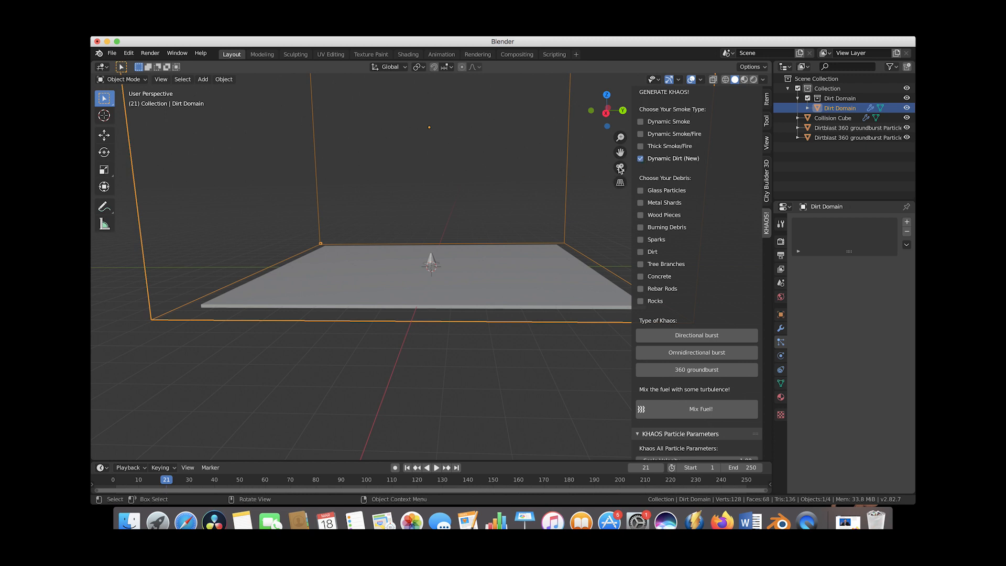
pyautogui.scroll(-4, 408, 214)
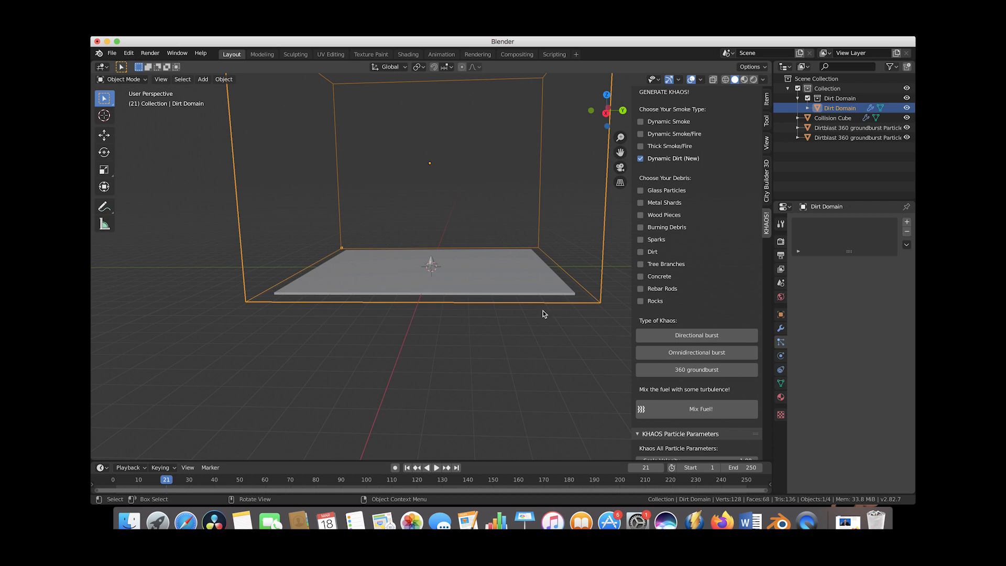
pyautogui.moveTo(128, 483); pyautogui.dragTo(171, 485)
pyautogui.moveTo(456, 231); pyautogui.dragTo(445, 232, button='middle')
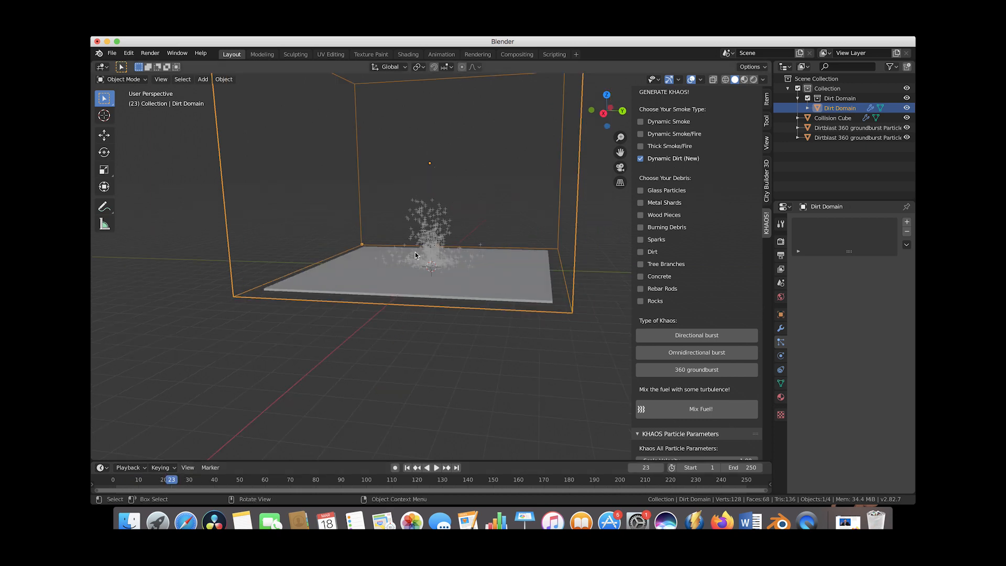
pyautogui.scroll(3, 437, 267)
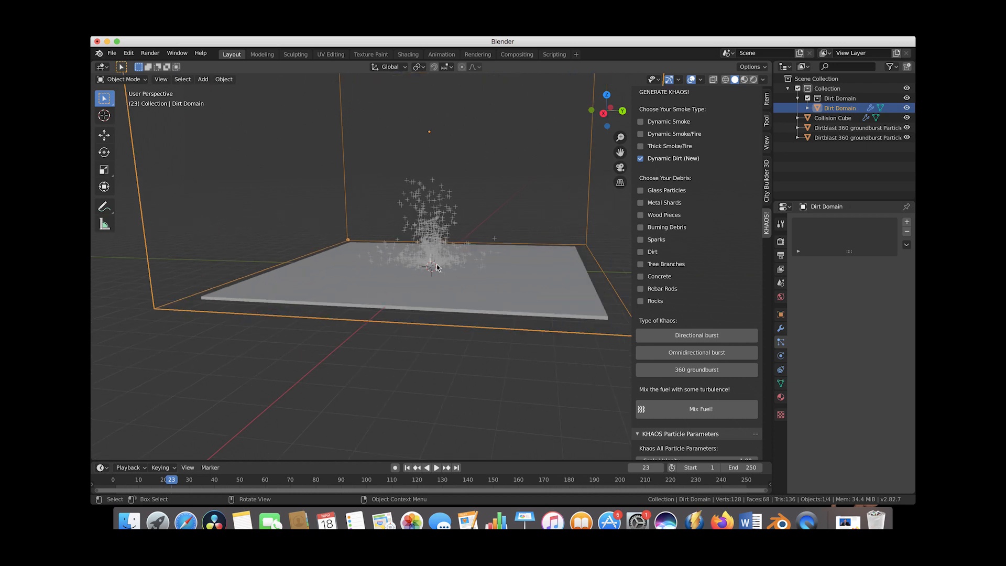
pyautogui.moveTo(437, 268); pyautogui.dragTo(446, 258, button='middle')
pyautogui.click(164, 480)
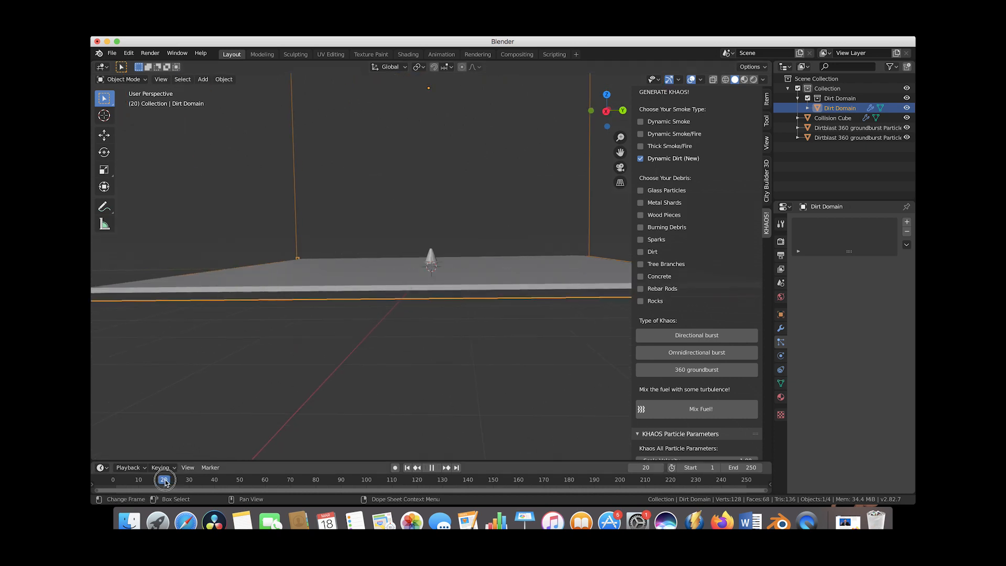
# Add a third 360 groundburst dirt emitter, raise it and stretch it along the Z axis.
pyautogui.moveTo(414, 293); pyautogui.dragTo(422, 310, button='middle')
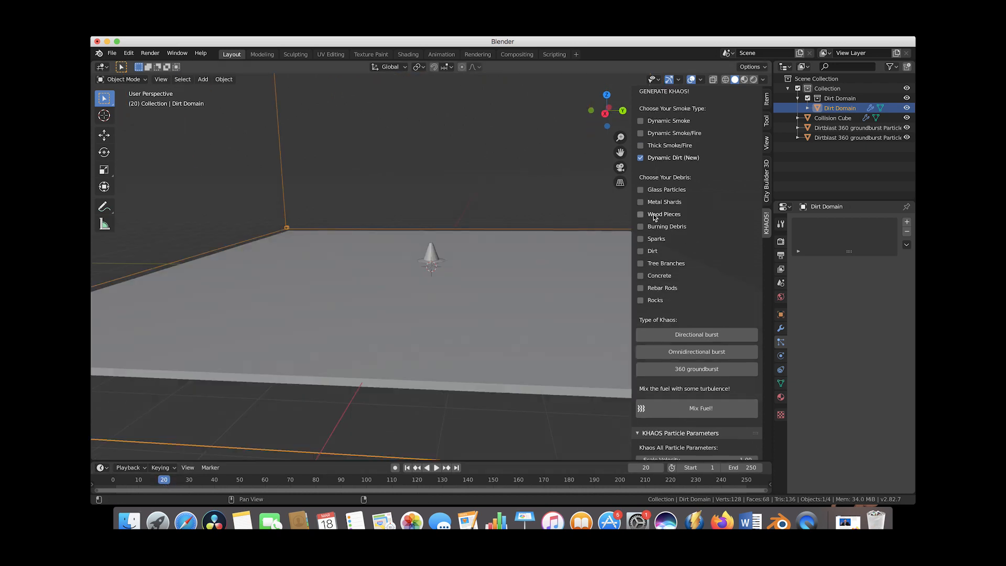
pyautogui.click(681, 370)
pyautogui.press('g')
pyautogui.press('z')
pyautogui.click(440, 255)
pyautogui.press('s')
pyautogui.press('z')
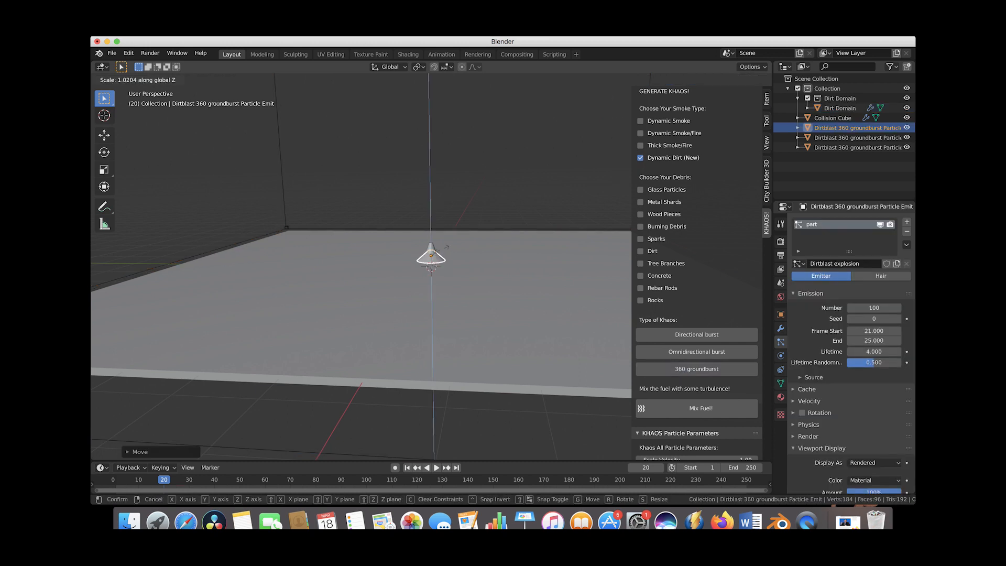
pyautogui.click(508, 207)
# Scale down the stretched third emitter and reposition it over the existing cone emitter.
pyautogui.press('s')
pyautogui.click(421, 273)
pyautogui.press('g')
pyautogui.click(425, 270)
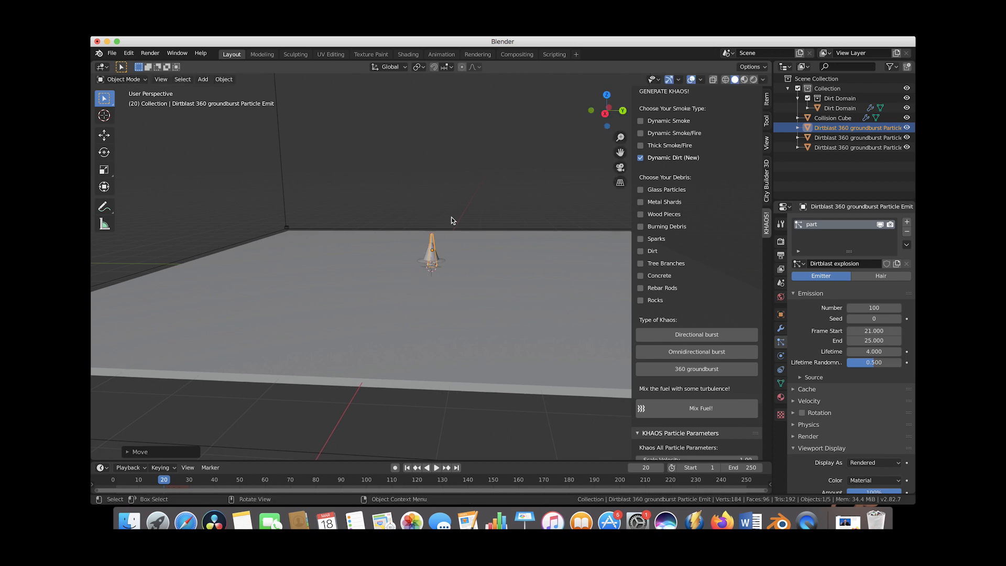
# Tilt the third emitter about 19°, scale it to about half size and lower it against the cone's side.
pyautogui.press('r')
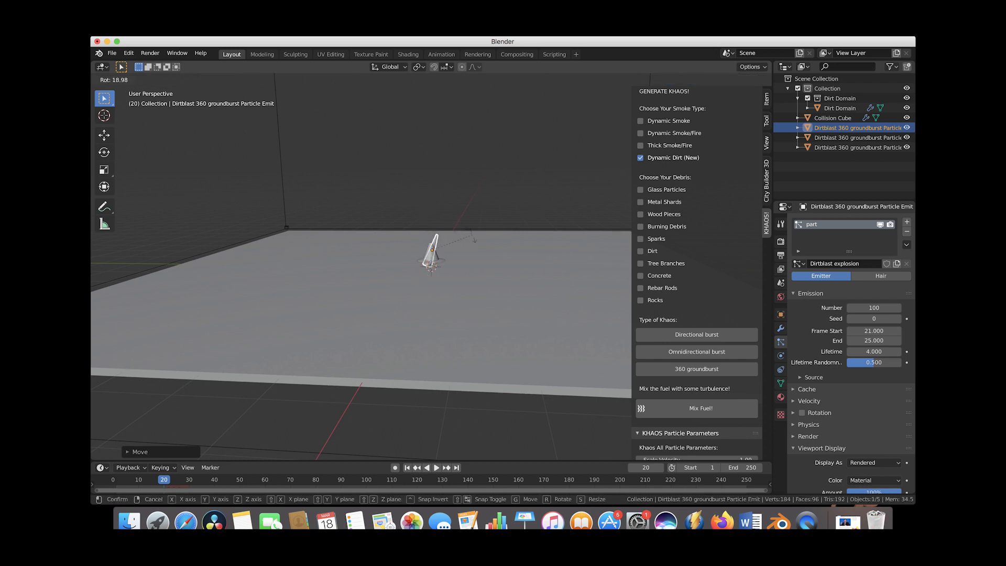
pyautogui.click(474, 239)
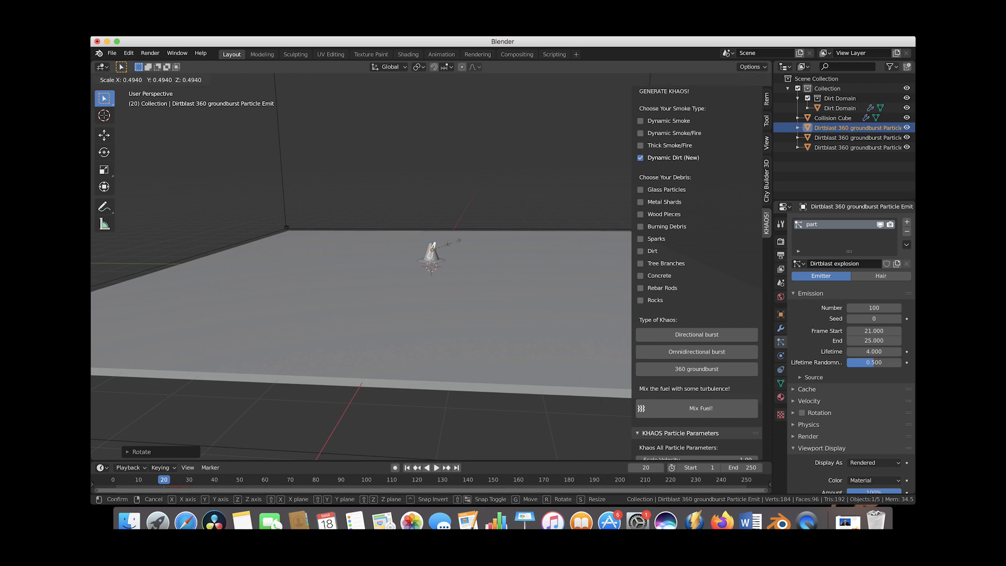
pyautogui.click(459, 241)
pyautogui.press('g')
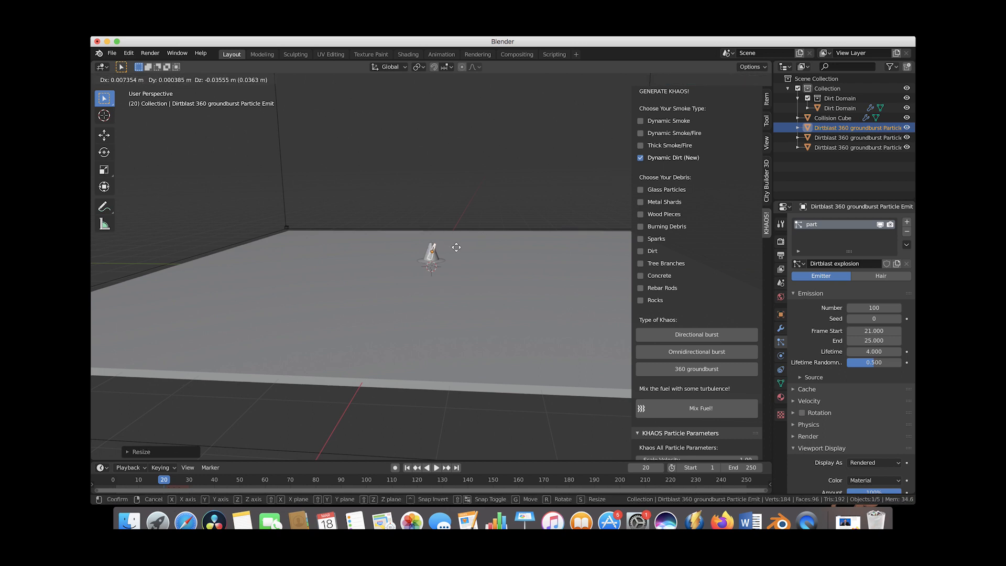
pyautogui.click(456, 249)
# Set the third emitter's particle number to 500 and emission end frame to 24, and scrub to frame 24.
pyautogui.click(873, 307)
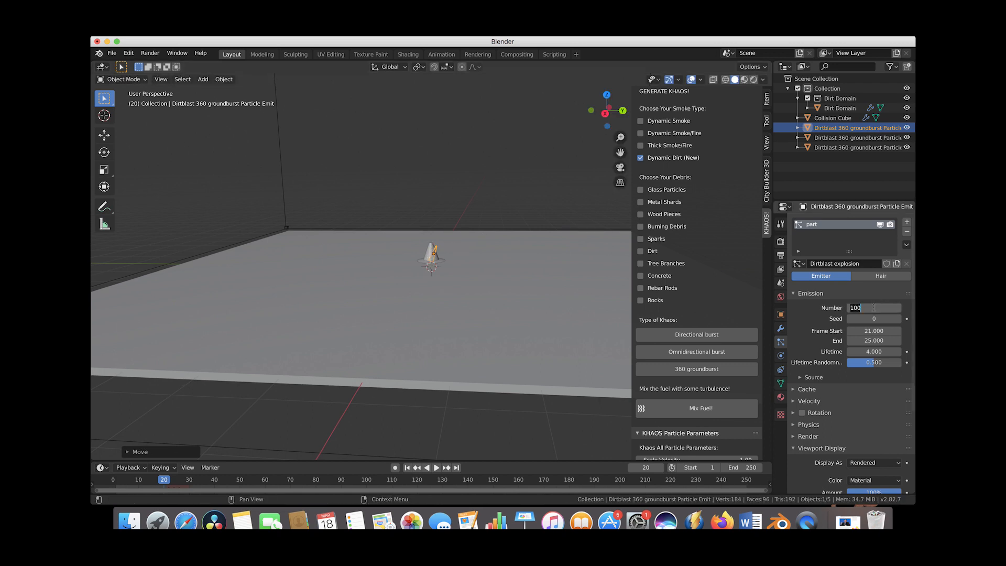
pyautogui.write('500')
pyautogui.press('Return')
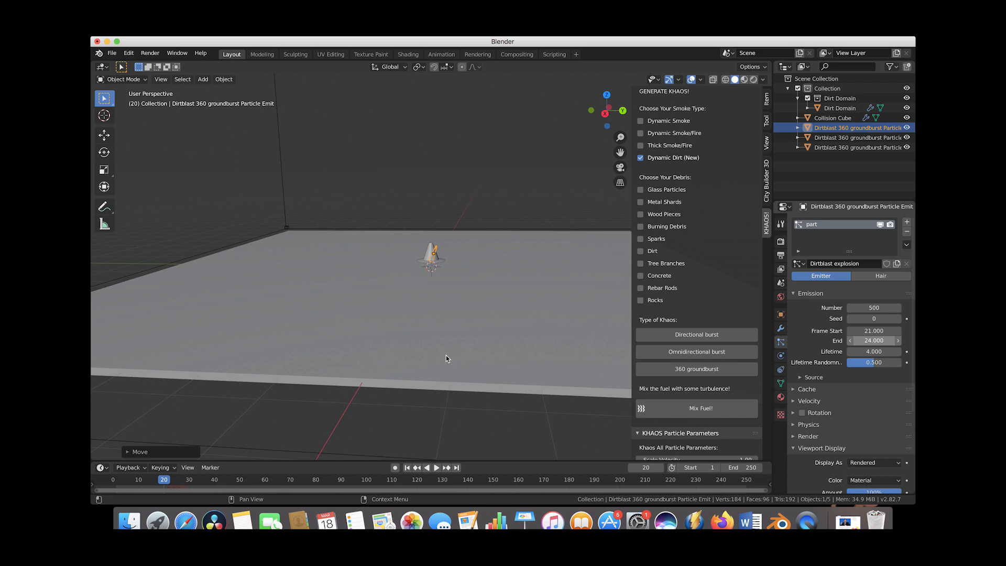
pyautogui.press('space')
pyautogui.click(176, 483)
pyautogui.moveTo(176, 484); pyautogui.dragTo(174, 484)
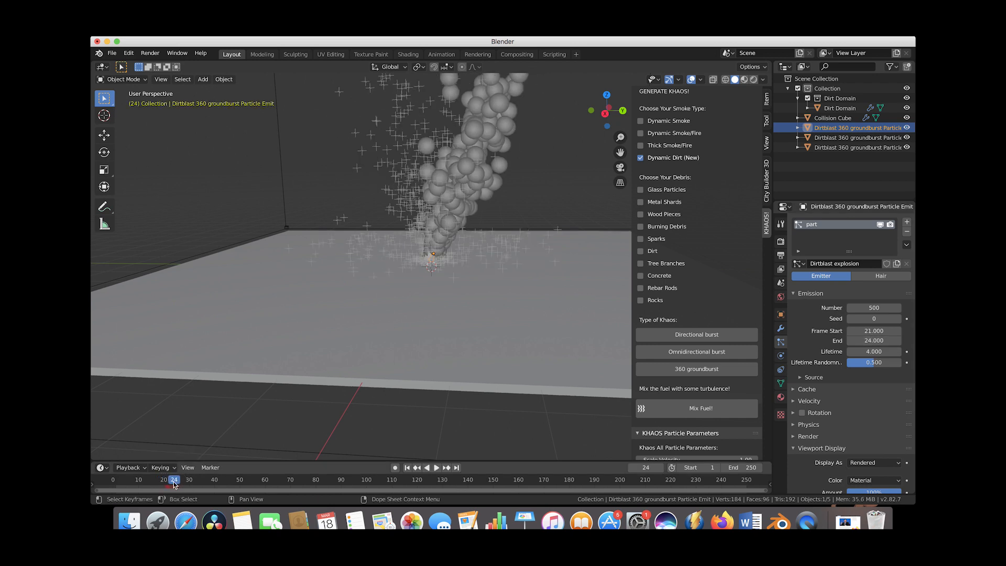
# Set the third emitter's viewport display to Cross to compare its tilted jet with the other bursts.
pyautogui.scroll(-2, 425, 231)
pyautogui.scroll(-1, 422, 235)
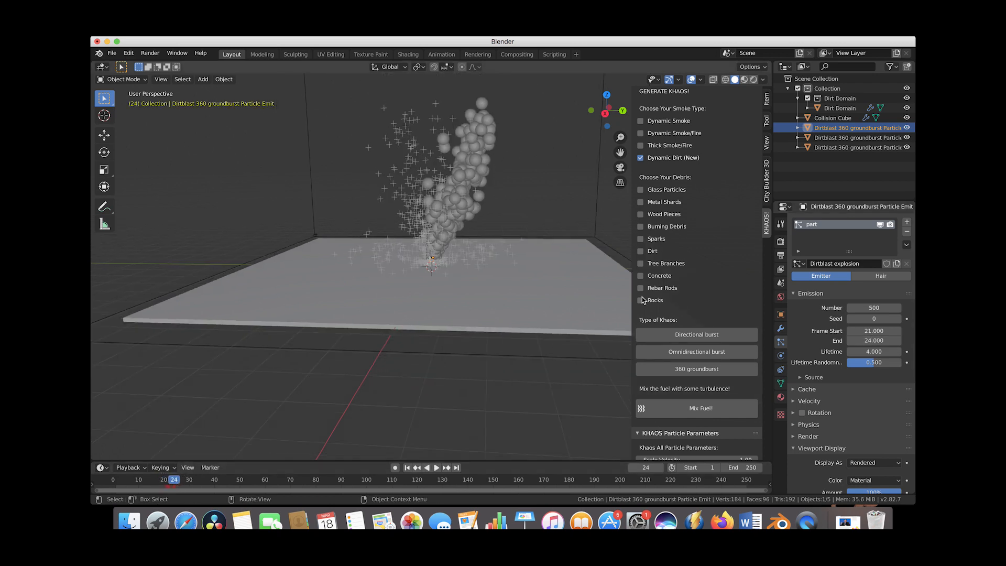
pyautogui.click(874, 463)
pyautogui.click(854, 409)
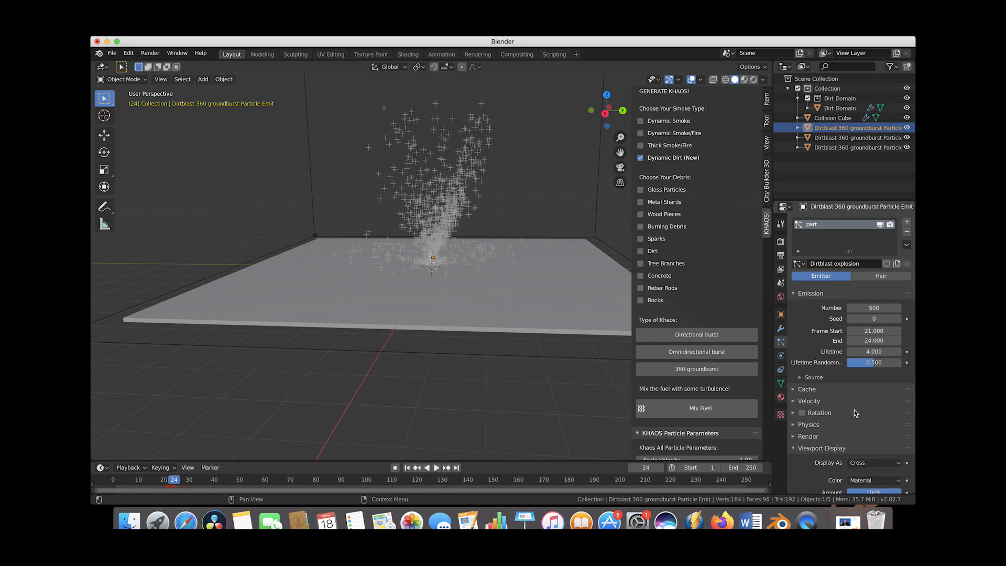
pyautogui.scroll(2, 433, 264)
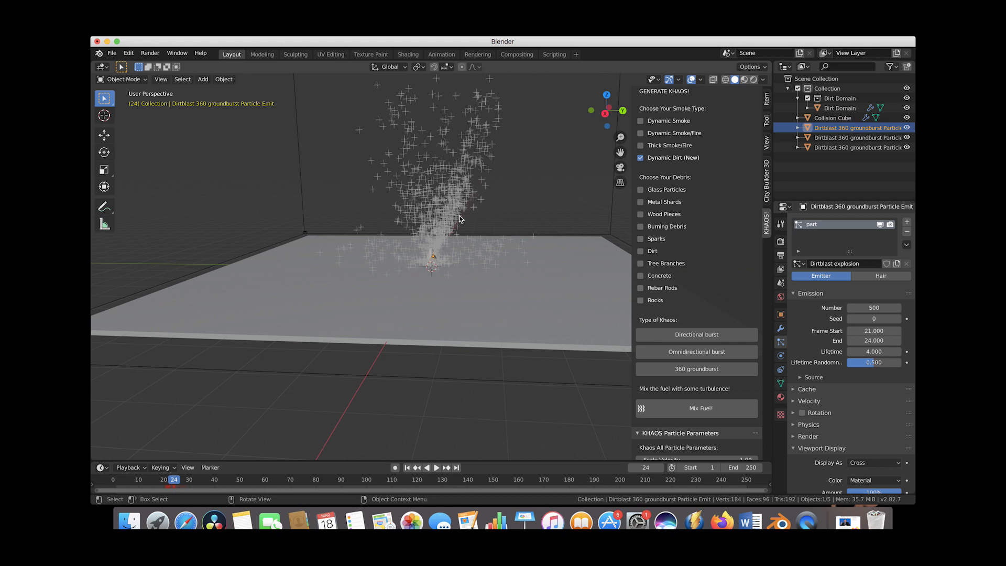
# Duplicate the tilted emitter in place, make its particle settings single-user and return to frame 1.
pyautogui.hotkey('shift', 'd')
pyautogui.press('Escape')
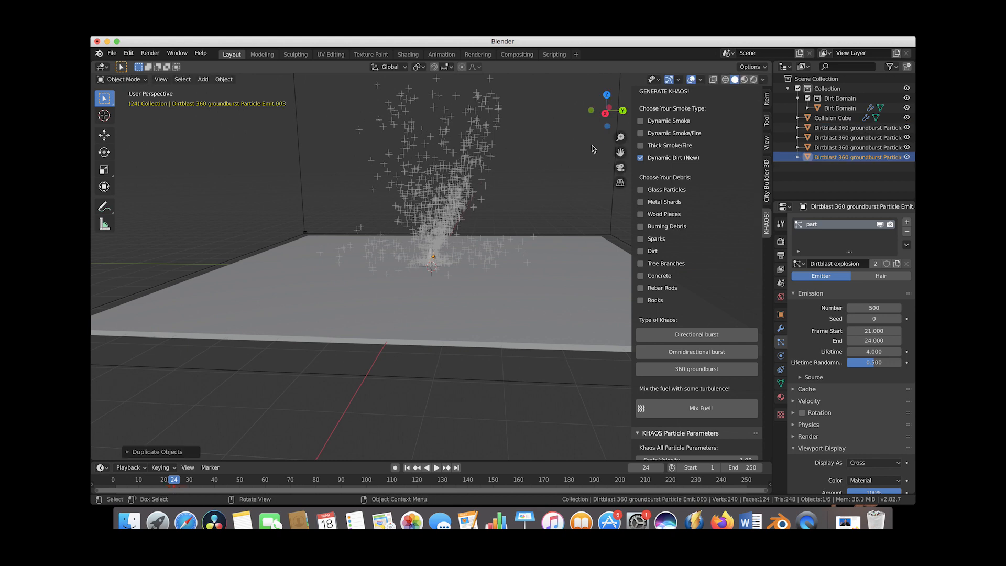
pyautogui.click(897, 263)
pyautogui.hotkey('shift', 'Left')
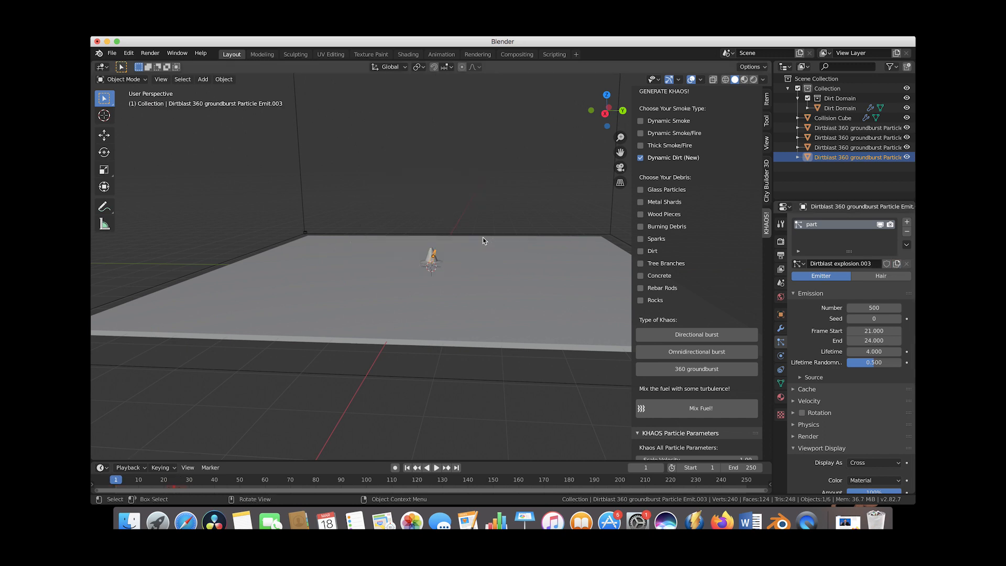
# Rotate the duplicated emitter to lean the opposite way and move it to the cone's other side.
pyautogui.press('r')
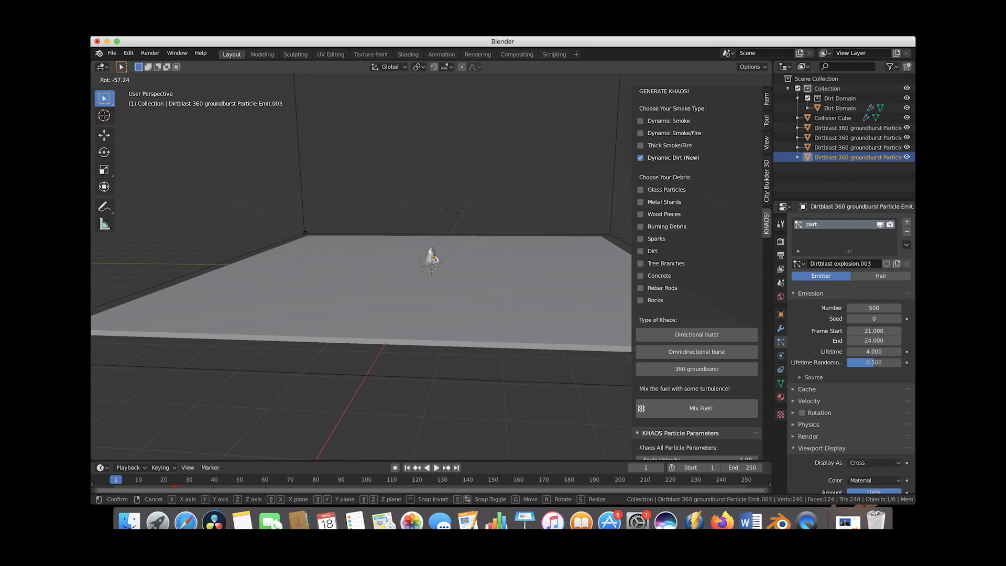
pyautogui.click(435, 256)
pyautogui.press('g')
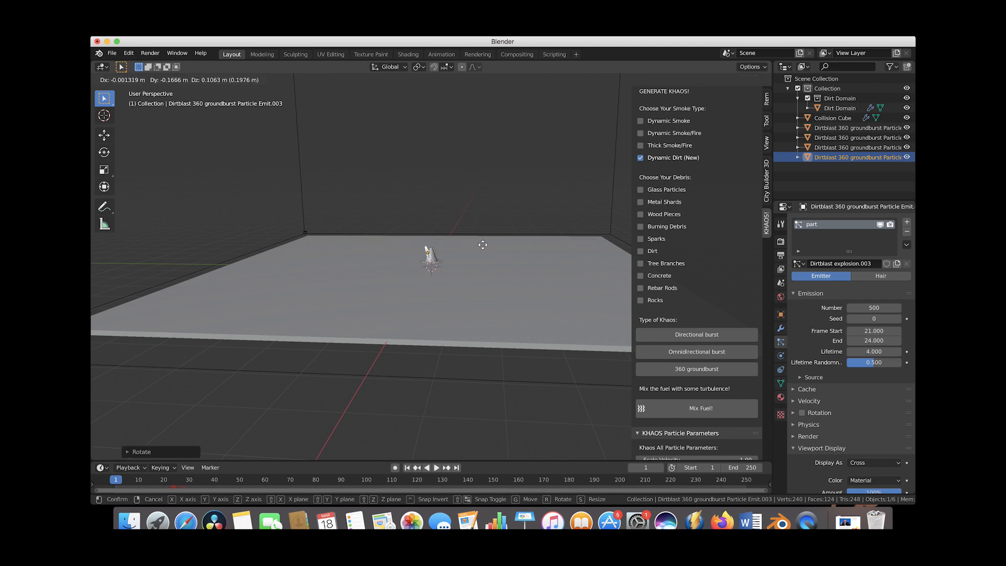
pyautogui.click(470, 253)
# Duplicate the oppositely tilted emitter and make the new copy's particle settings single-user.
pyautogui.moveTo(470, 253); pyautogui.dragTo(426, 259, button='middle')
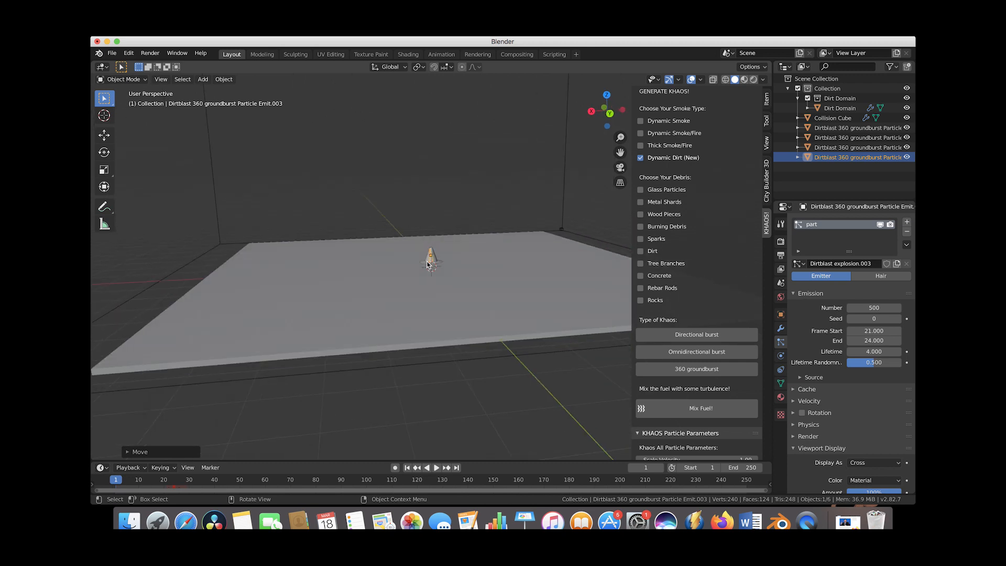
pyautogui.hotkey('shift', 'd')
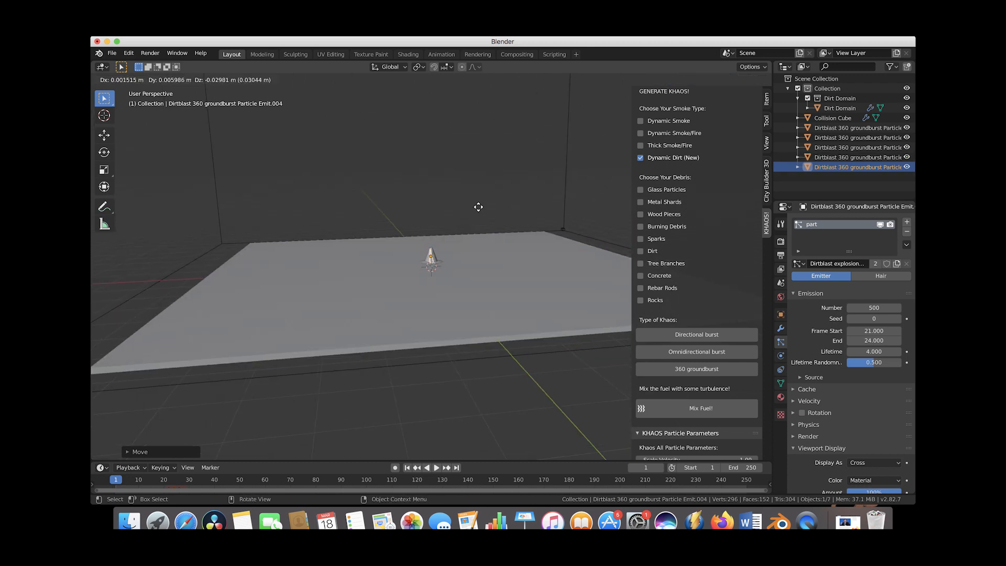
pyautogui.click(478, 208)
pyautogui.click(897, 264)
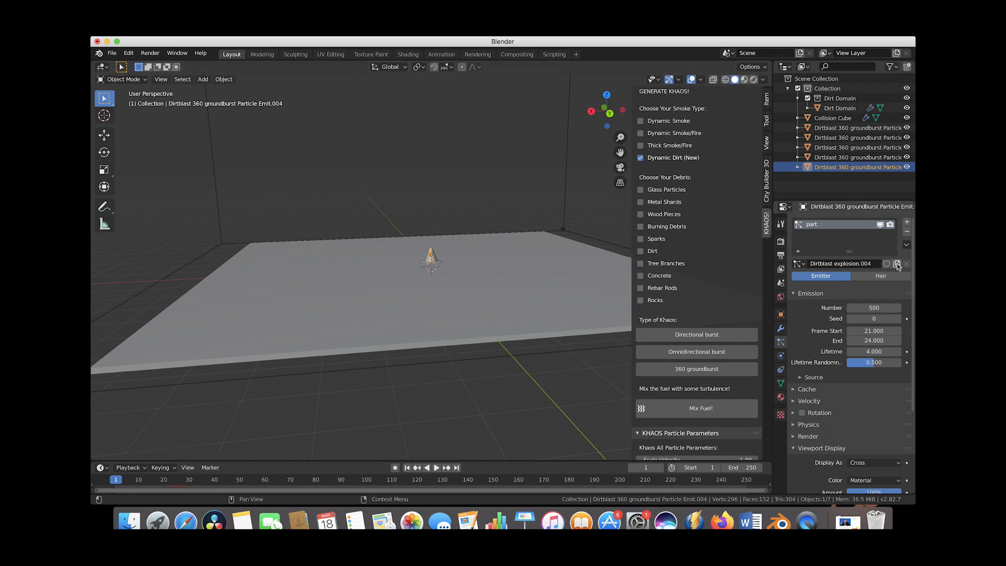
# Rotate the newest tilted emitter about -22° and reposition it beside the cone.
pyautogui.moveTo(464, 236); pyautogui.dragTo(492, 245, button='middle')
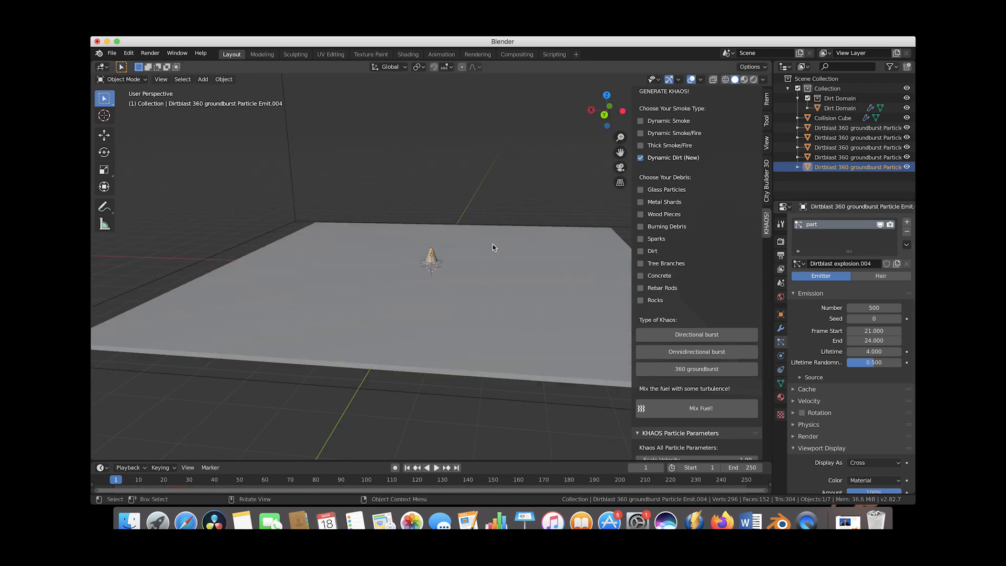
pyautogui.press('r')
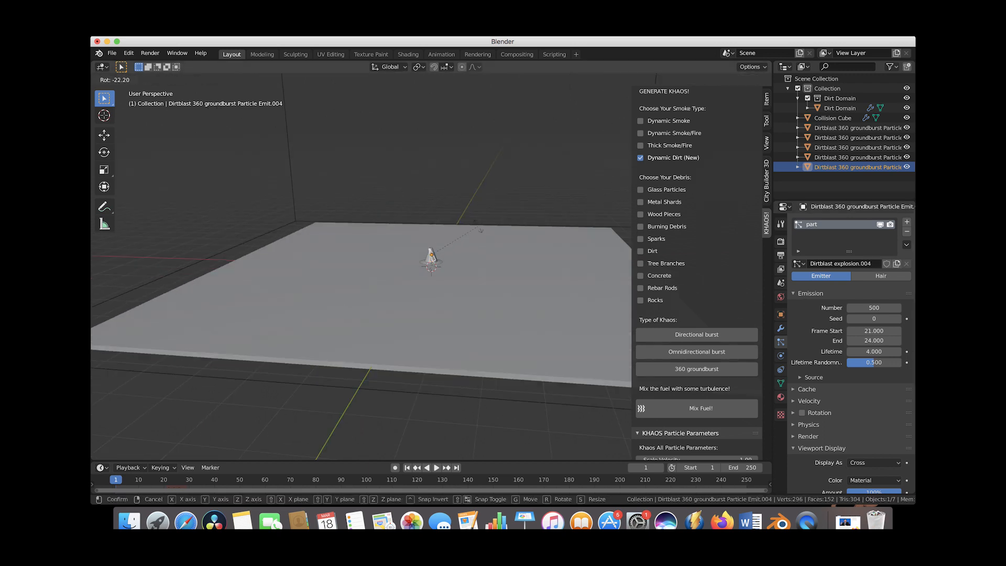
pyautogui.click(485, 231)
pyautogui.press('g')
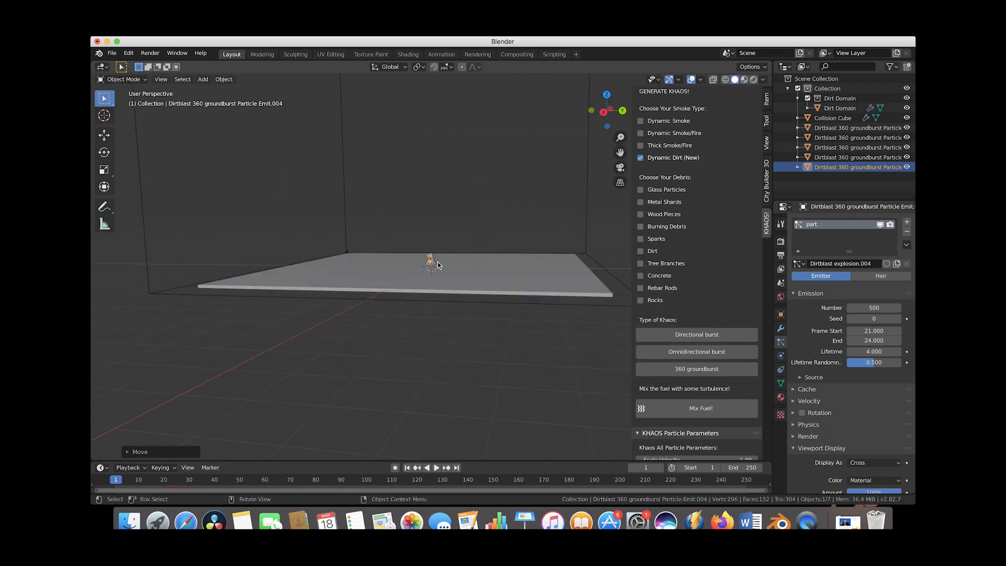
# Duplicate the flat ground emitter in place, scale the copy along Z and raise it about 0.1 m.
pyautogui.scroll(1, 425, 264)
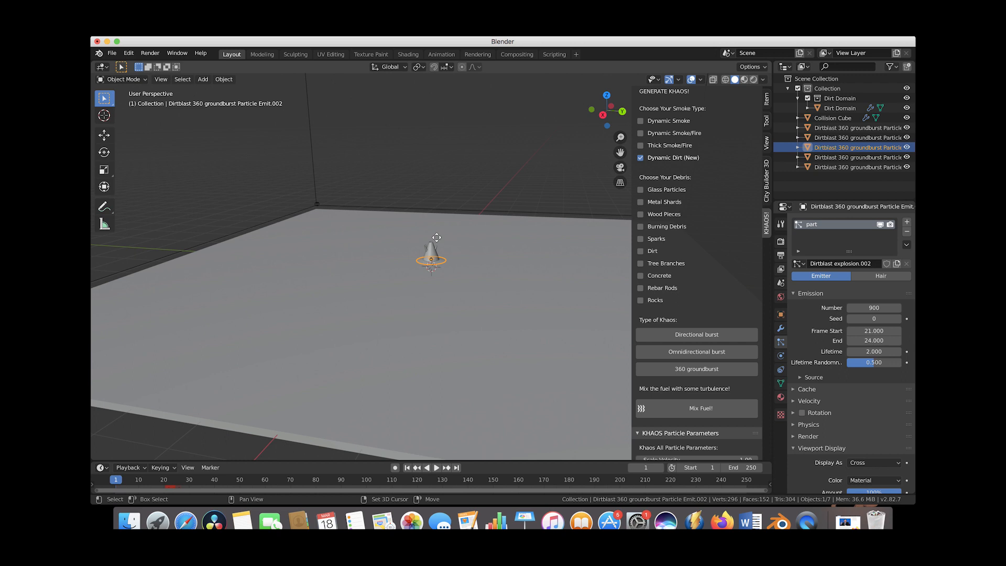
pyautogui.hotkey('shift', 'd')
pyautogui.rightClick(436, 240)
pyautogui.moveTo(436, 240); pyautogui.dragTo(482, 238, button='middle')
pyautogui.press('s')
pyautogui.press('z')
pyautogui.press('g')
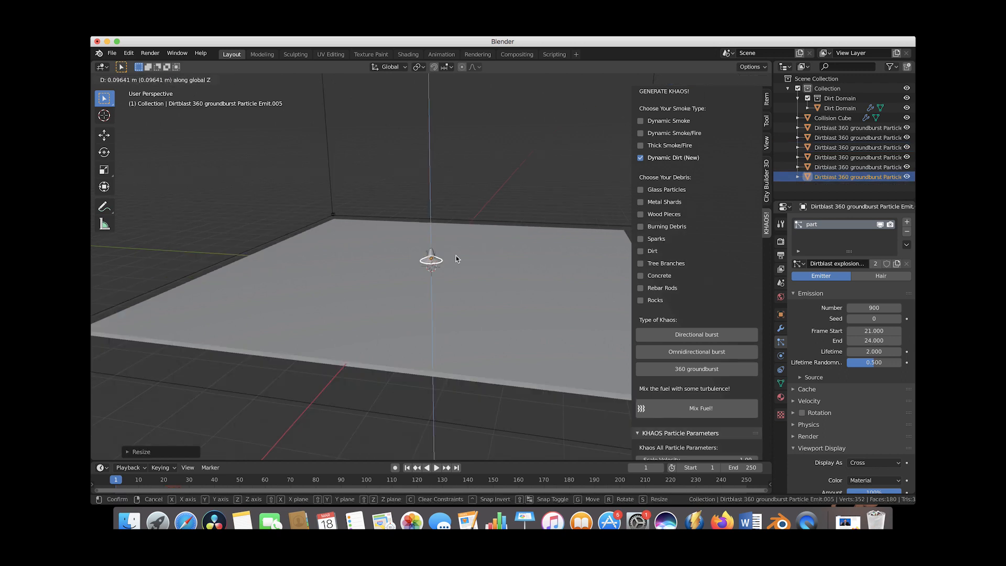
pyautogui.click(456, 258)
# Scrub to frame 23 and examine the combined burst of all six emitters from the side.
pyautogui.moveTo(455, 258); pyautogui.dragTo(294, 371, button='middle')
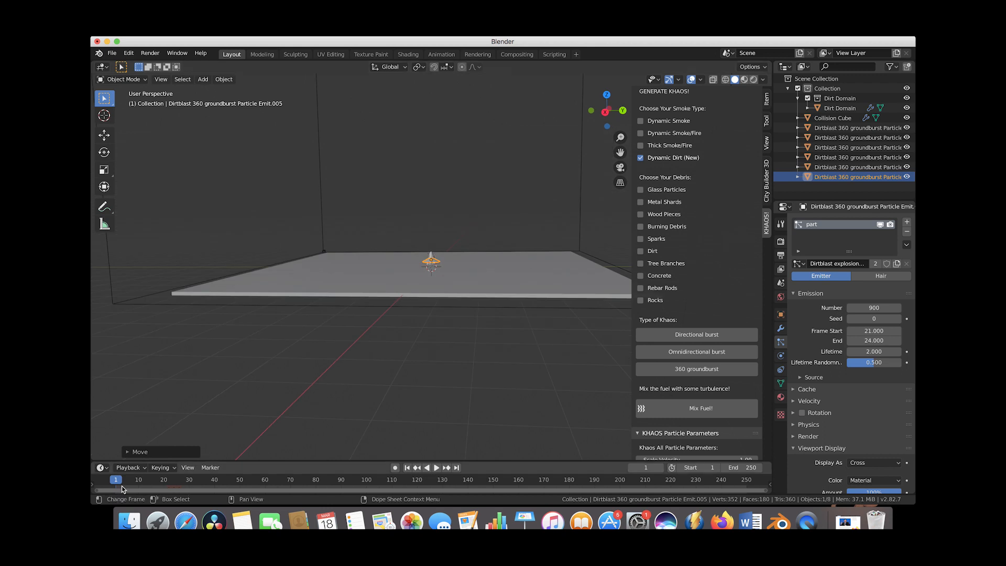
pyautogui.moveTo(113, 483); pyautogui.dragTo(172, 481)
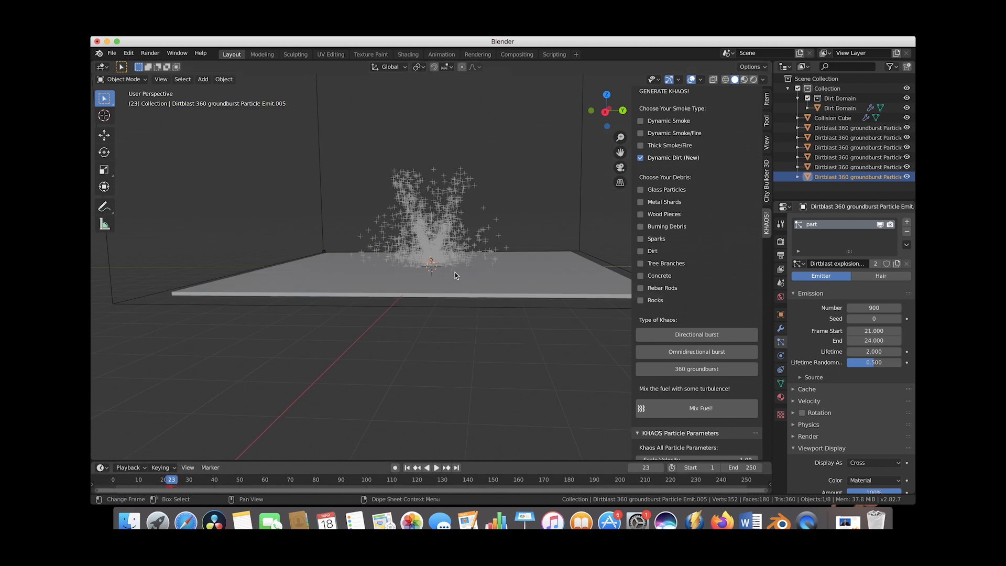
pyautogui.moveTo(455, 272); pyautogui.dragTo(466, 247, button='middle')
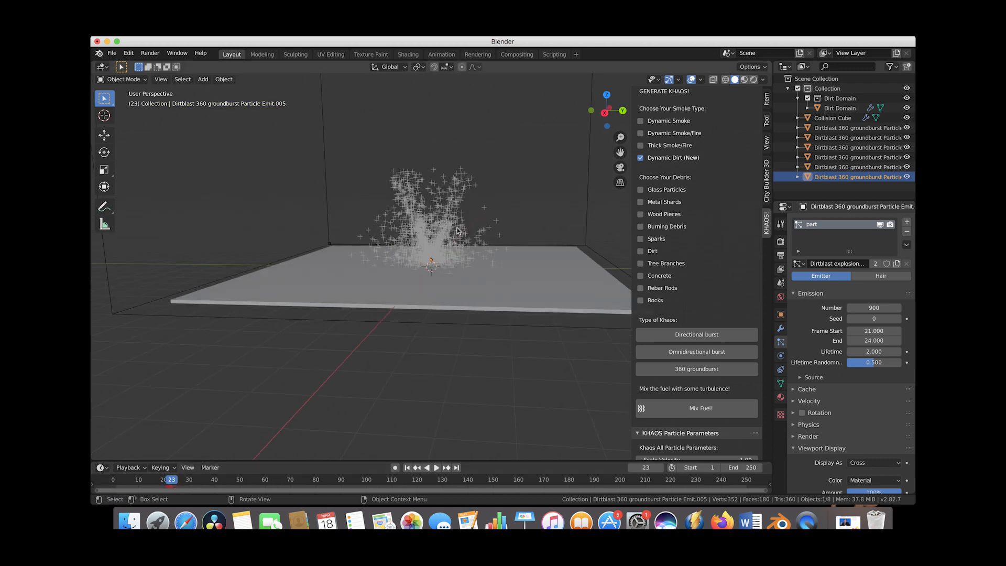
# Play the simulation and scrub to frame 24 to examine how the combined burst of the emitters develops.
pyautogui.press('space')
pyautogui.click(142, 481)
pyautogui.moveTo(145, 482); pyautogui.dragTo(174, 483)
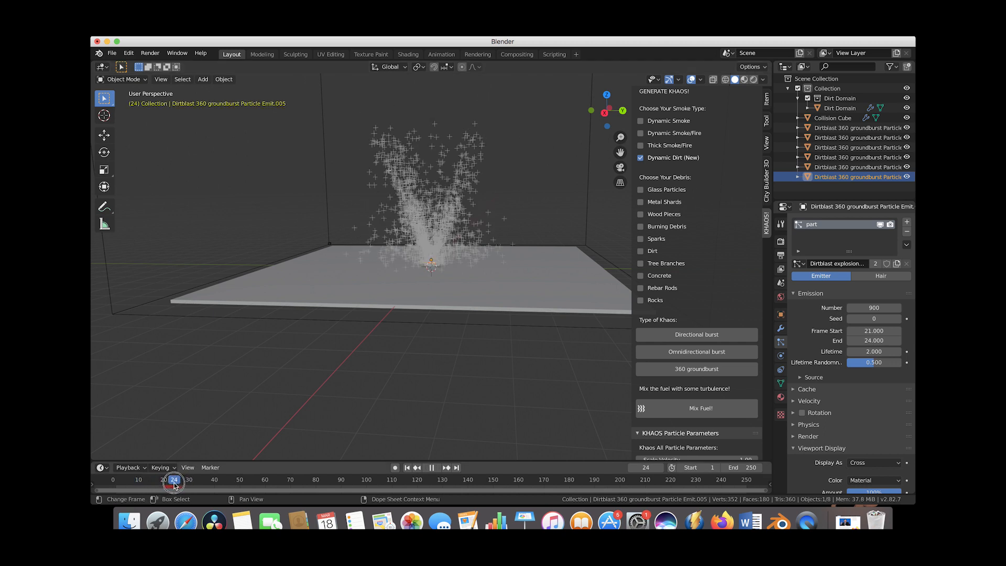
pyautogui.press('space')
# Set the raised flat emitter copy's particle emission number to 400.
pyautogui.scroll(2, 461, 204)
pyautogui.press('s')
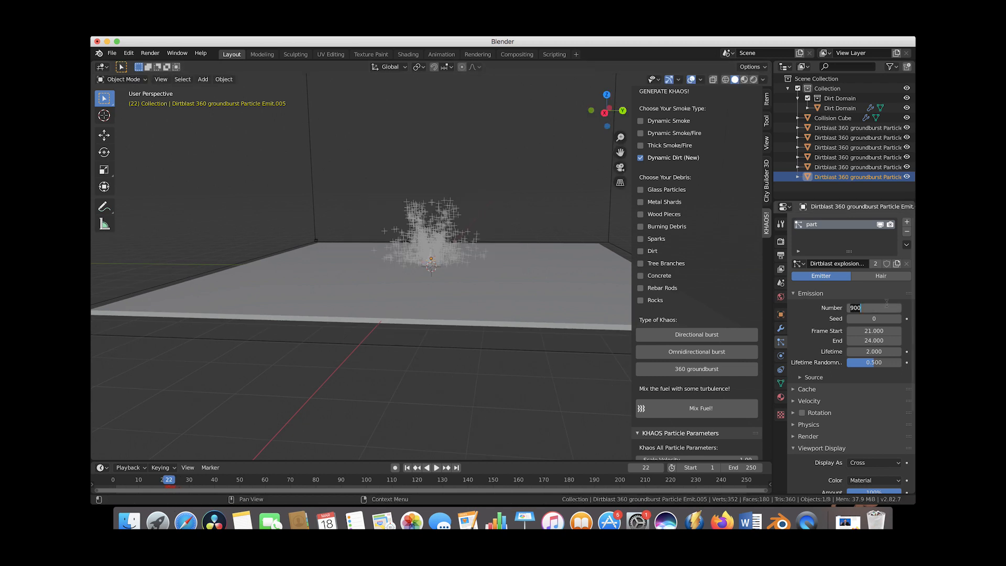
pyautogui.press('Return')
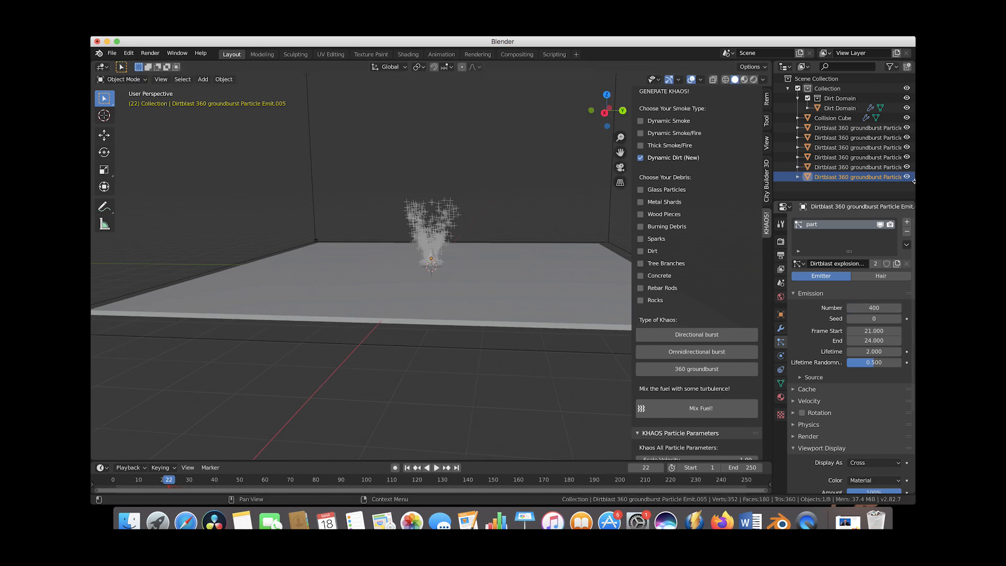
# Scrub to frame 23 and examine the shape of the burst from several angles and distances.
pyautogui.moveTo(149, 479); pyautogui.dragTo(172, 485)
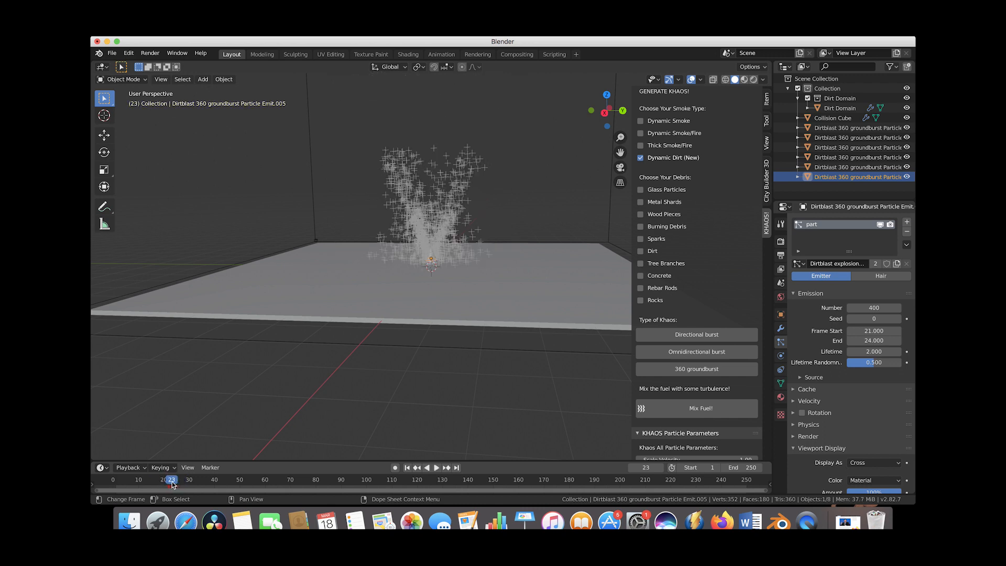
pyautogui.hscroll(10, 311, 338)
pyautogui.hscroll(-5, 312, 338)
pyautogui.hscroll(-10, 311, 335)
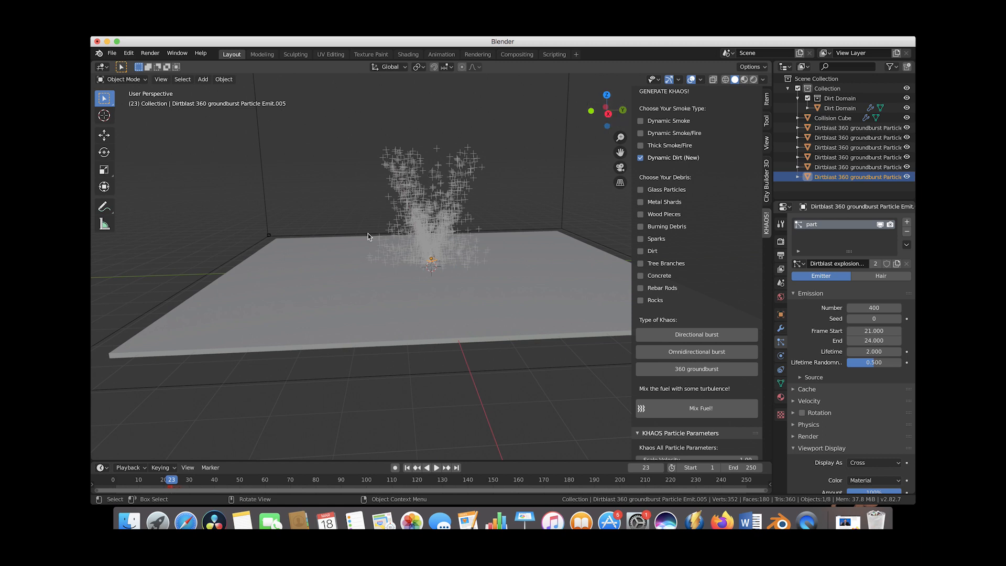
pyautogui.moveTo(448, 210); pyautogui.dragTo(433, 244, button='middle')
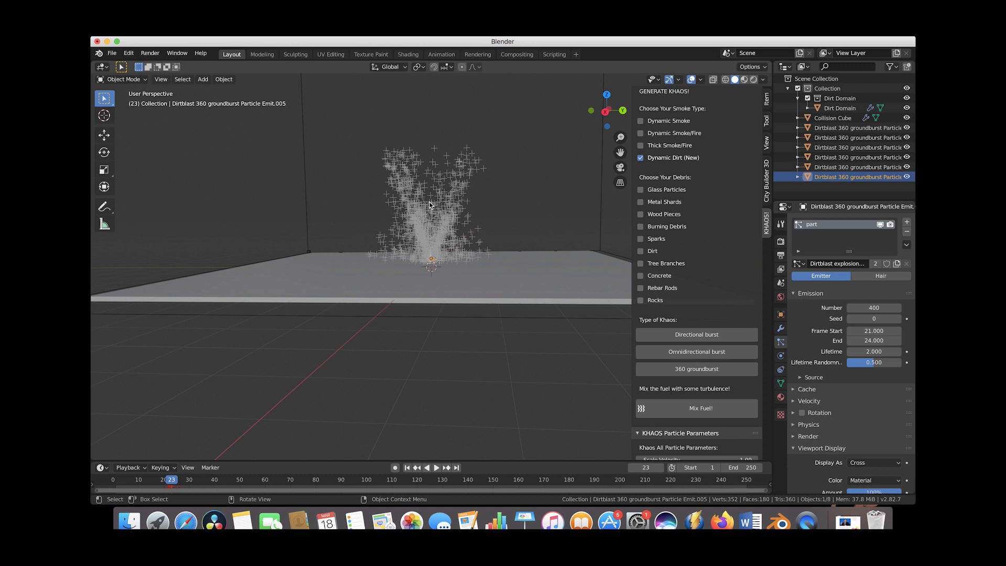
pyautogui.moveTo(382, 210); pyautogui.dragTo(446, 204, button='middle')
pyautogui.moveTo(432, 166); pyautogui.dragTo(439, 149, button='middle')
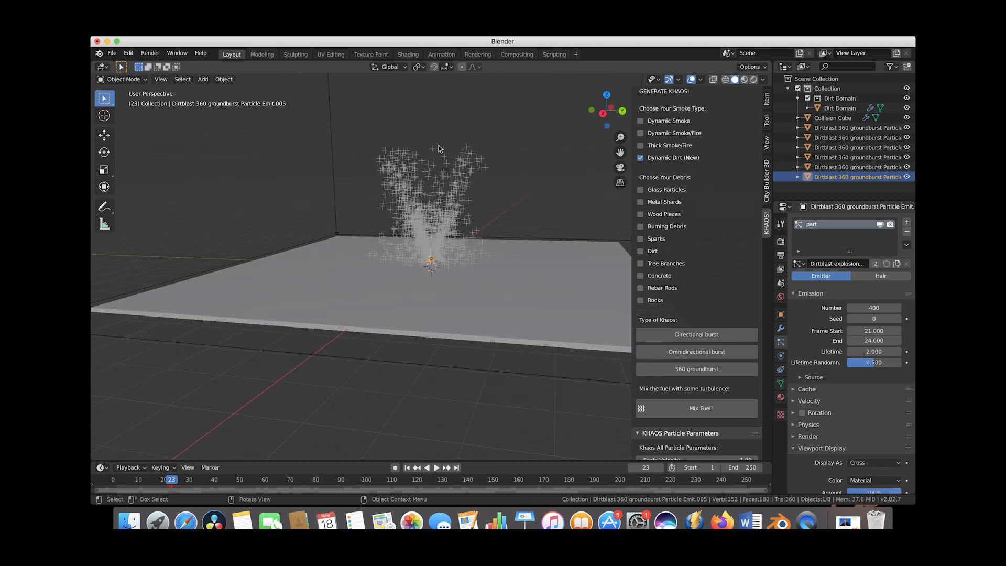
pyautogui.scroll(-3, 454, 279)
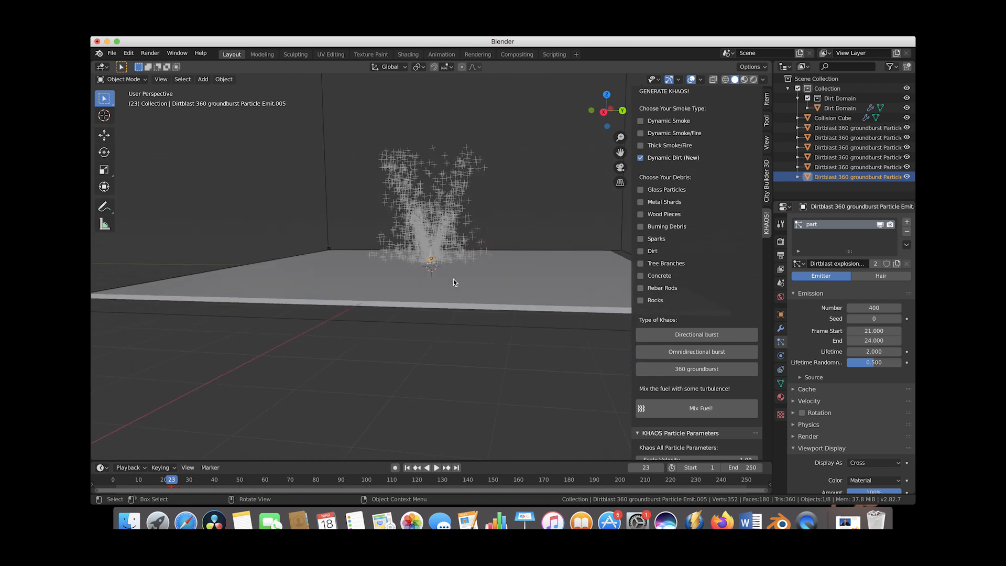
pyautogui.scroll(5, 454, 279)
pyautogui.scroll(4, 454, 282)
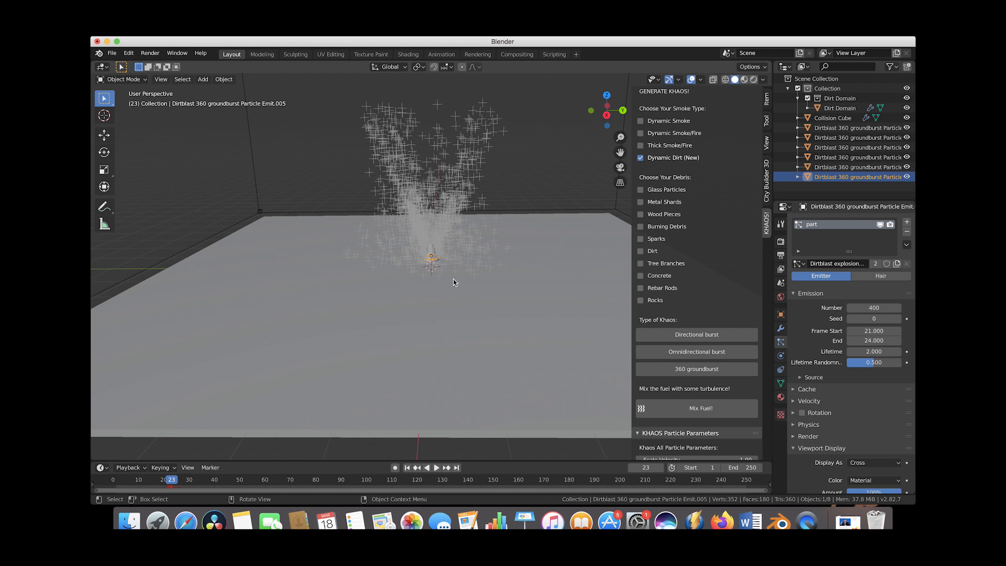
# Scale the original flat ground emitter along global Z and check the burst at frame 22.
pyautogui.click(444, 246)
pyautogui.scroll(-3, 443, 246)
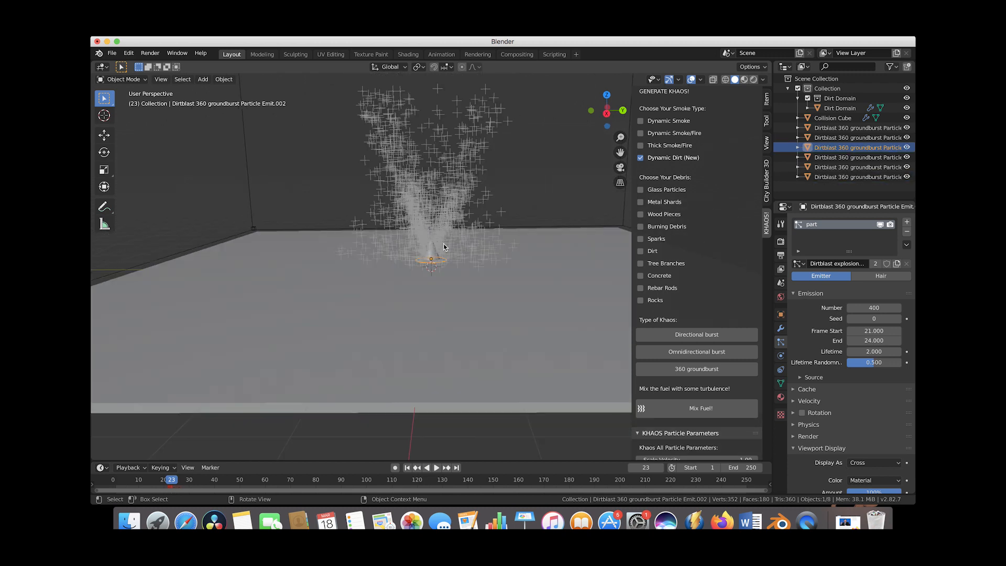
pyautogui.scroll(-5, 444, 247)
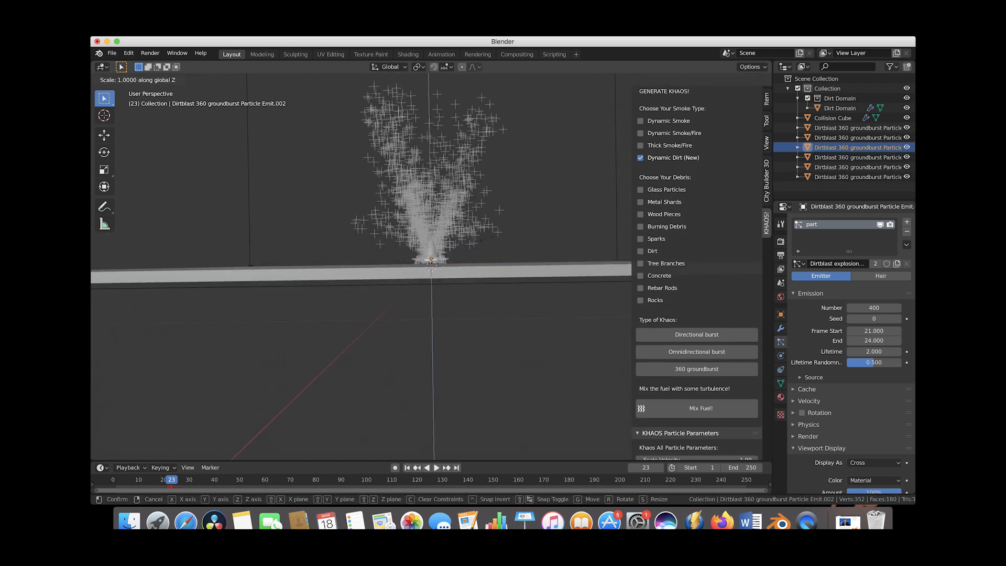
pyautogui.moveTo(174, 478); pyautogui.dragTo(168, 478)
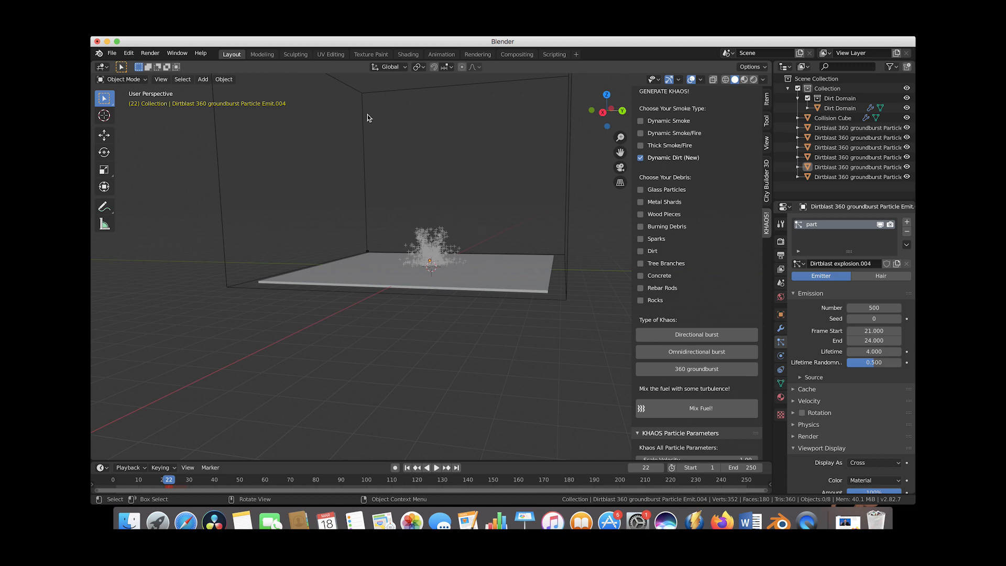
# Set the Dirt Domain's fluid resolution divisions to 260.
pyautogui.click(363, 159)
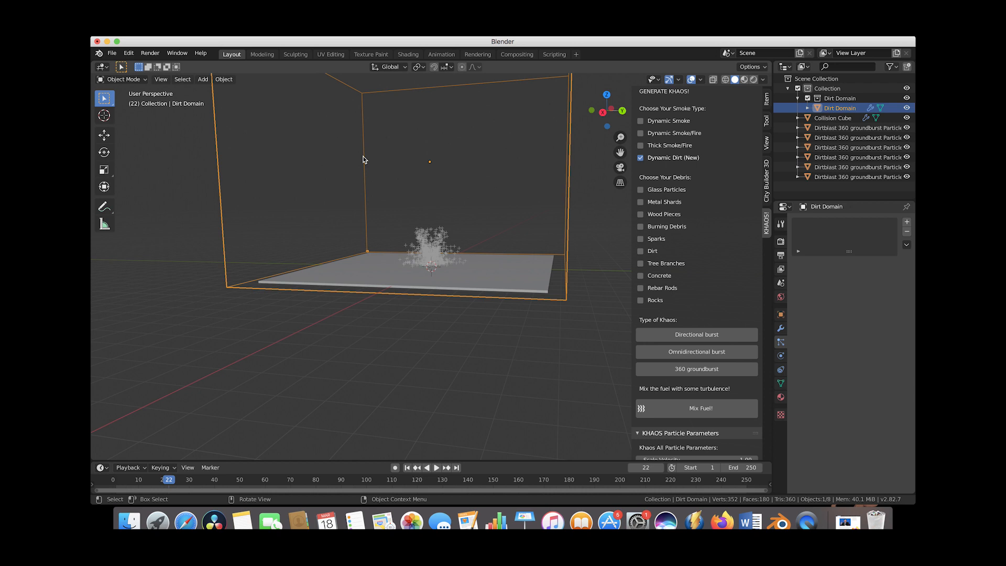
pyautogui.click(781, 356)
pyautogui.scroll(-4, 805, 330)
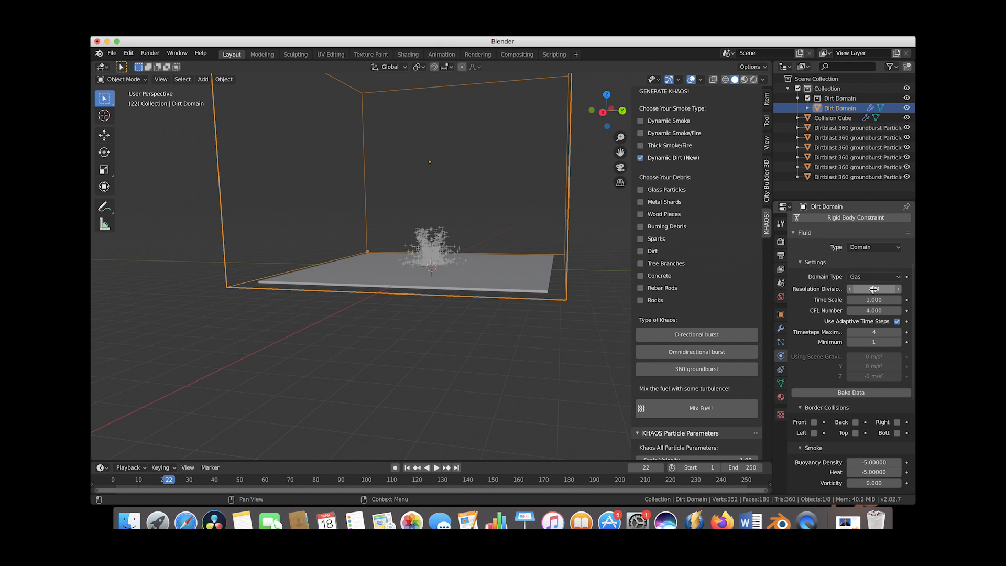
pyautogui.click(874, 289)
pyautogui.write('2')
pyautogui.scroll(4, 797, 321)
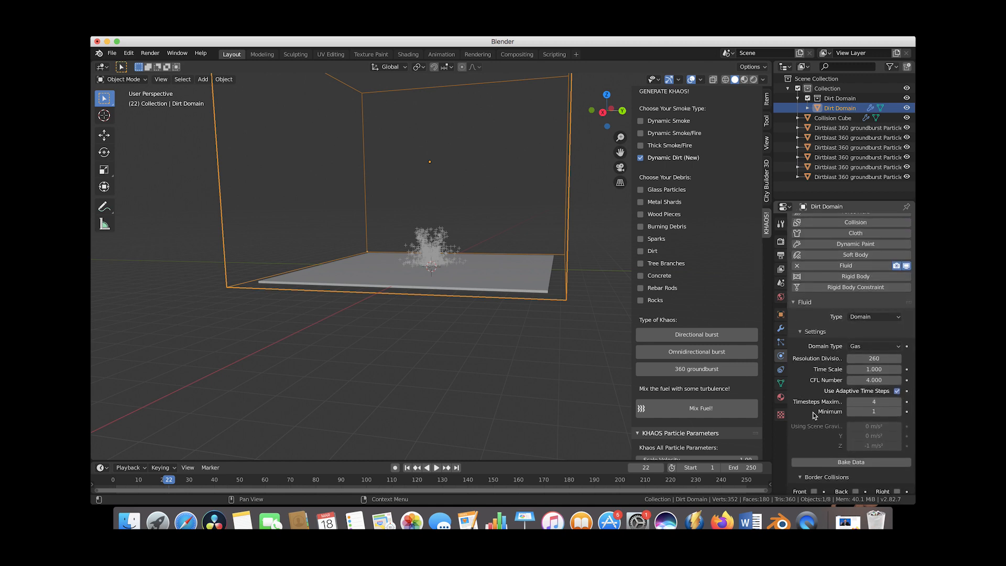
# Set the Dirt Domain's cache end frame to 128.
pyautogui.scroll(-12, 813, 416)
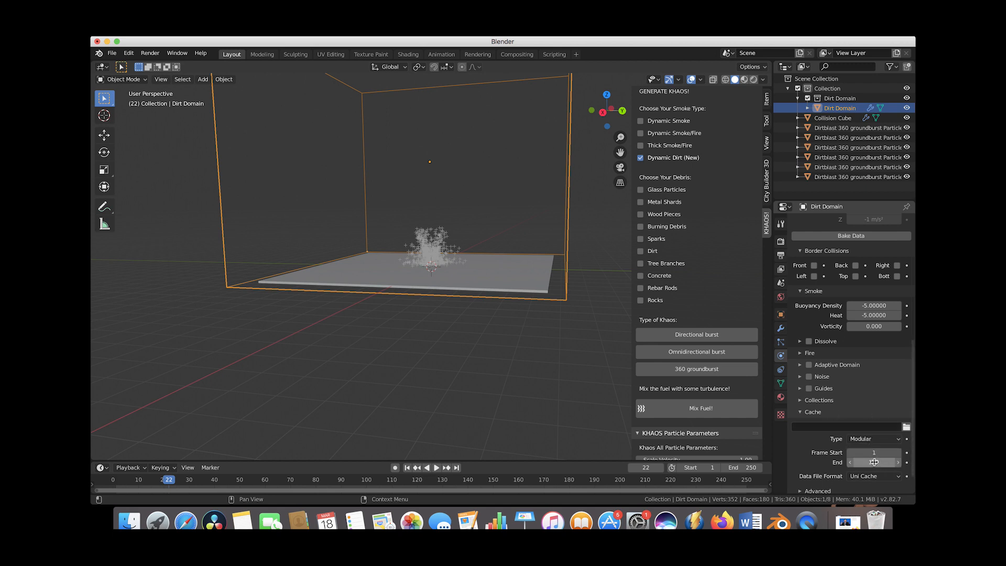
pyautogui.click(874, 461)
pyautogui.write('100')
pyautogui.press('Return')
pyautogui.click(874, 462)
pyautogui.write('128')
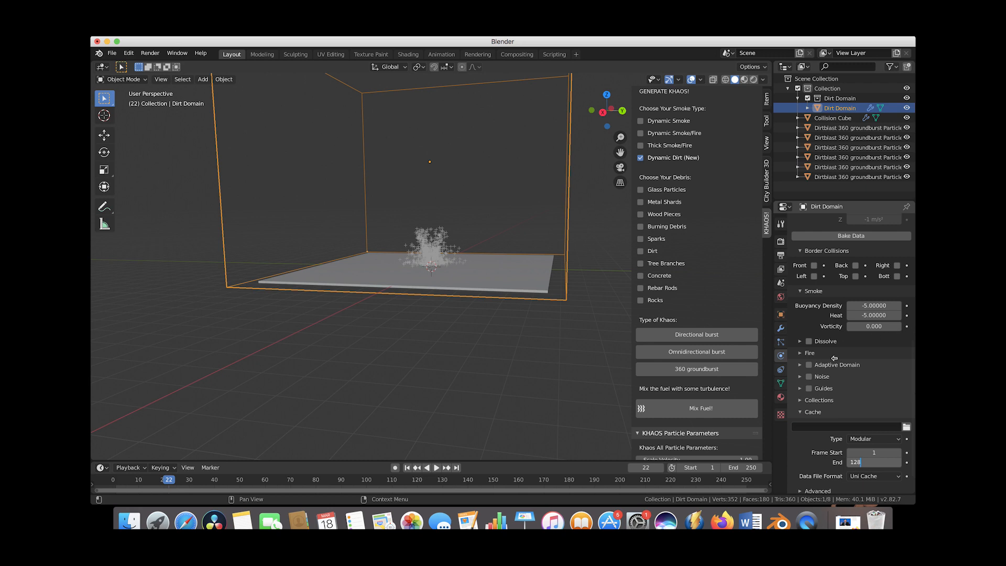
pyautogui.press('Return')
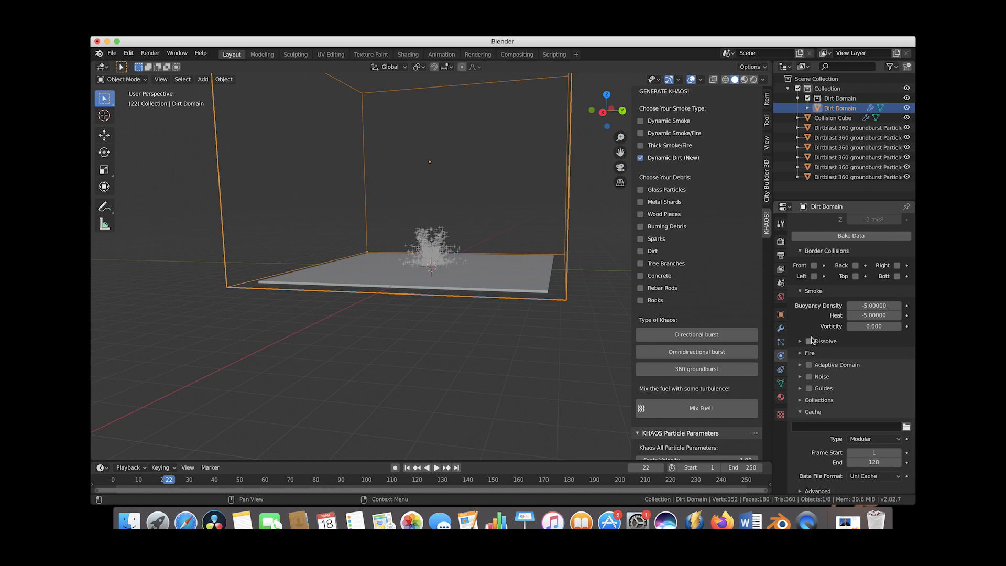
# Enable smoke Dissolve on the Dirt Domain and set its dissolve time to 200.
pyautogui.click(804, 341)
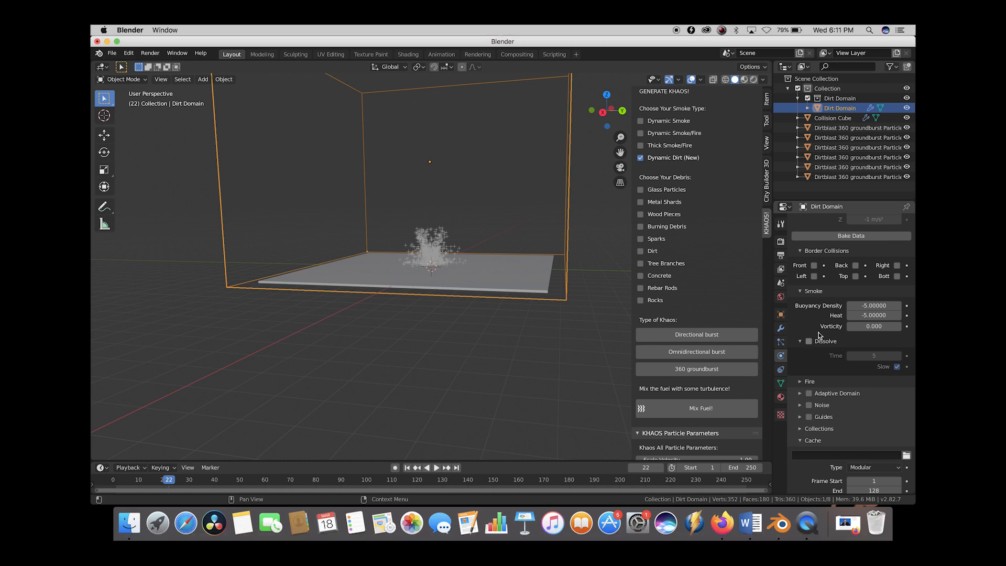
pyautogui.click(818, 339)
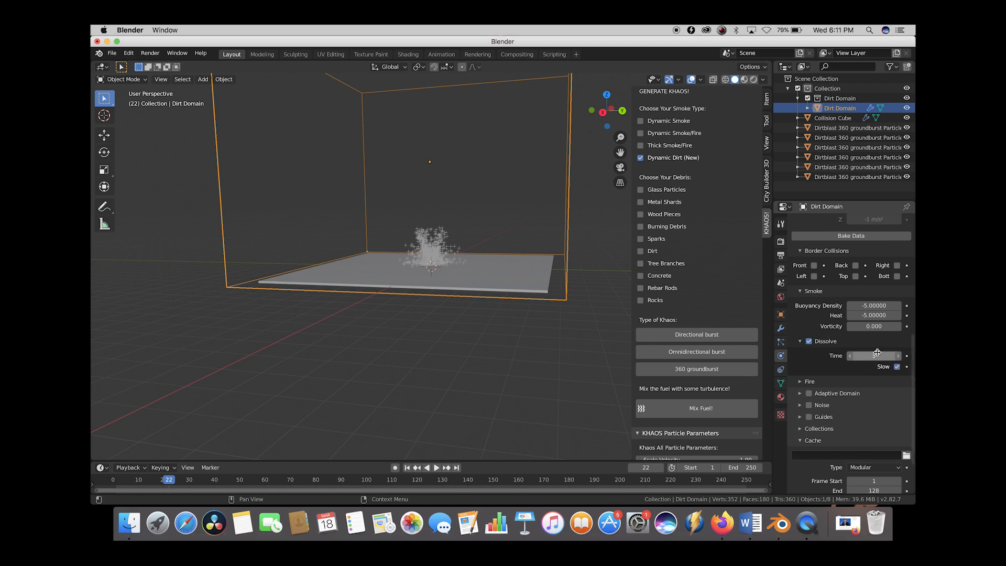
pyautogui.scroll(-2, 851, 395)
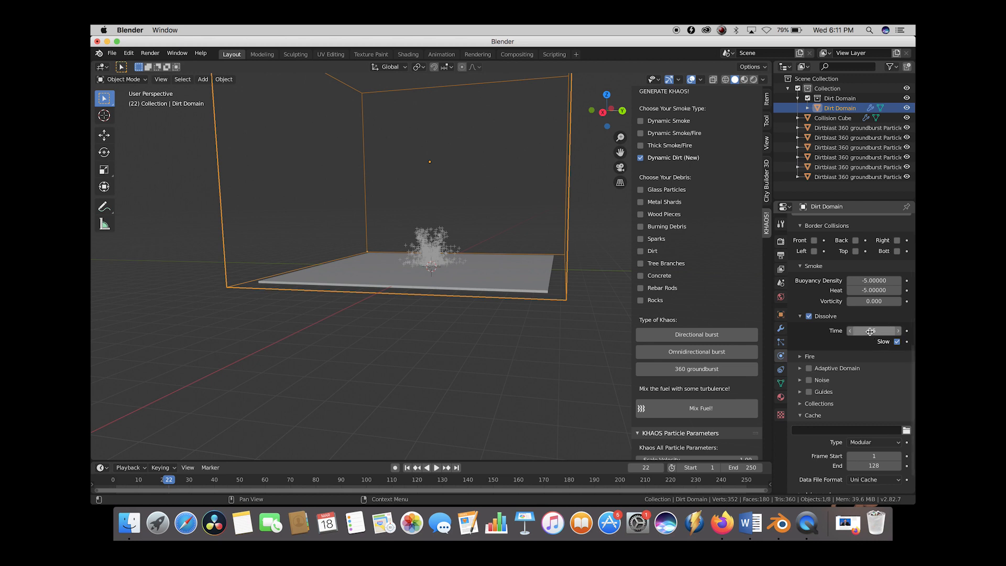
pyautogui.click(869, 331)
pyautogui.write('200')
pyautogui.press('Return')
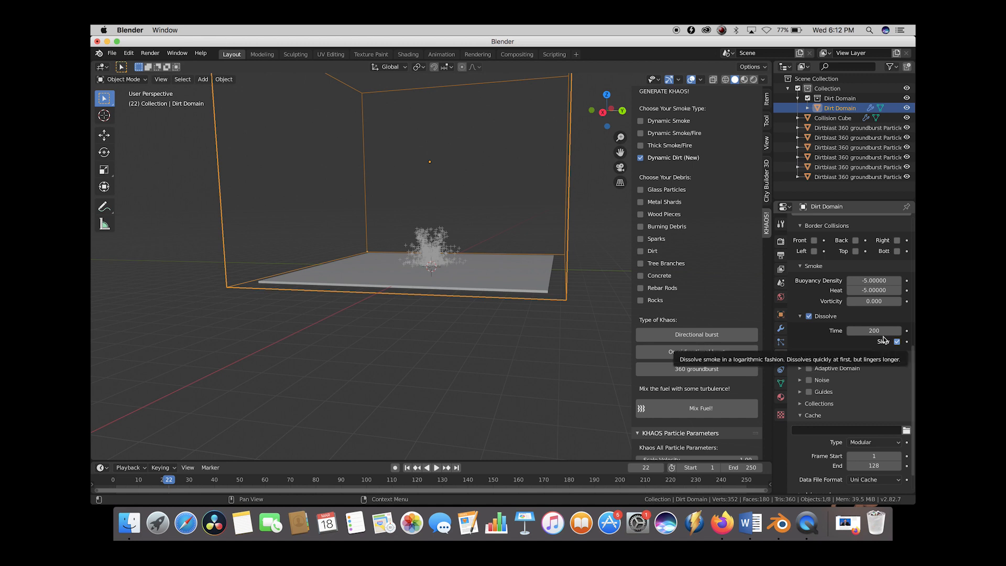
pyautogui.scroll(-2, 853, 356)
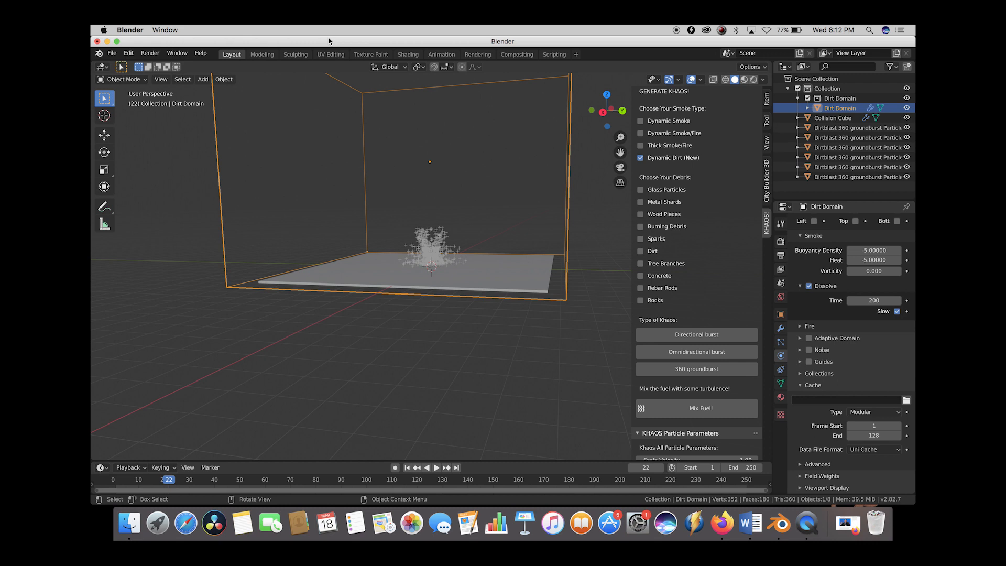
# Start saving the project and create a folder named "dirt explosion tutorial" on the Desktop.
pyautogui.click(112, 53)
pyautogui.click(131, 129)
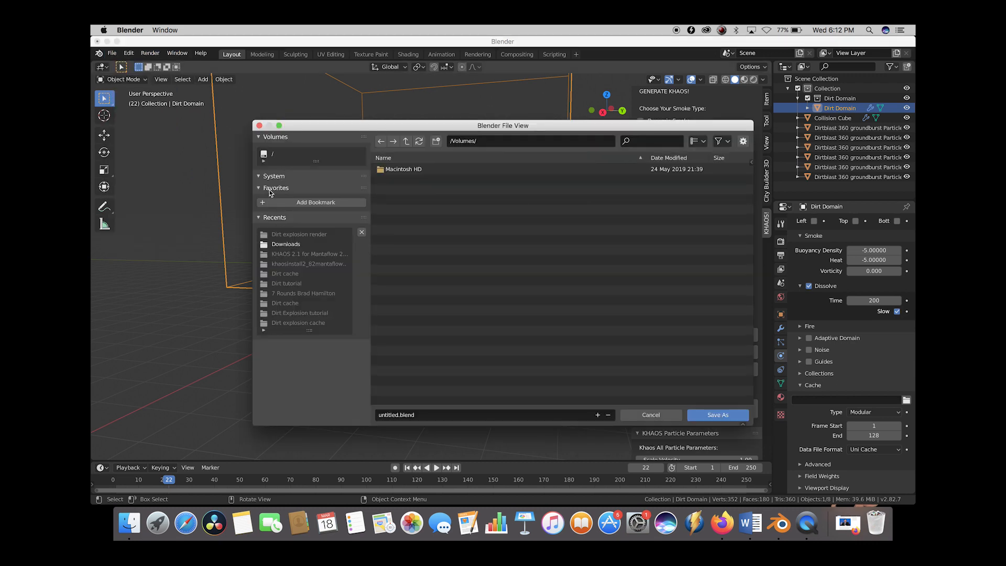
pyautogui.click(272, 154)
pyautogui.click(395, 201)
pyautogui.click(397, 180)
pyautogui.click(401, 261)
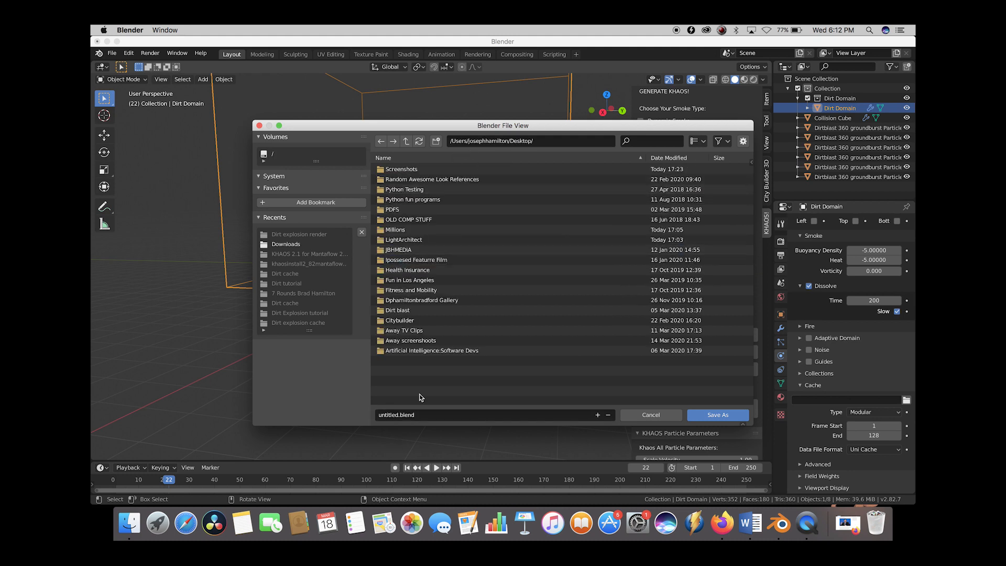
pyautogui.click(436, 140)
pyautogui.write('dirt explosion tutorial')
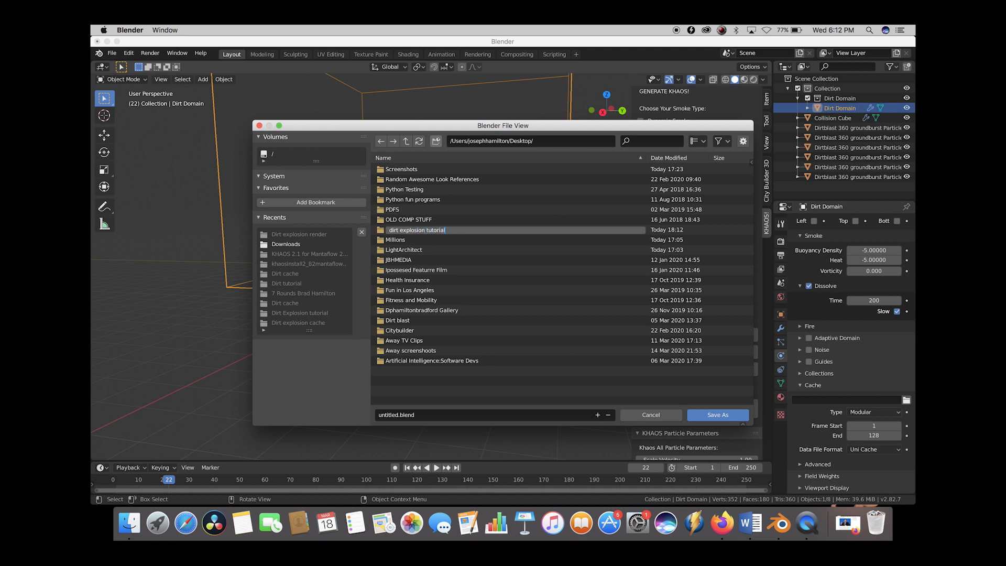
pyautogui.press('Return')
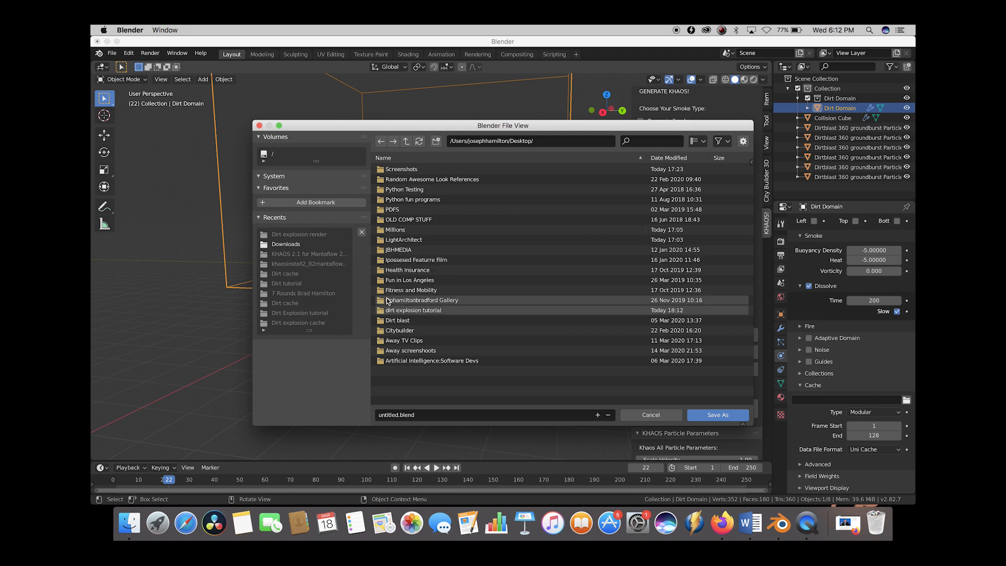
# Save the project as "dirtexplosion tutorial" inside the new "dirt explosion tutorial" folder.
pyautogui.doubleClick(387, 312)
pyautogui.click(396, 415)
pyautogui.write('dirtexplosion tutorial')
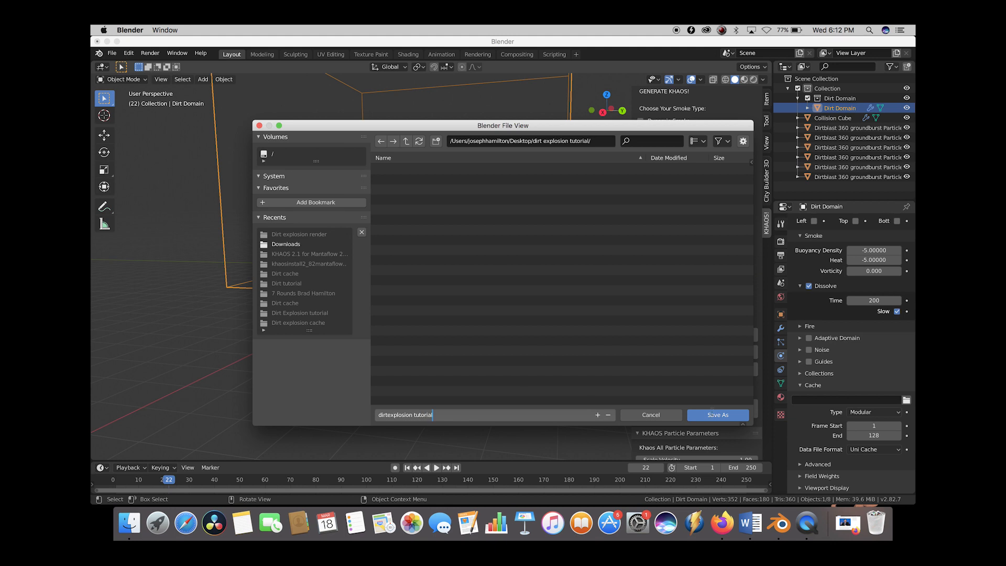
pyautogui.click(711, 413)
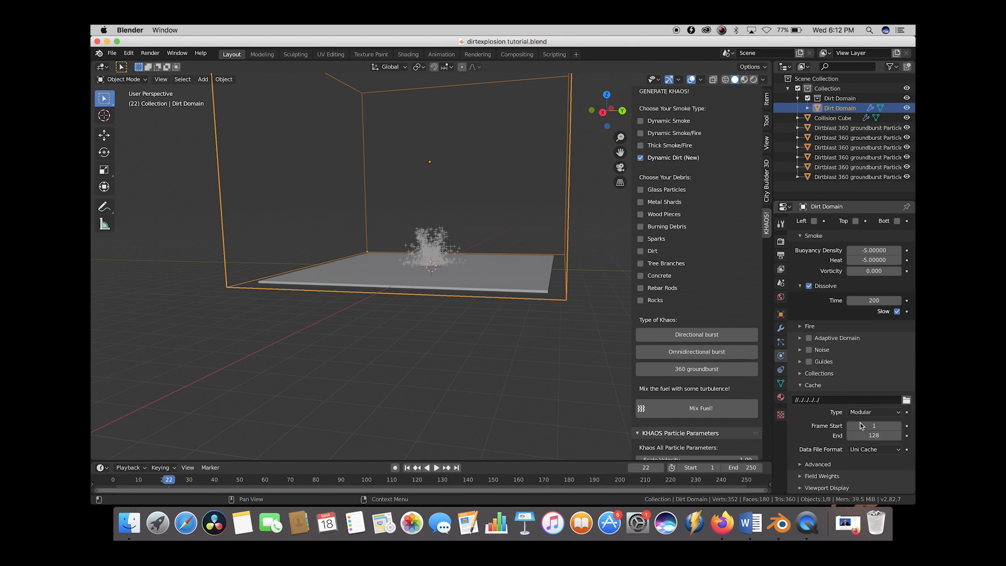
# Create a "dirtcache" folder inside the "dirt explosion tutorial" folder and assign it as the Dirt Domain's cache directory.
pyautogui.click(906, 400)
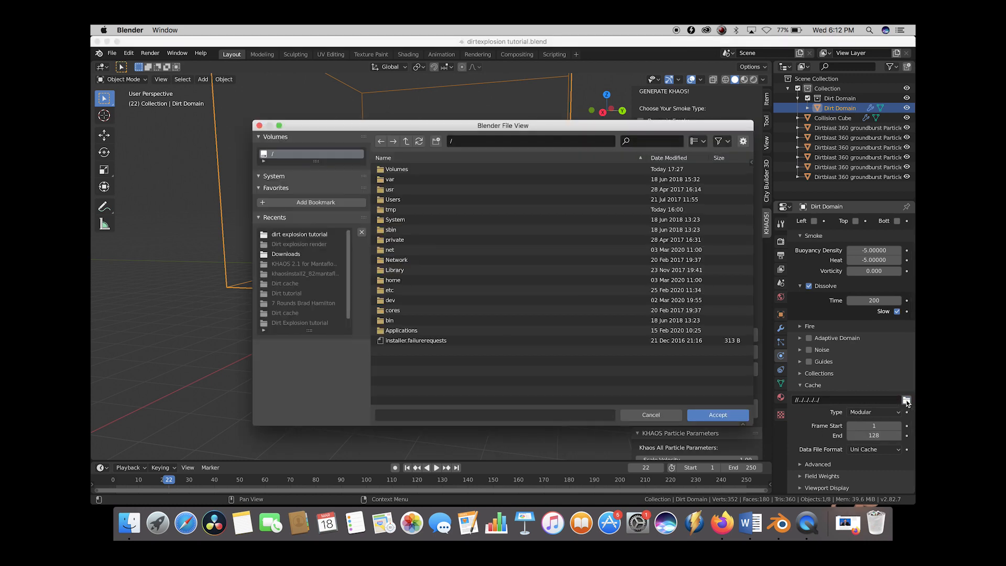
pyautogui.click(293, 235)
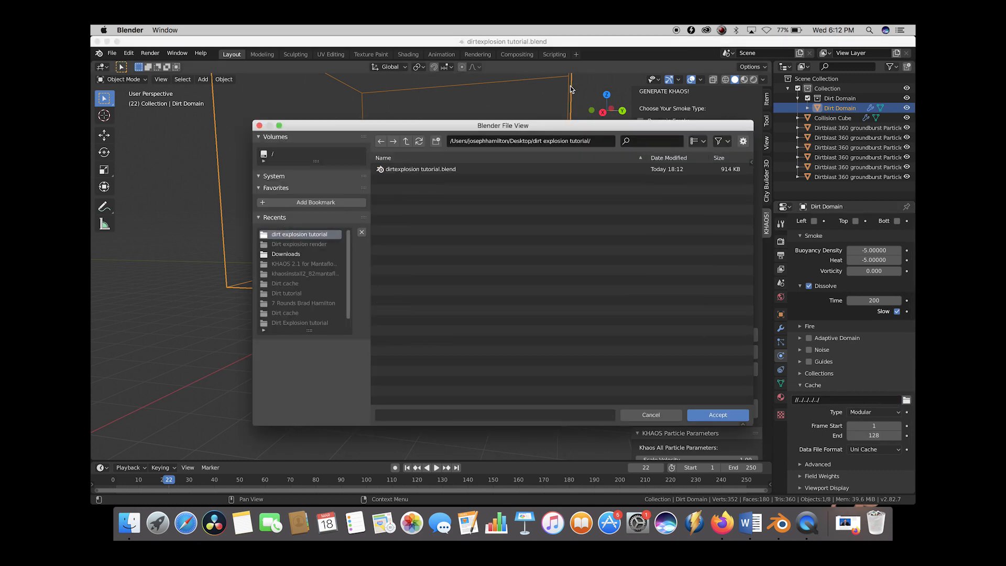
pyautogui.click(436, 141)
pyautogui.write('dirtcache')
pyautogui.press('Return')
pyautogui.doubleClick(401, 170)
pyautogui.click(716, 416)
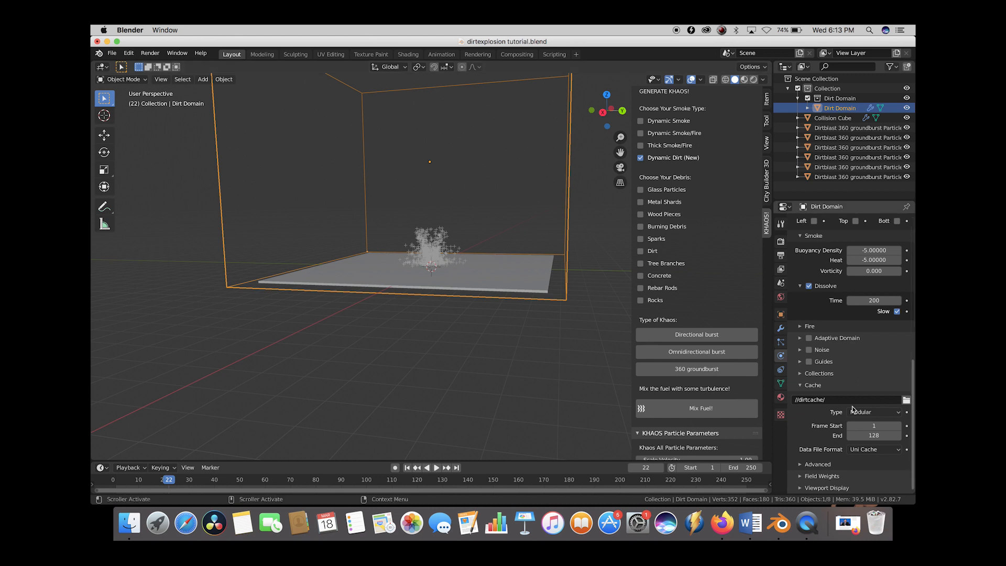
# Bake the Dirt Domain's fluid simulation data.
pyautogui.scroll(10, 837, 341)
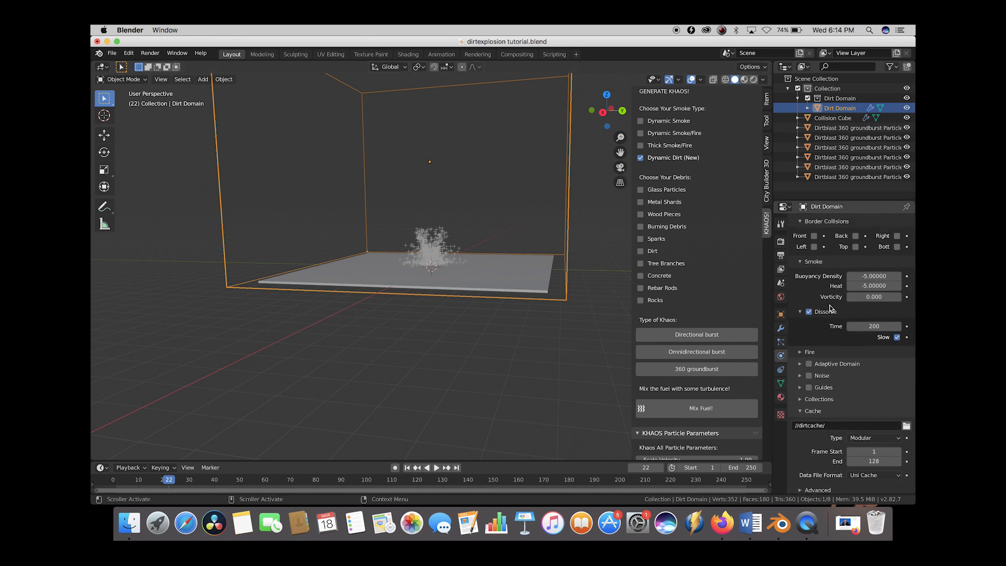
pyautogui.scroll(1, 841, 265)
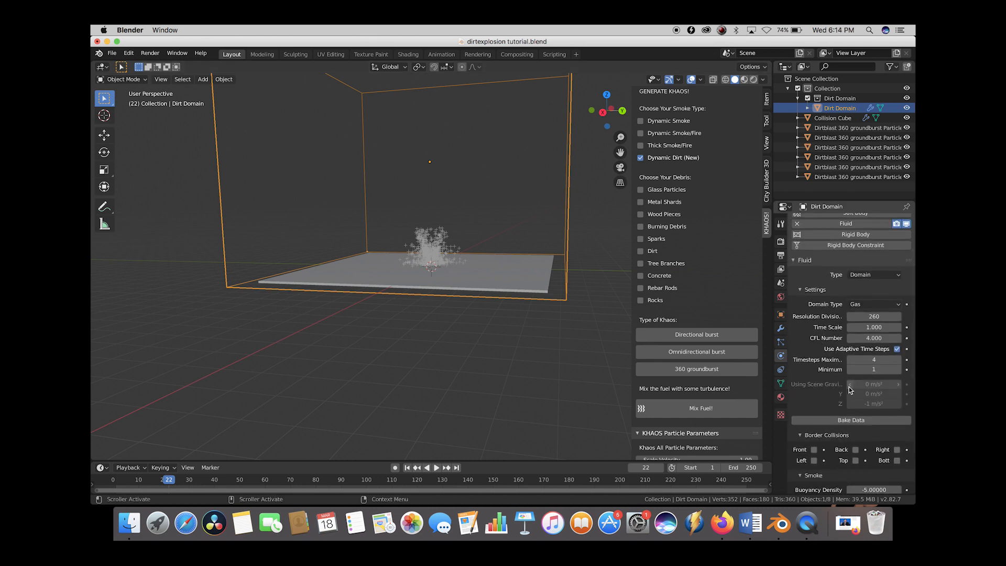
pyautogui.click(851, 420)
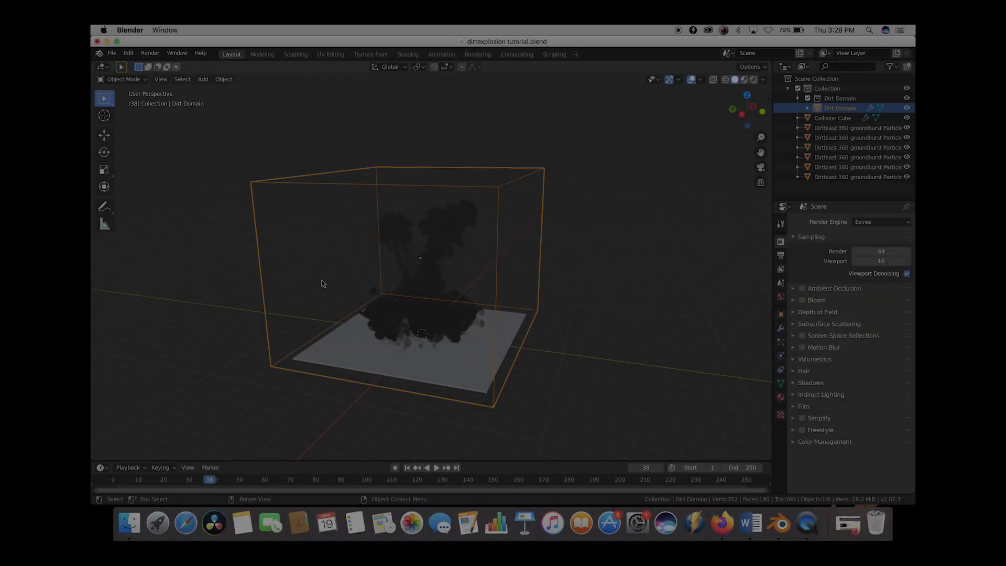
# Examine the shape of the baked dirt smoke at frame 38 from several sides of the domain.
pyautogui.hscroll(10, 249, 282)
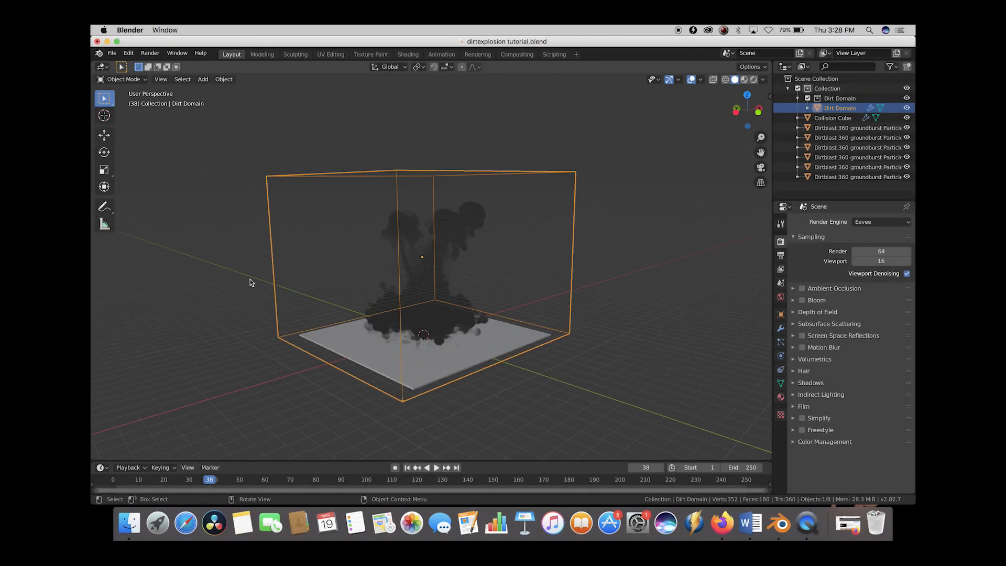
pyautogui.hscroll(10, 250, 283)
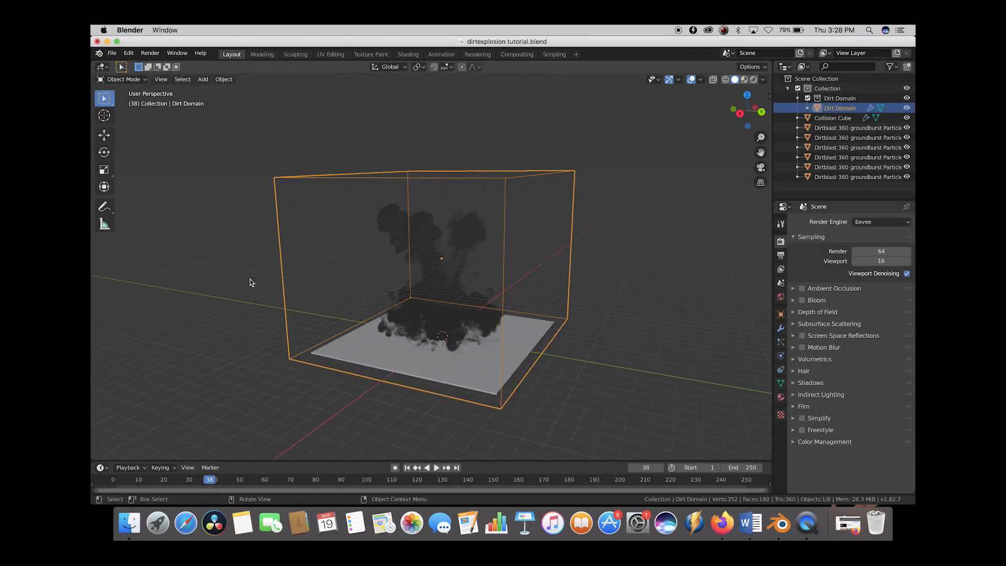
pyautogui.hscroll(10, 250, 281)
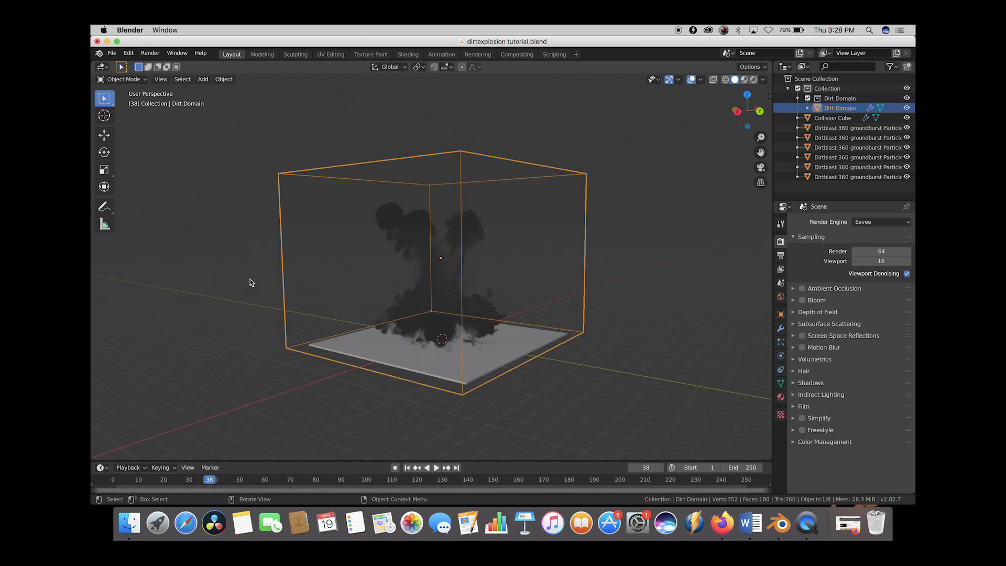
pyautogui.hscroll(3, 453, 314)
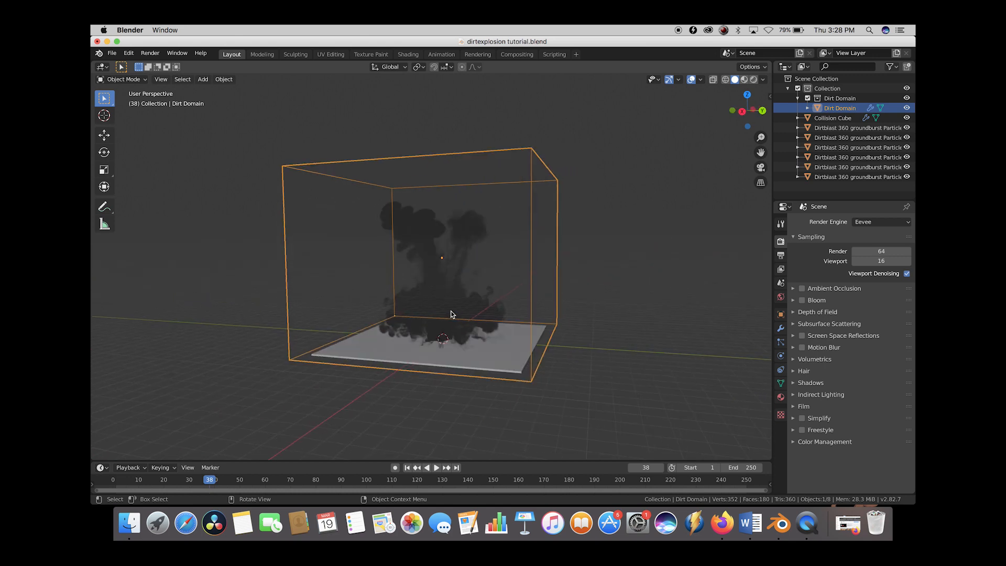
pyautogui.hscroll(10, 453, 314)
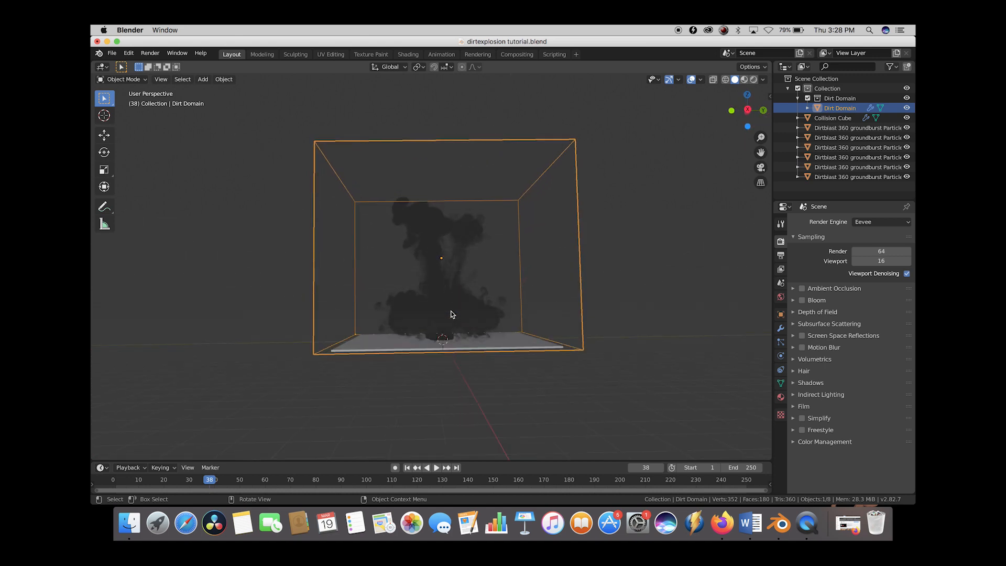
pyautogui.scroll(5, 453, 314)
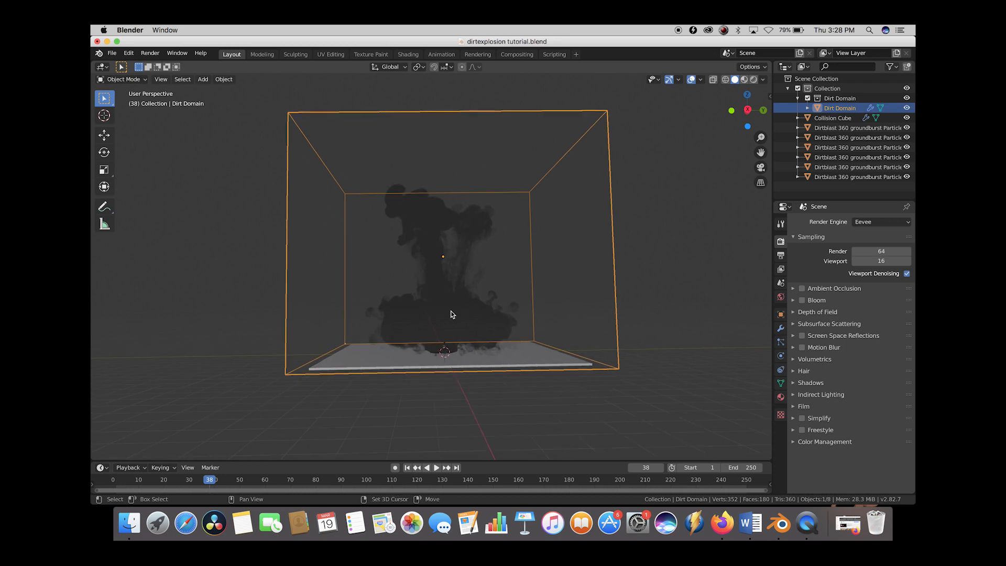
pyautogui.scroll(-2, 453, 314)
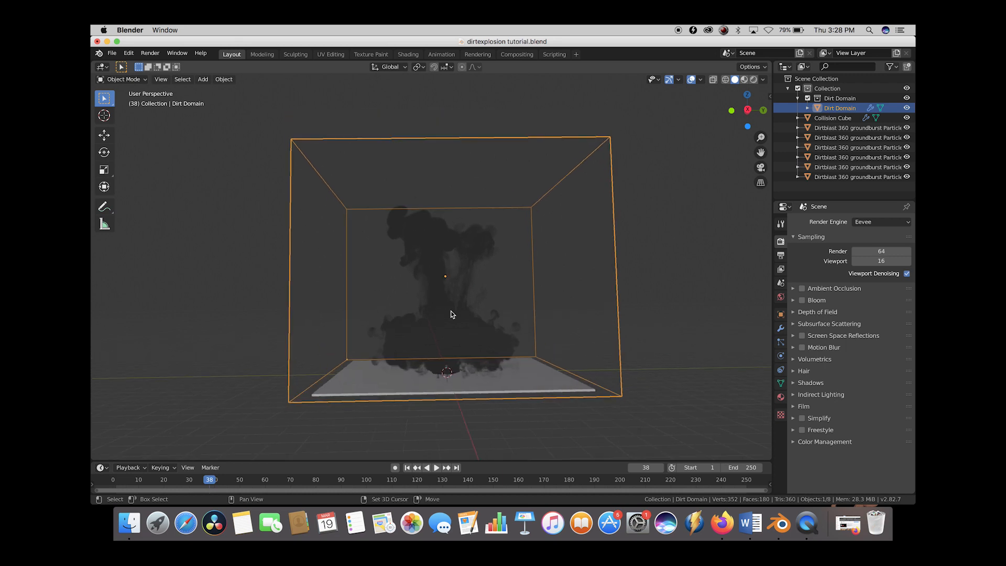
# Set the output resolution percentage to 65%.
pyautogui.click(780, 255)
pyautogui.click(878, 254)
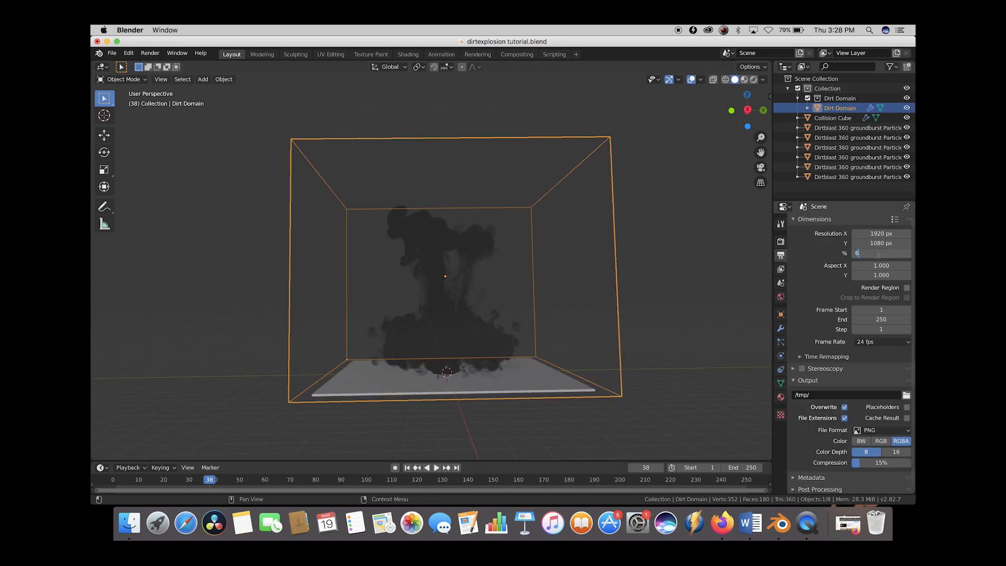
pyautogui.write('65')
pyautogui.press('Return')
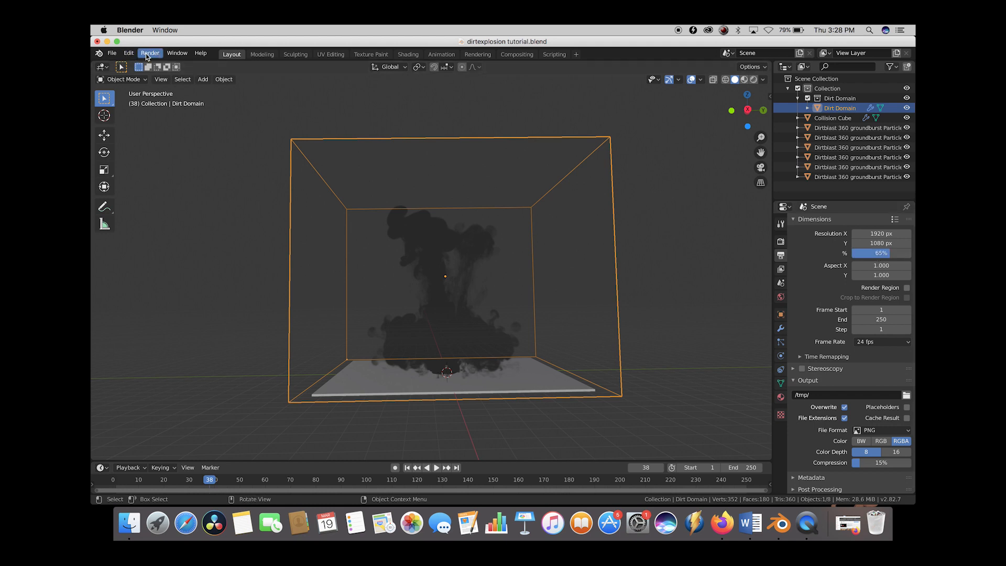
# Render the explosion as a viewport animation from the front-facing perspective view.
pyautogui.click(161, 79)
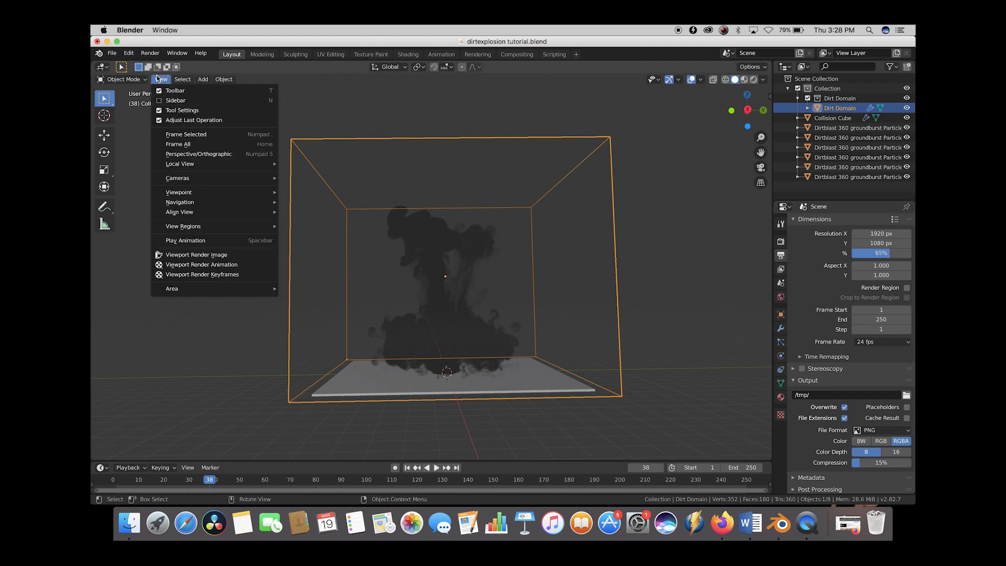
pyautogui.click(219, 265)
pyautogui.moveTo(293, 163); pyautogui.dragTo(495, 176)
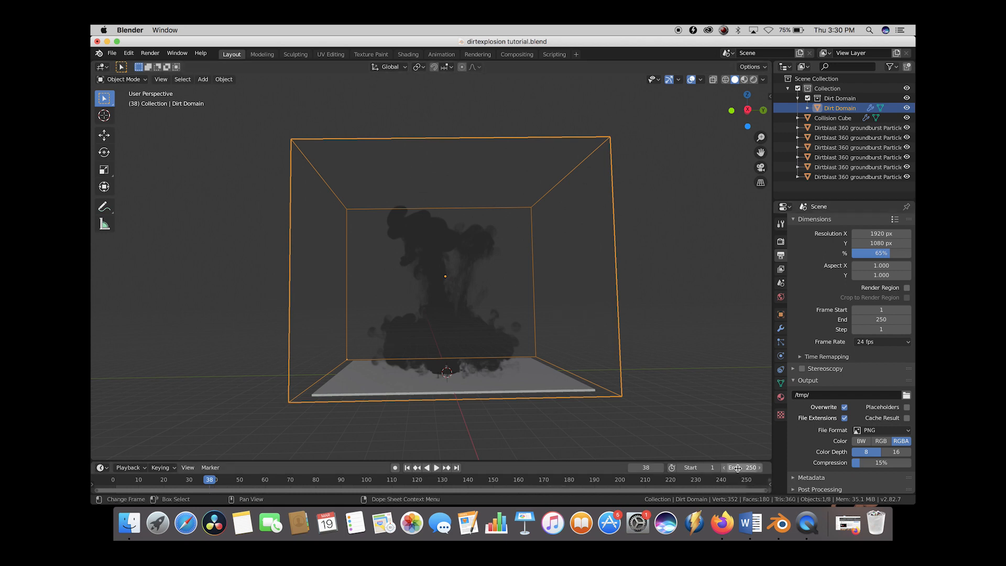
# Check the Dirt Domain's cache end frame and set the scene's end frame to match it at 128.
pyautogui.scroll(-1, 816, 391)
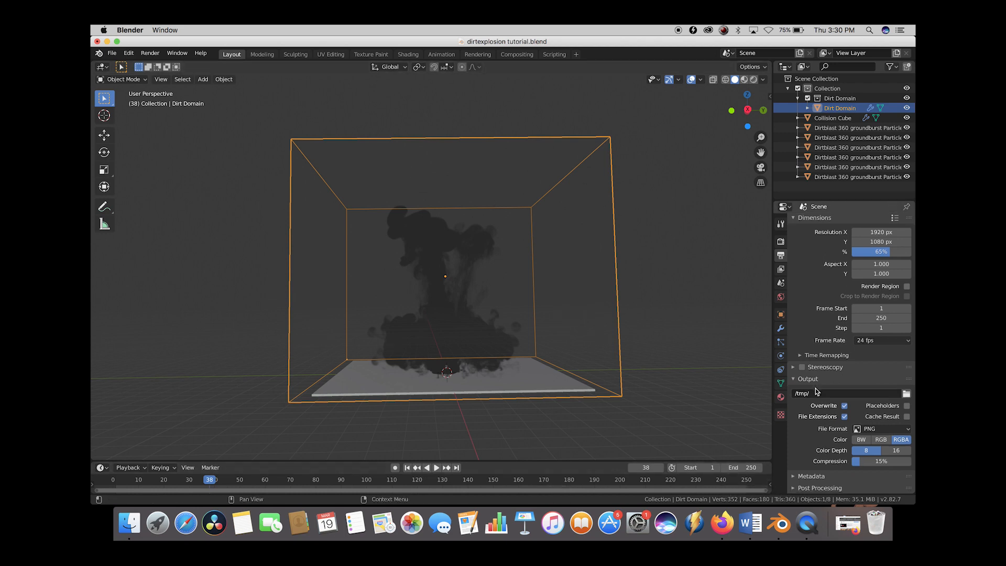
pyautogui.click(780, 355)
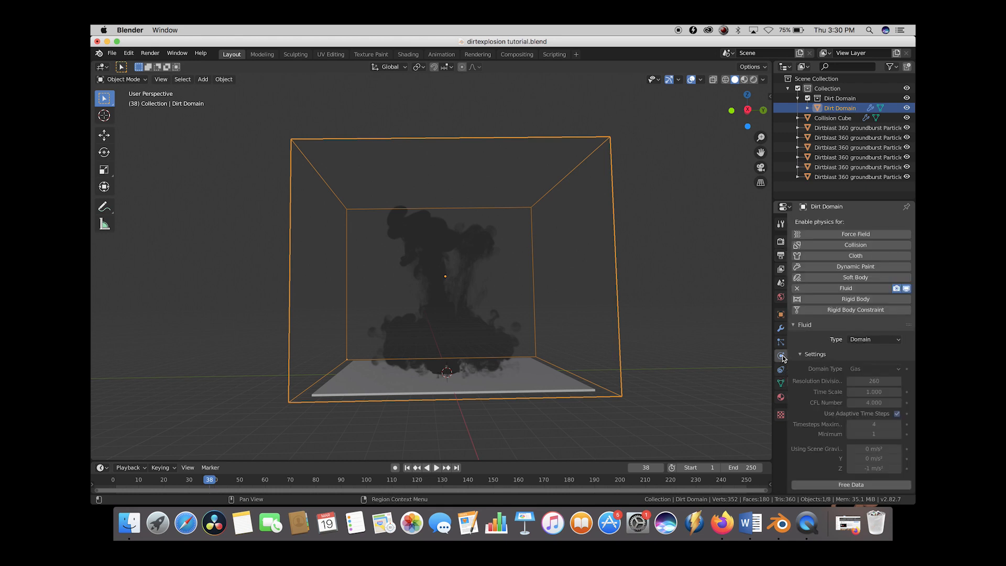
pyautogui.scroll(-15, 856, 386)
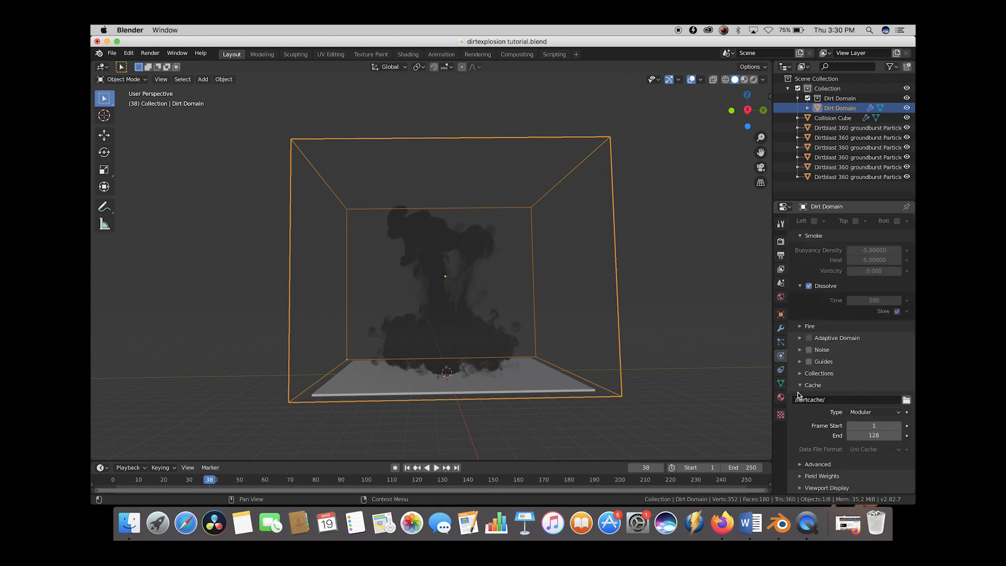
pyautogui.doubleClick(743, 467)
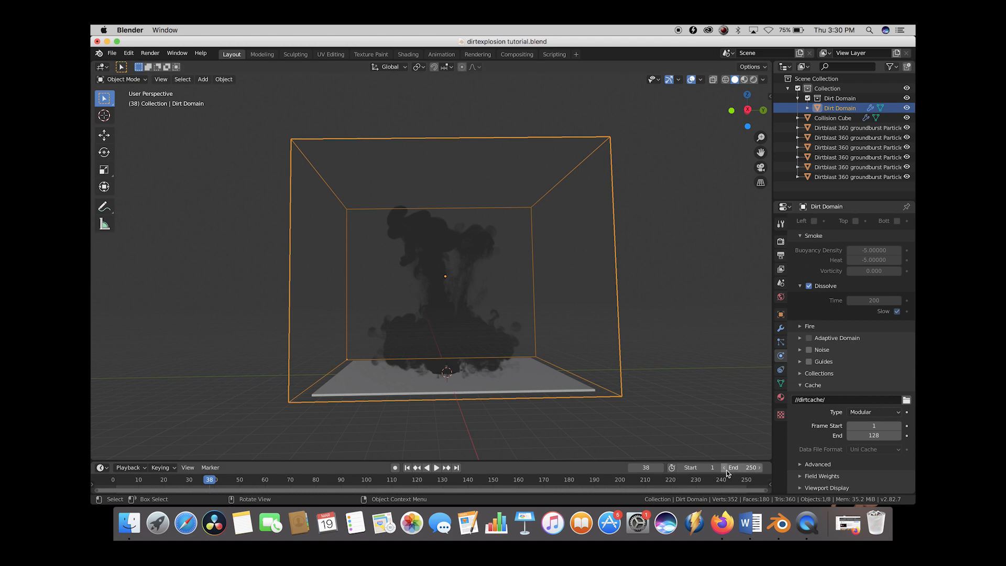
pyautogui.write('128')
pyautogui.press('Return')
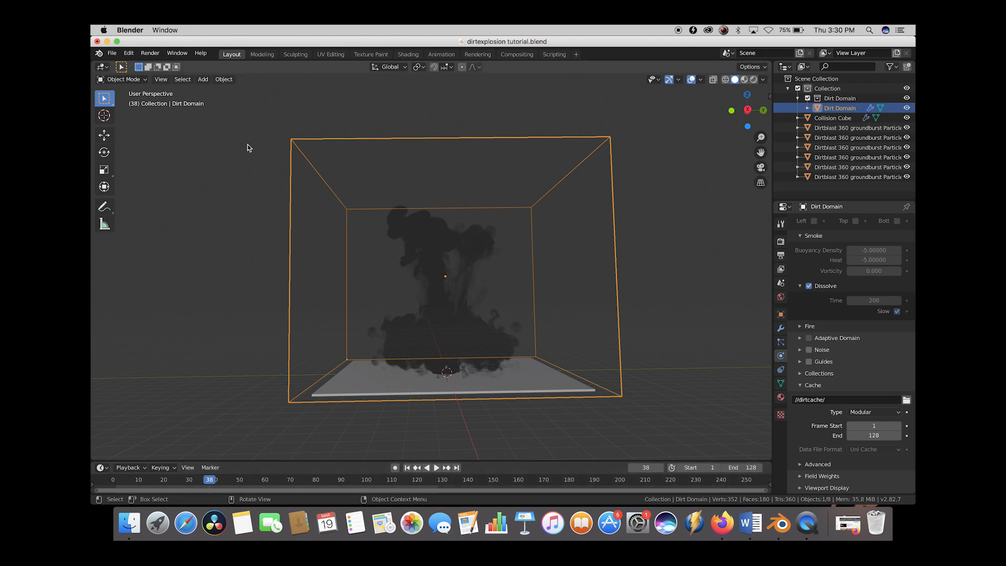
# Play back the rendered viewport animation of the explosion and close the player window.
pyautogui.click(155, 55)
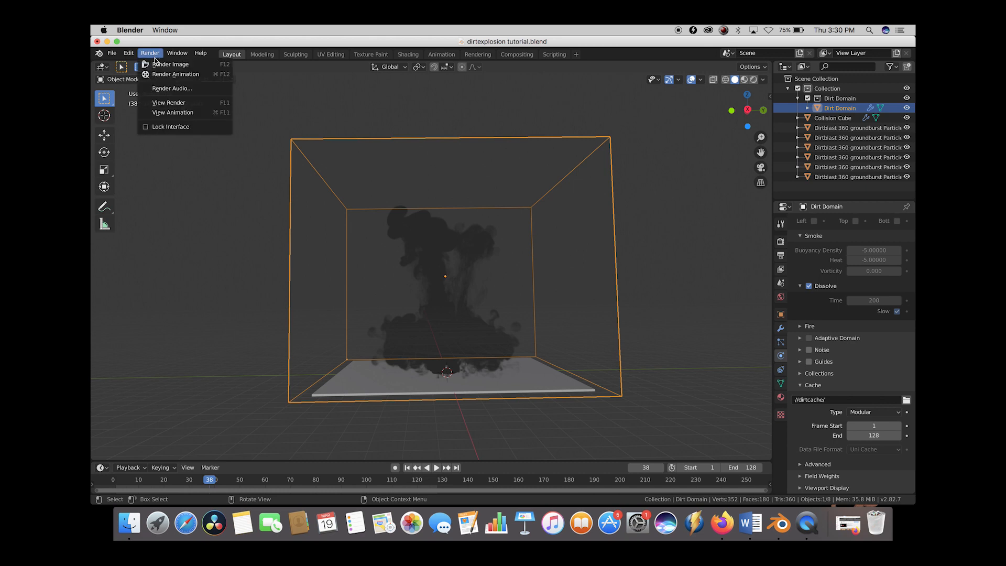
pyautogui.click(173, 112)
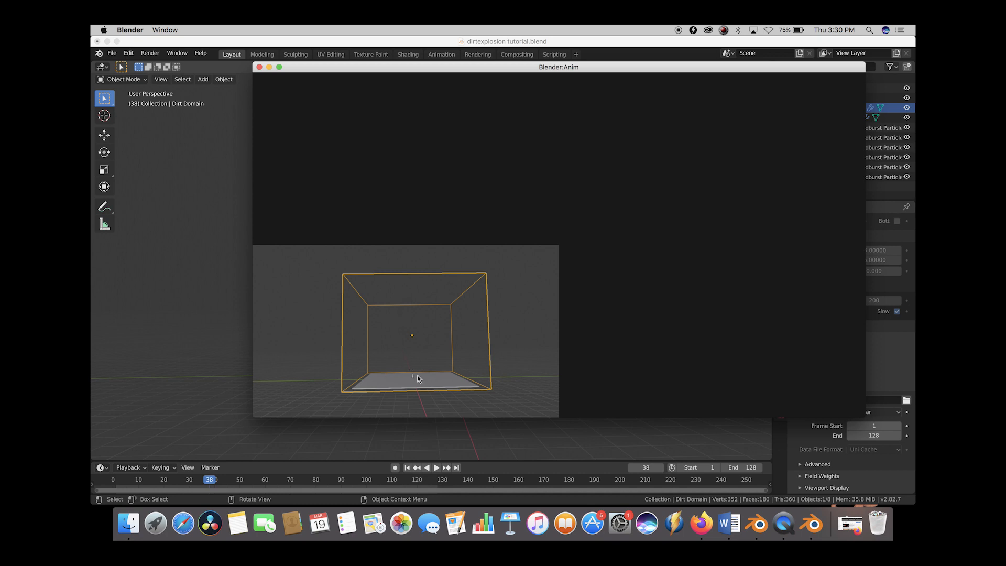
pyautogui.moveTo(428, 374); pyautogui.dragTo(344, 385)
pyautogui.click(259, 66)
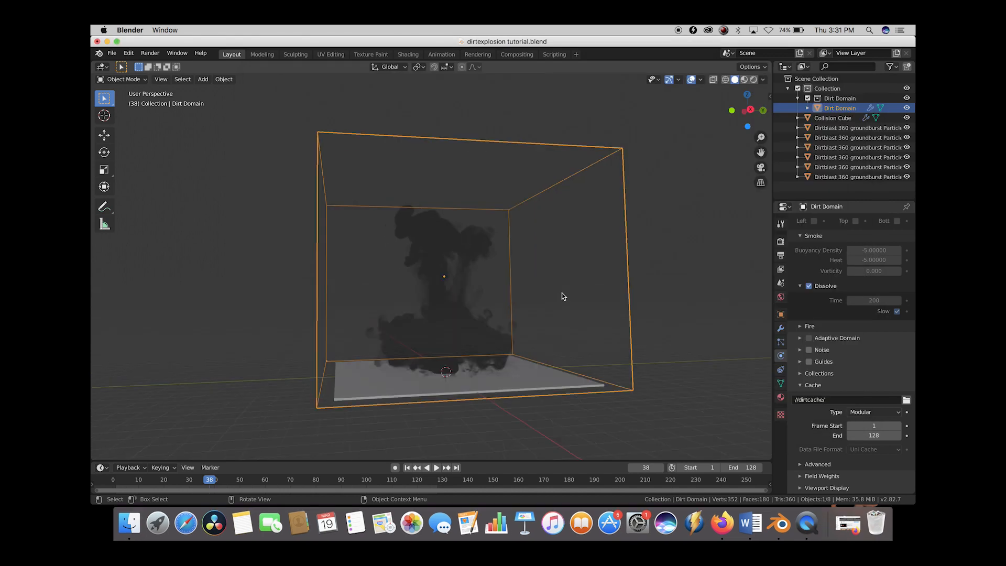
# Switch the viewport to Rendered shading and inspect the smoke from different angles.
pyautogui.hscroll(5, 425, 308)
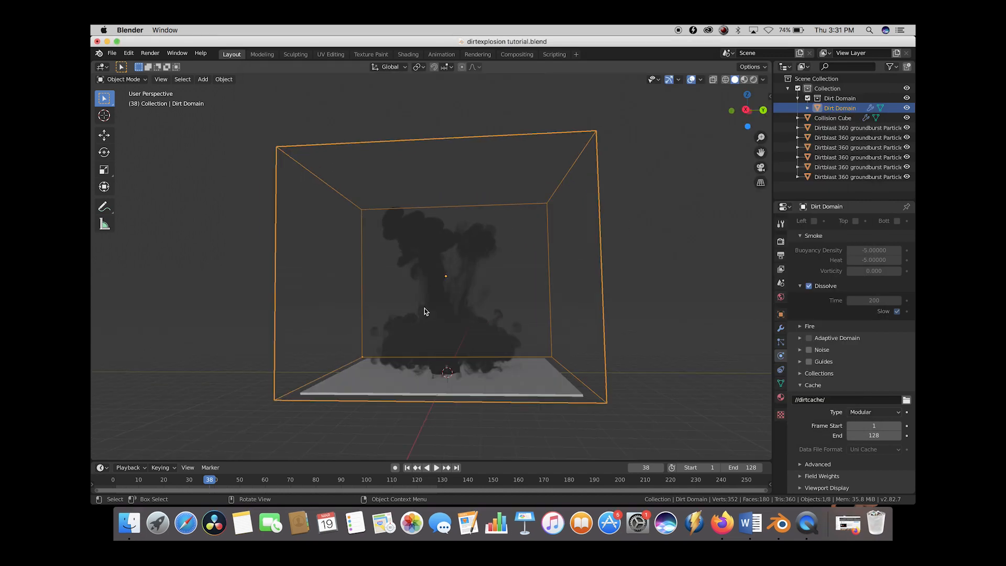
pyautogui.press('z')
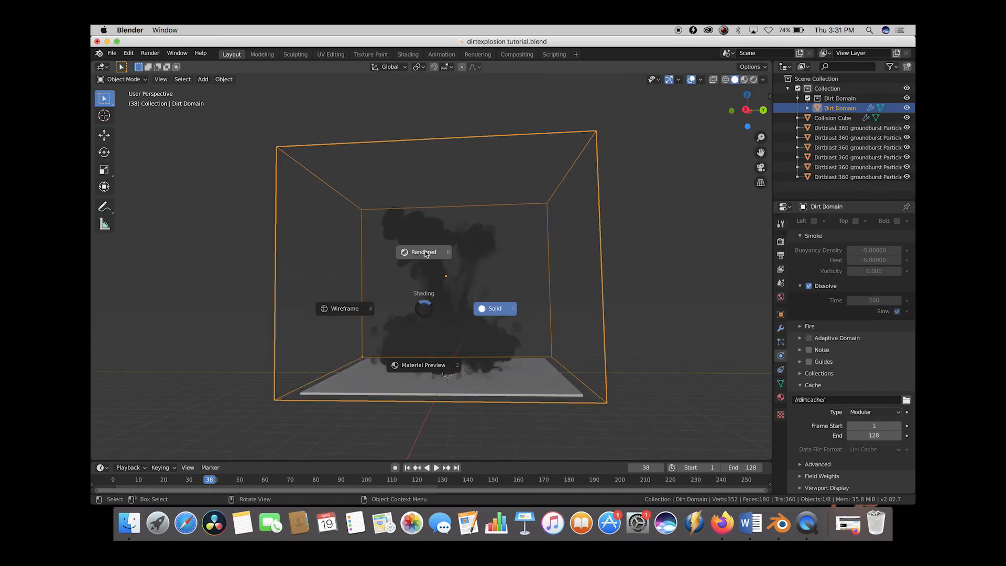
pyautogui.click(425, 250)
pyautogui.hscroll(-5, 425, 251)
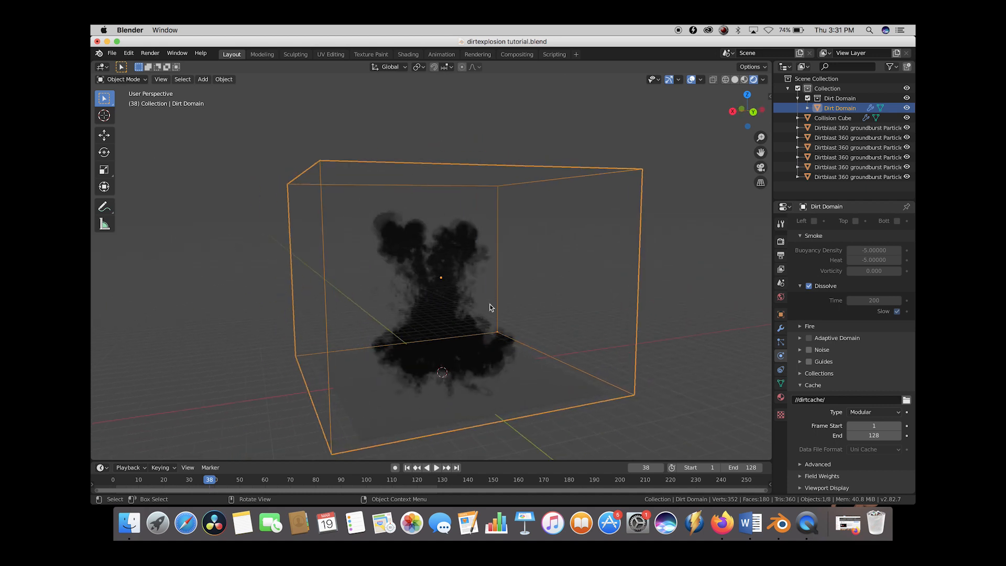
pyautogui.hscroll(5, 530, 329)
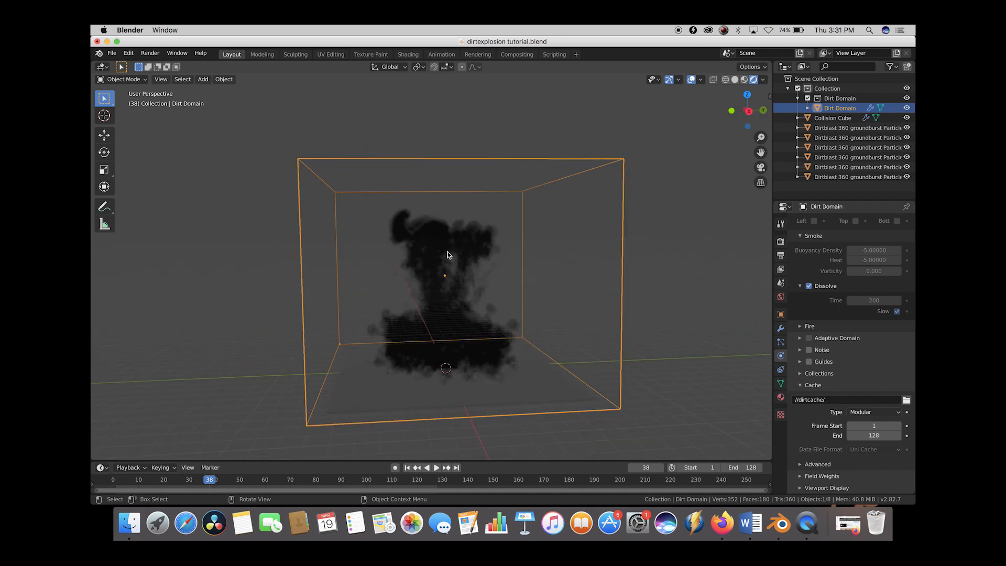
# Change the scene's render engine to Cycles.
pyautogui.click(780, 242)
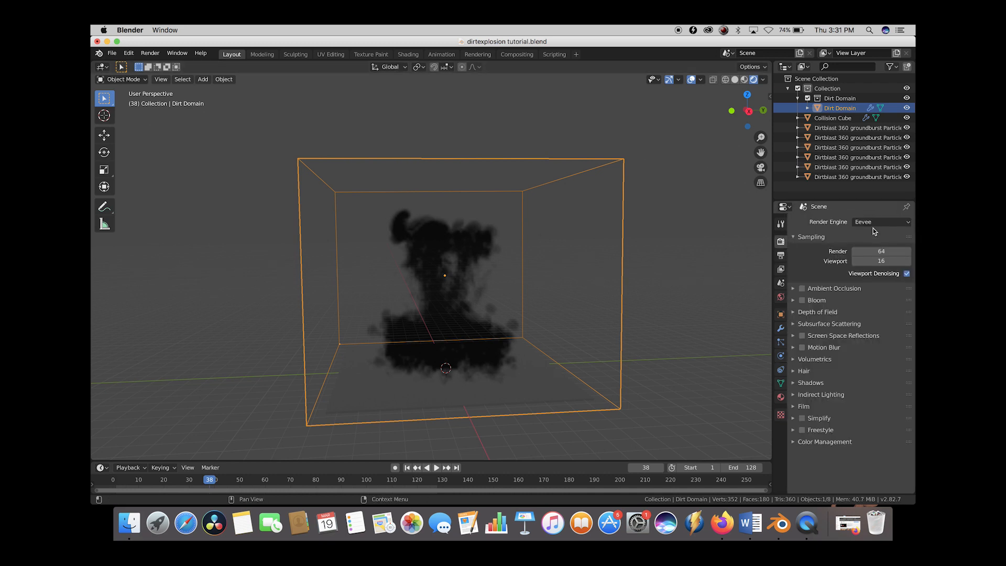
pyautogui.click(880, 223)
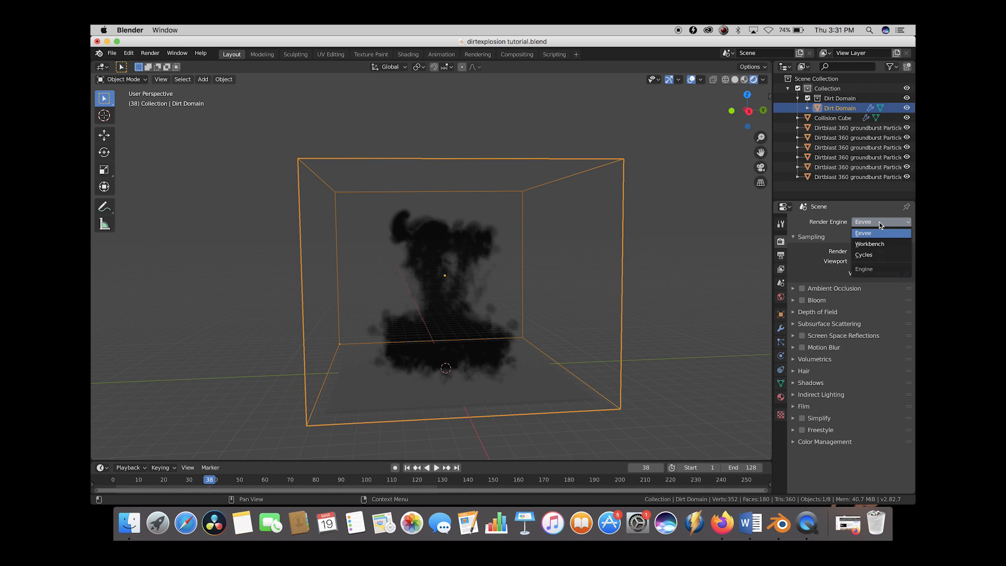
pyautogui.click(863, 255)
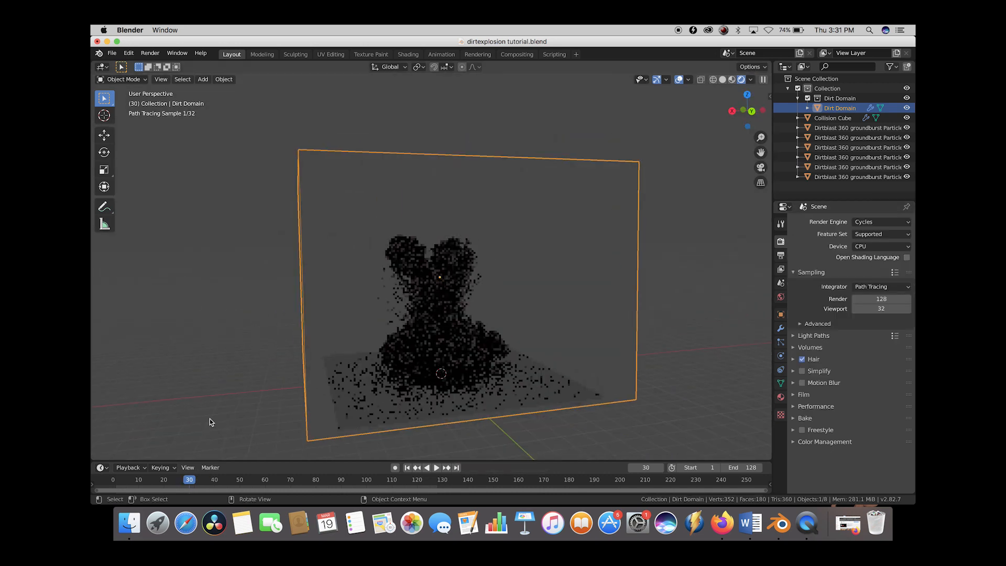
# Inspect the Cycles-rendered dirt explosion at frames 25, 49, 69 and 93.
pyautogui.click(177, 479)
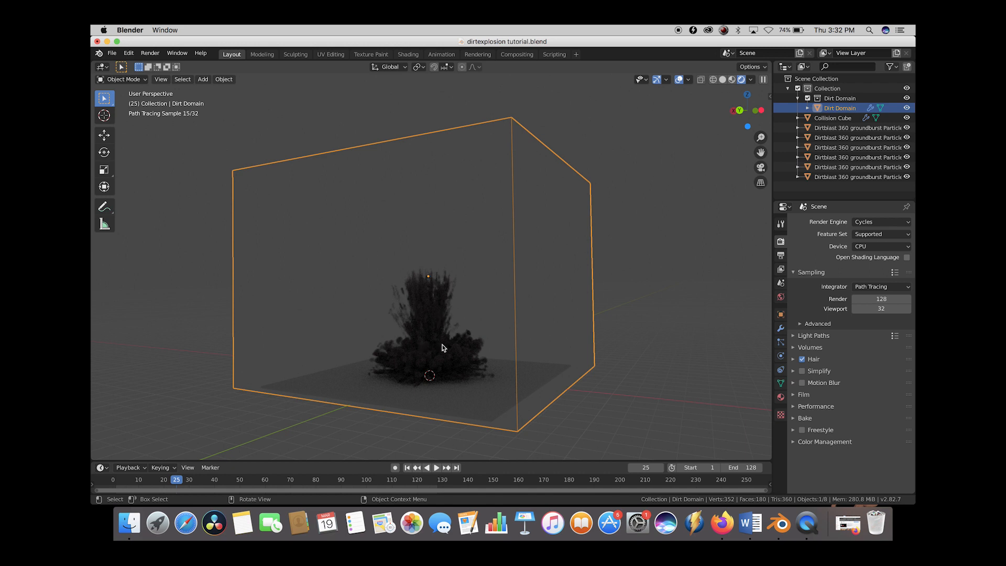
pyautogui.moveTo(510, 288); pyautogui.dragTo(450, 295, button='middle')
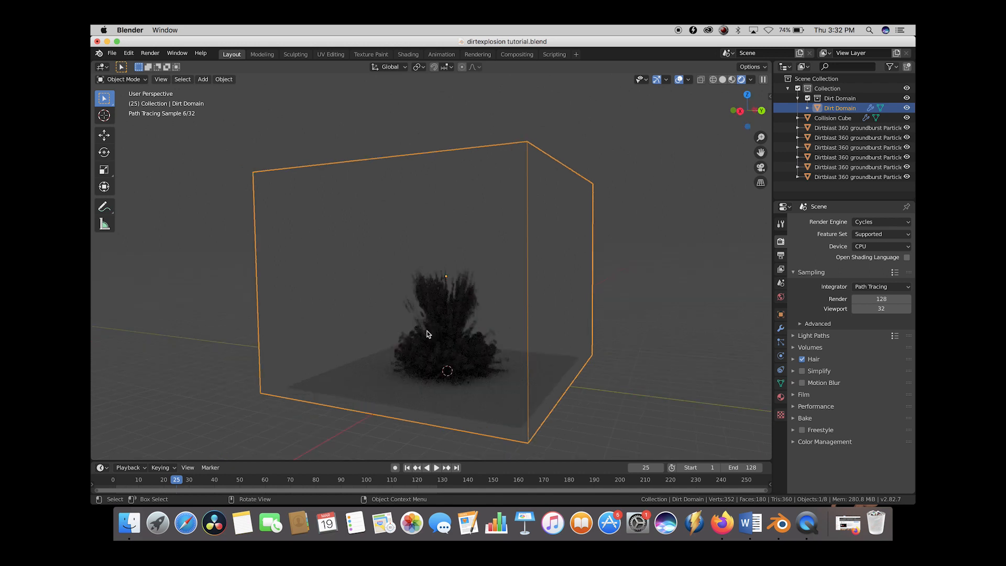
pyautogui.moveTo(451, 344); pyautogui.dragTo(452, 344, button='middle')
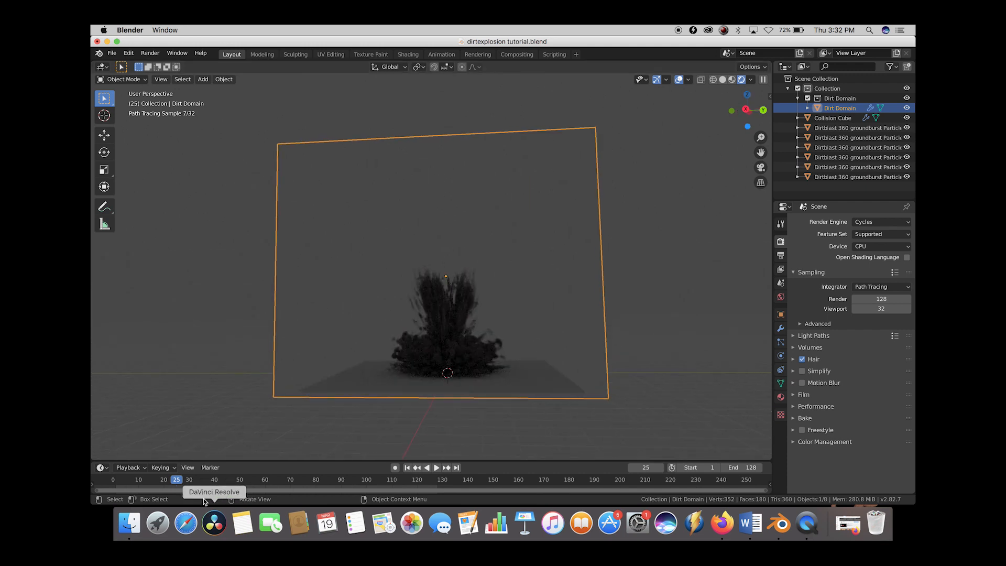
pyautogui.click(239, 480)
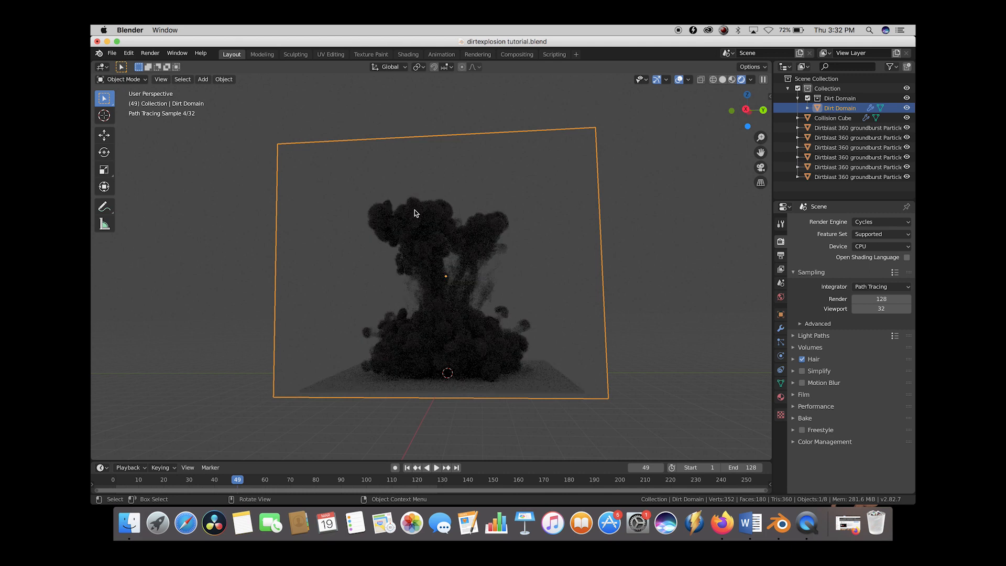
pyautogui.click(289, 481)
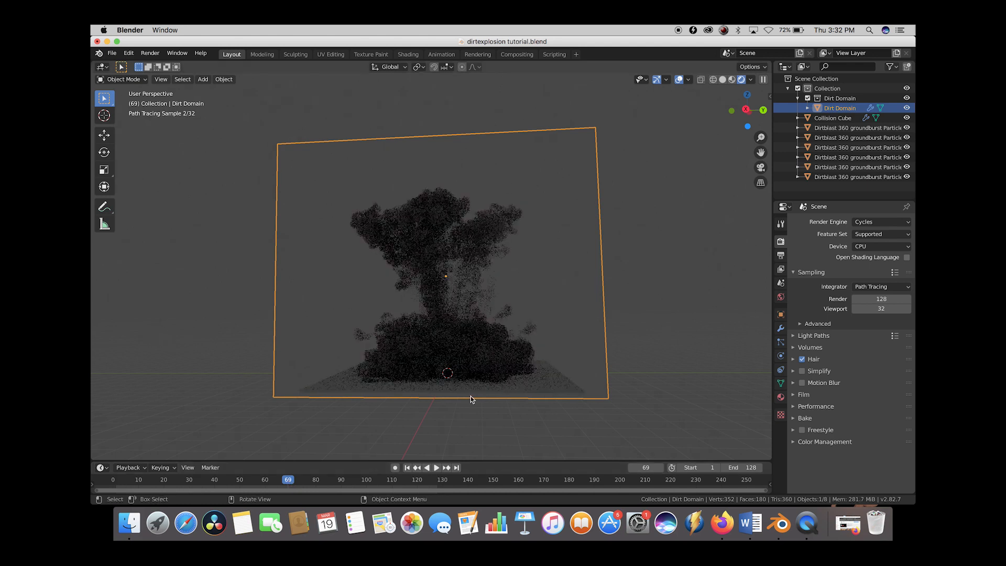
pyautogui.click(350, 482)
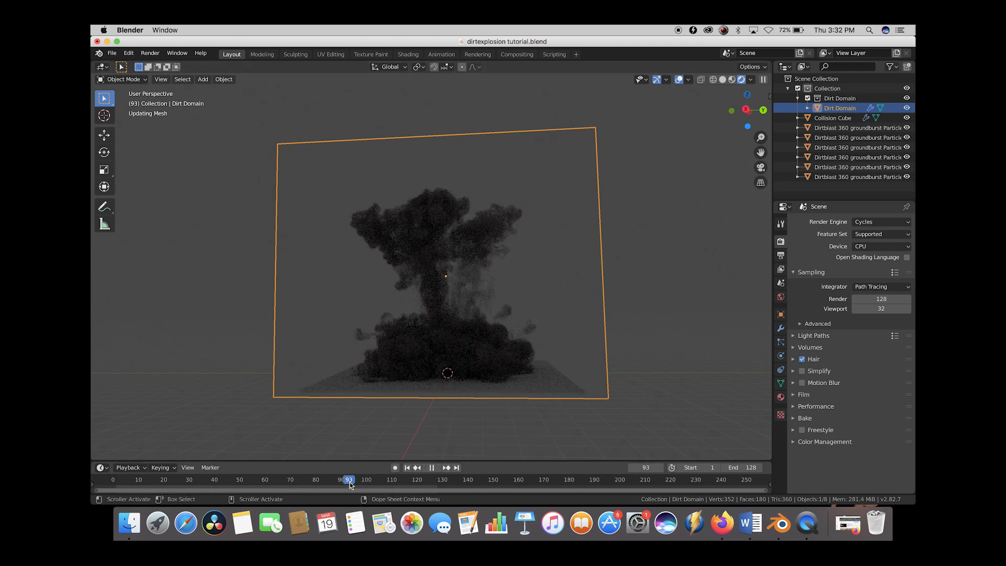
# Return the viewport to Solid shading and scrub through the explosion from frame 25 to frame 140.
pyautogui.press('z')
pyautogui.click(459, 353)
pyautogui.moveTo(330, 256); pyautogui.dragTo(304, 270, button='middle')
pyautogui.moveTo(504, 370); pyautogui.dragTo(523, 366, button='middle')
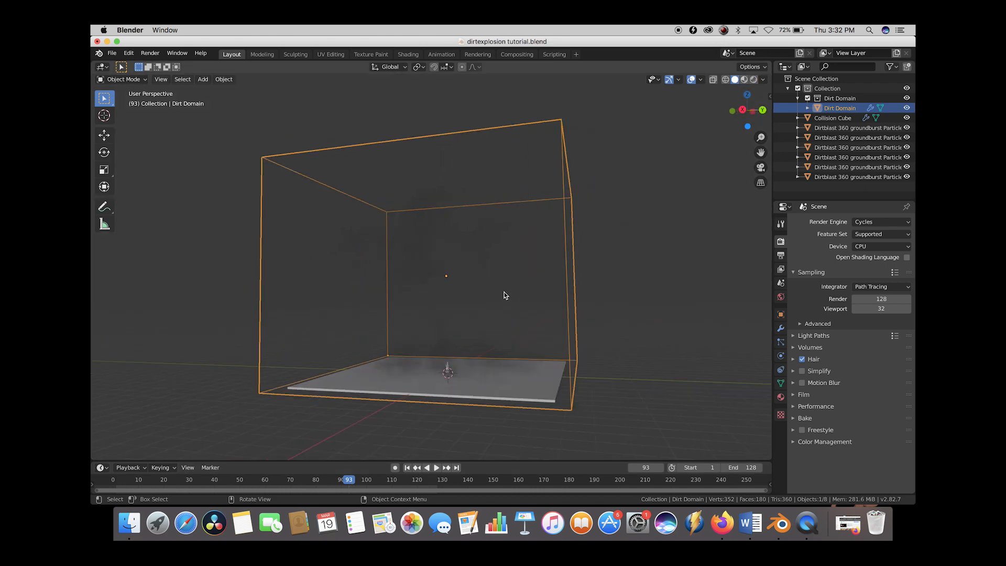
pyautogui.click(176, 479)
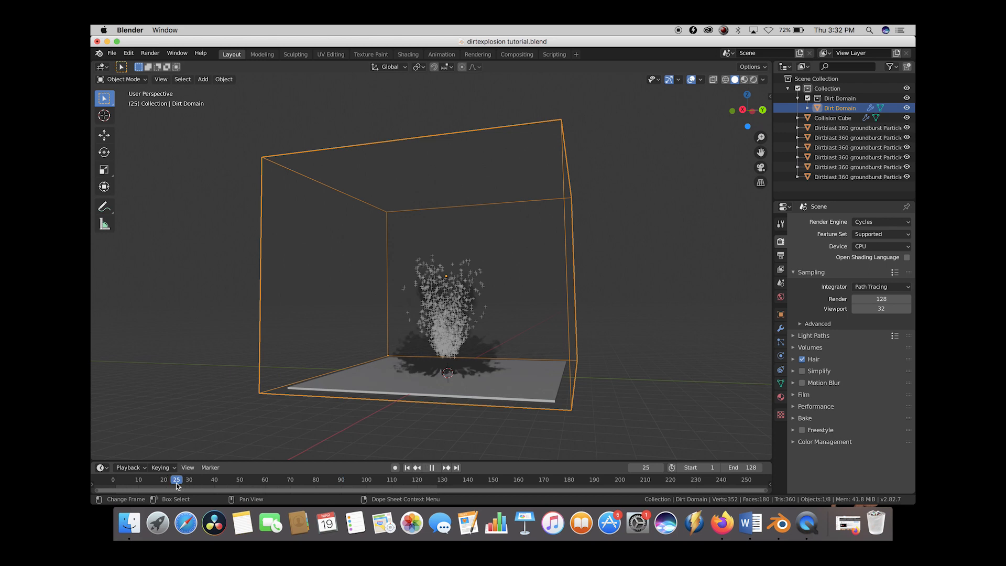
pyautogui.moveTo(156, 476); pyautogui.dragTo(463, 332)
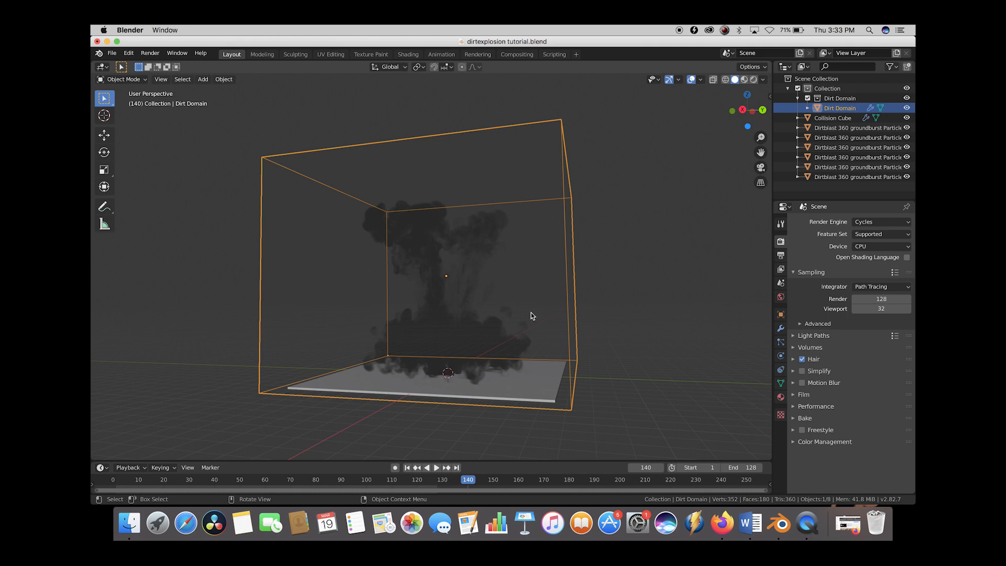
# Enable Noise in the Dirt Domain's fluid physics settings, keeping an upres factor of 2 and the Wavelet method.
pyautogui.moveTo(531, 313); pyautogui.dragTo(525, 366, button='middle')
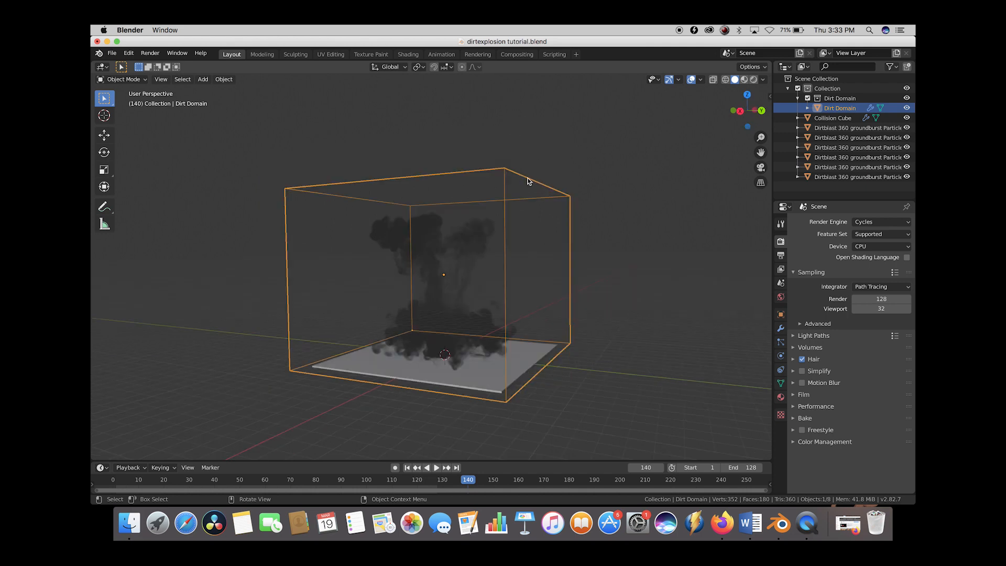
pyautogui.click(781, 357)
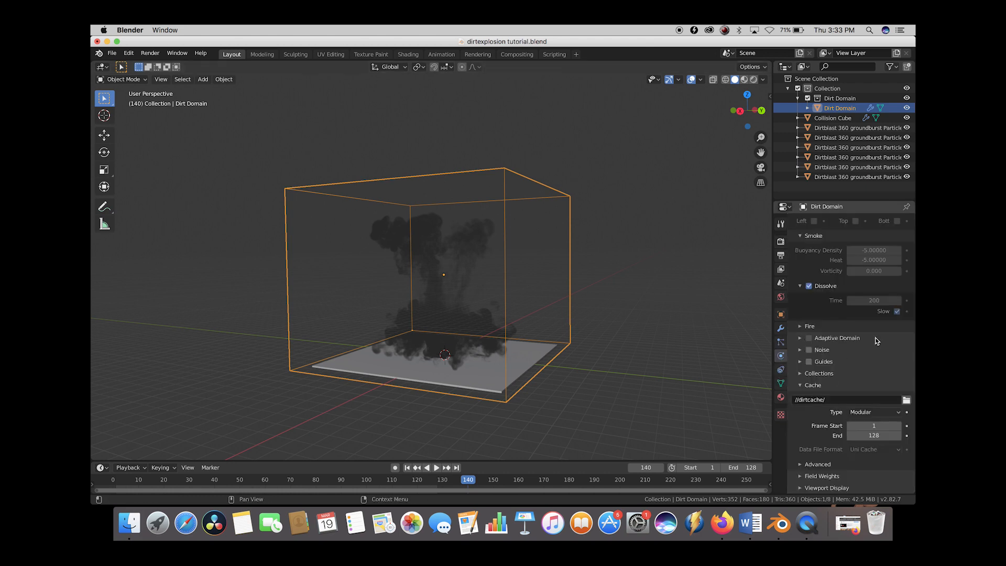
pyautogui.scroll(2, 878, 340)
pyautogui.scroll(-1, 861, 334)
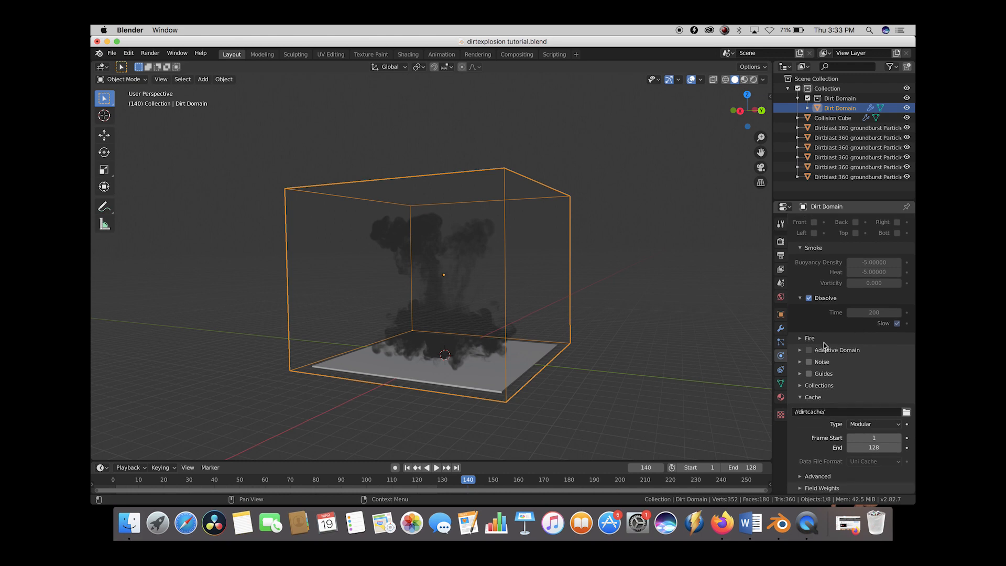
pyautogui.click(800, 362)
pyautogui.click(809, 362)
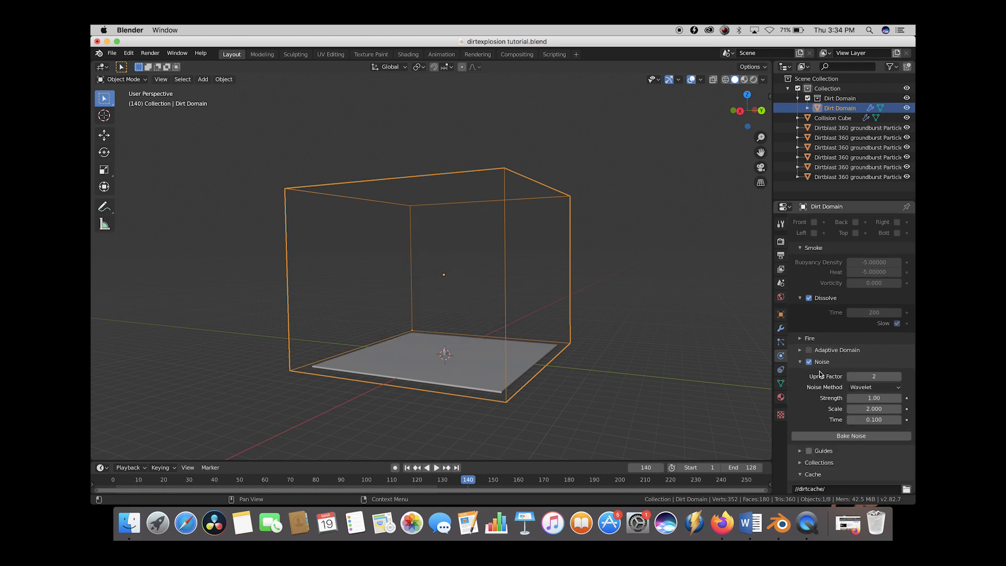
pyautogui.scroll(-2, 820, 373)
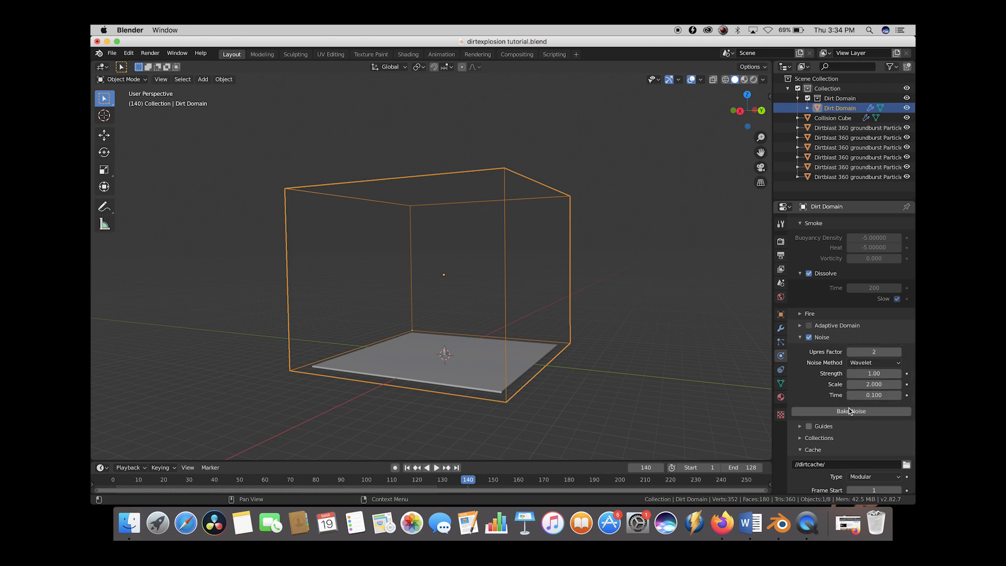
# Save the Blender file and bake the Dirt Domain's noise.
pyautogui.click(112, 53)
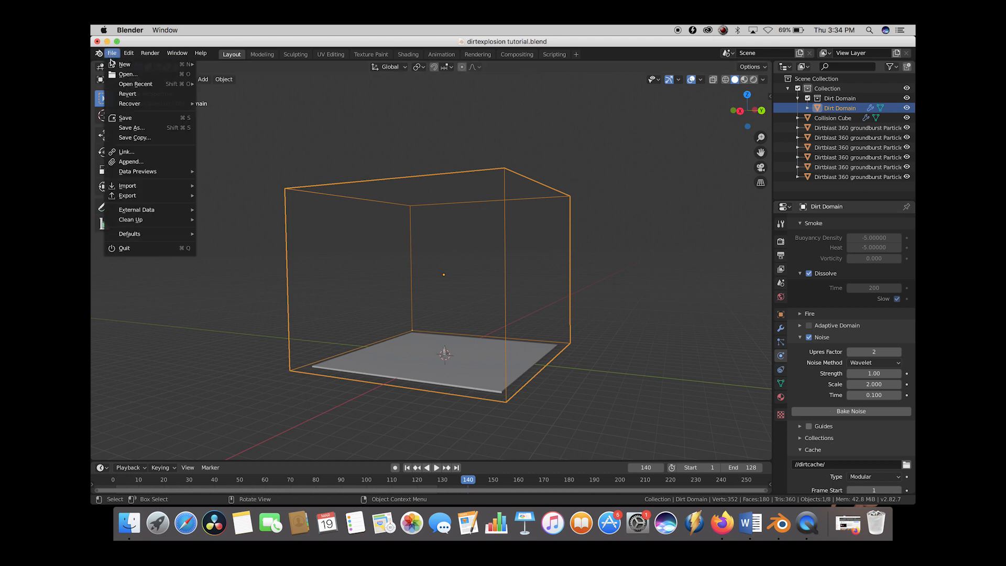
pyautogui.click(142, 123)
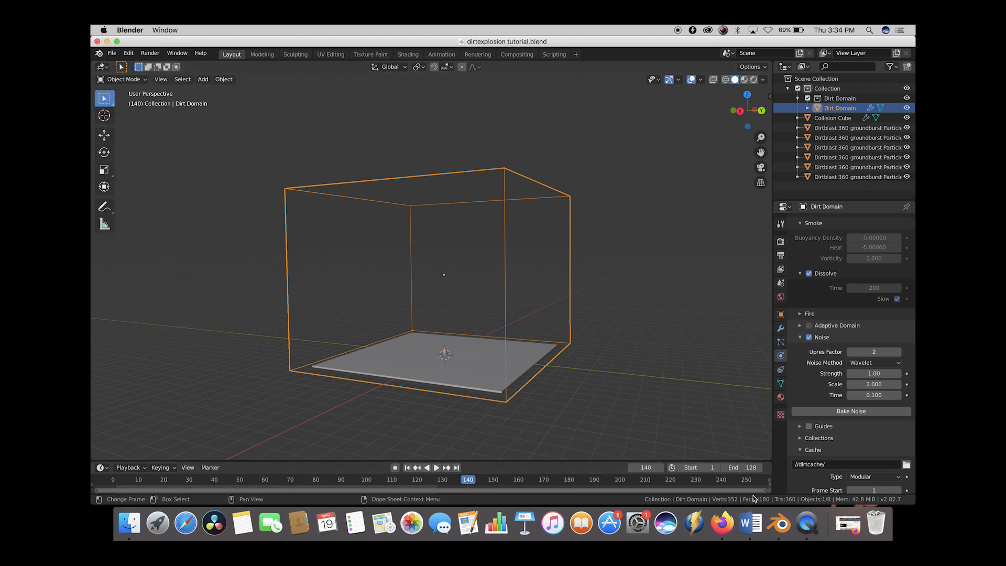
pyautogui.click(853, 412)
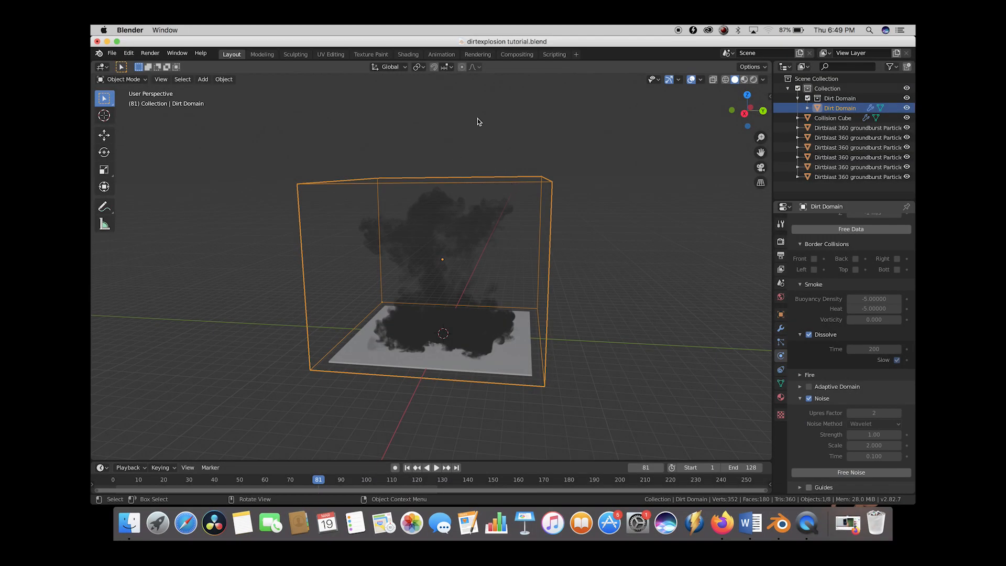
# Inspect the noise-baked explosion from several angles at frames 81, 46 and 30.
pyautogui.moveTo(387, 306); pyautogui.dragTo(688, 339, button='middle')
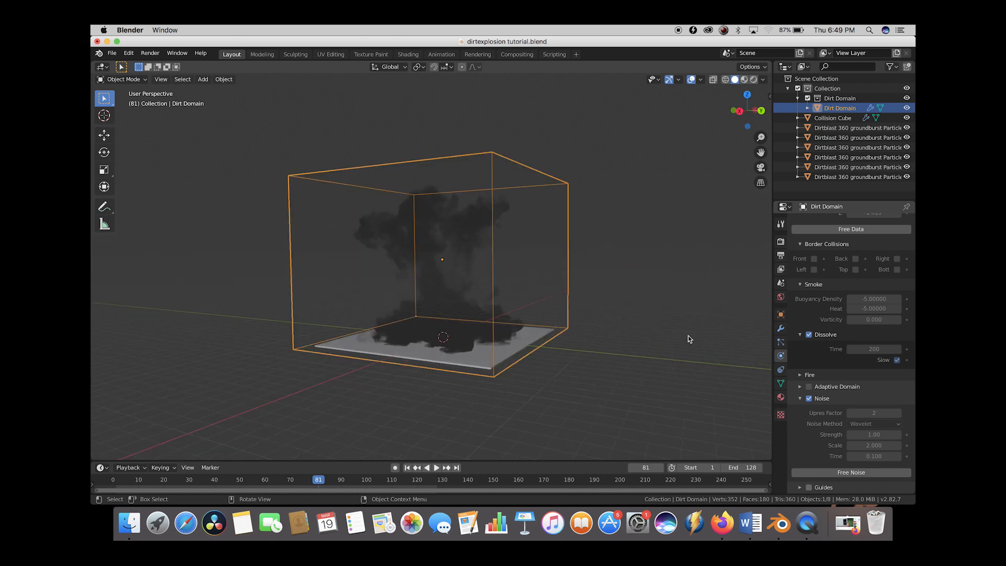
pyautogui.moveTo(491, 283); pyautogui.dragTo(534, 287, button='middle')
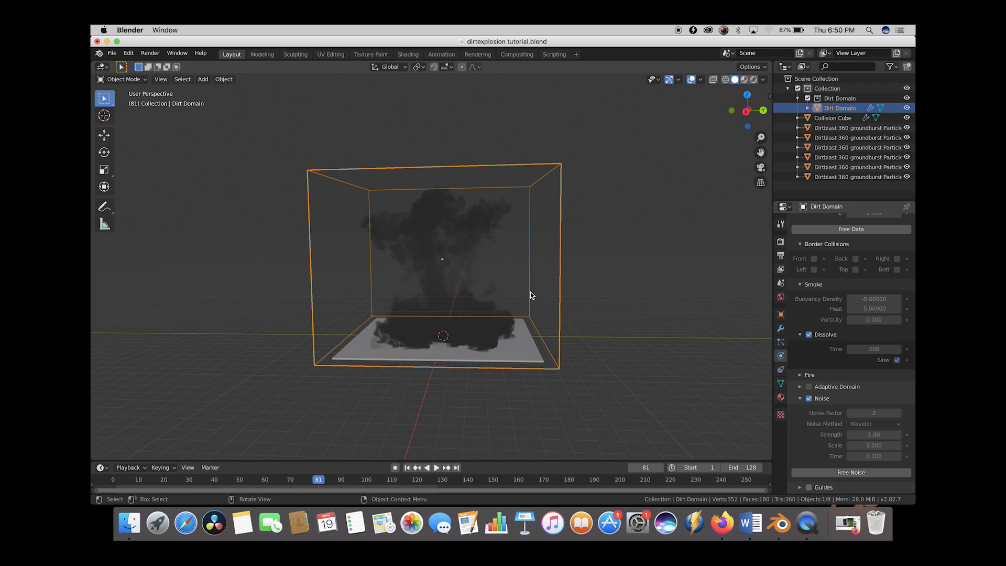
pyautogui.scroll(-2, 461, 250)
pyautogui.moveTo(461, 251); pyautogui.dragTo(455, 256, button='middle')
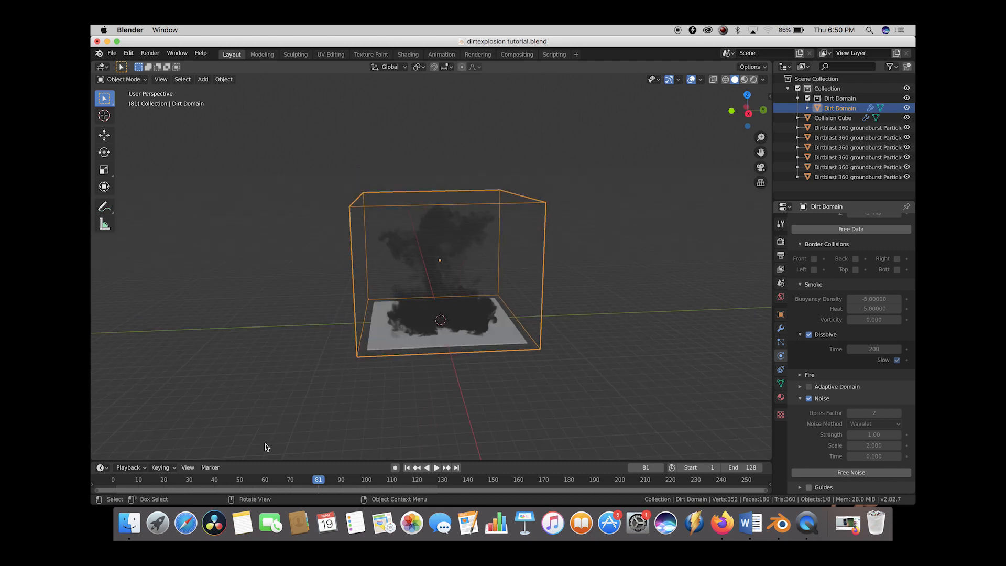
pyautogui.click(231, 481)
pyautogui.press('space')
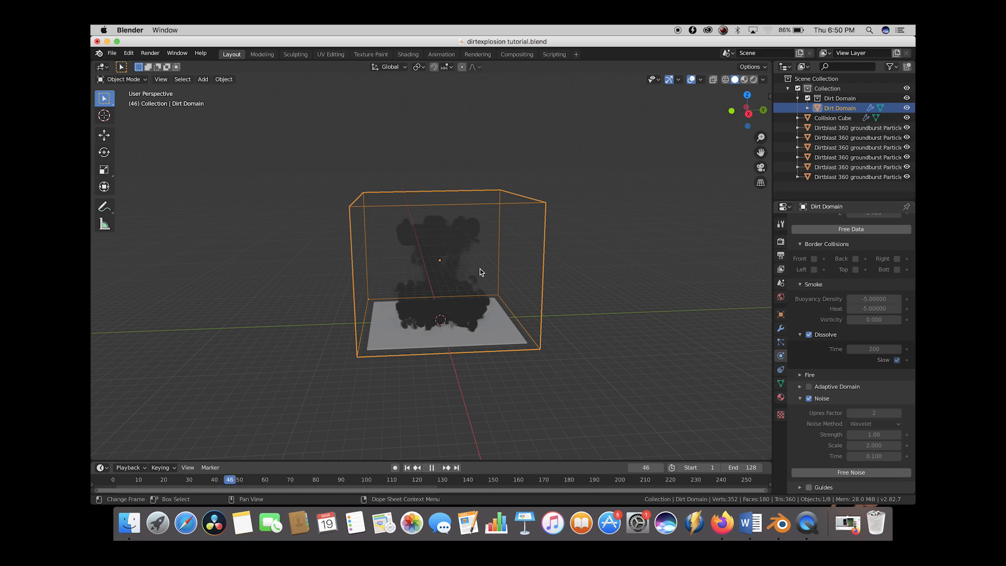
pyautogui.moveTo(399, 292); pyautogui.dragTo(385, 288, button='middle')
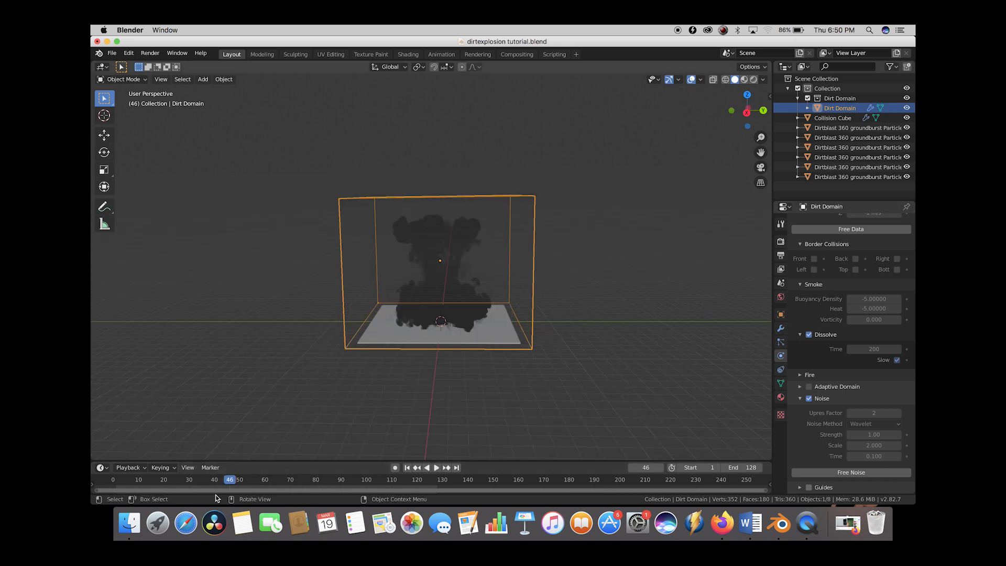
pyautogui.click(189, 481)
pyautogui.hscroll(-5, 431, 313)
pyautogui.hscroll(8, 432, 313)
pyautogui.scroll(-2, 431, 314)
pyautogui.hscroll(-5, 431, 314)
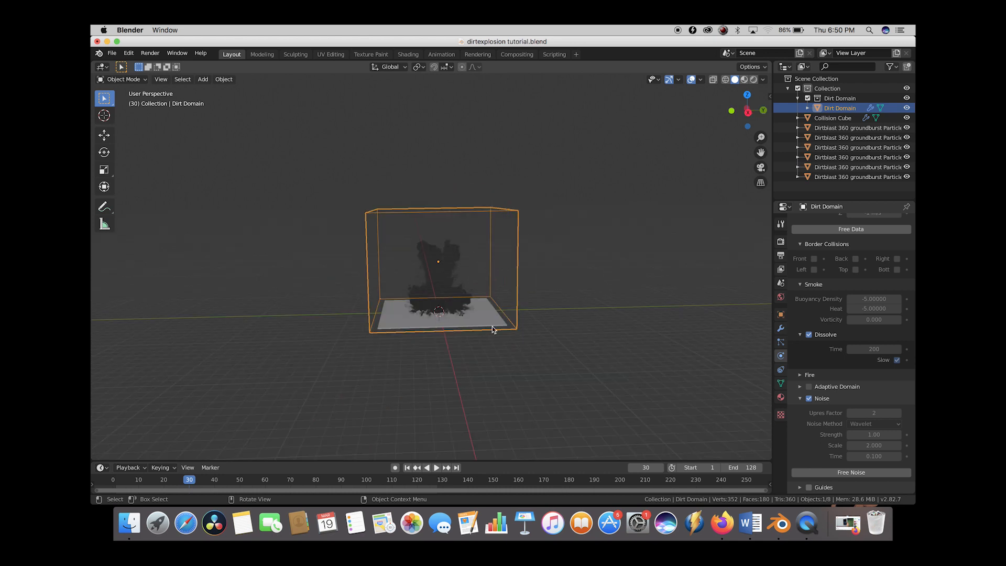
# Add an area light, raise it above one side of the domain and rotate it diagonally down toward the explosion.
pyautogui.hotkey('shift', 'a')
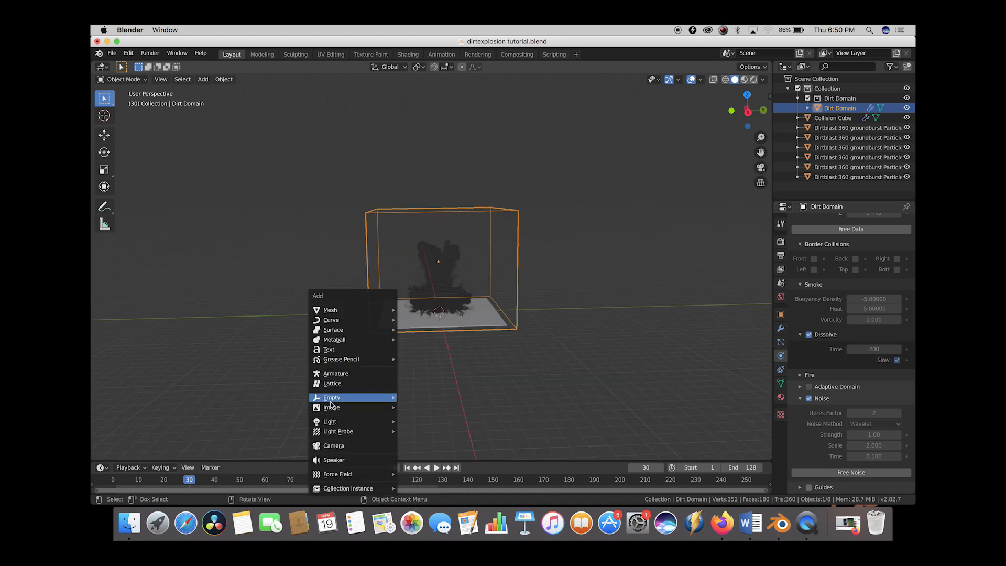
pyautogui.moveTo(331, 424)
pyautogui.click(417, 454)
pyautogui.moveTo(443, 337); pyautogui.dragTo(325, 163)
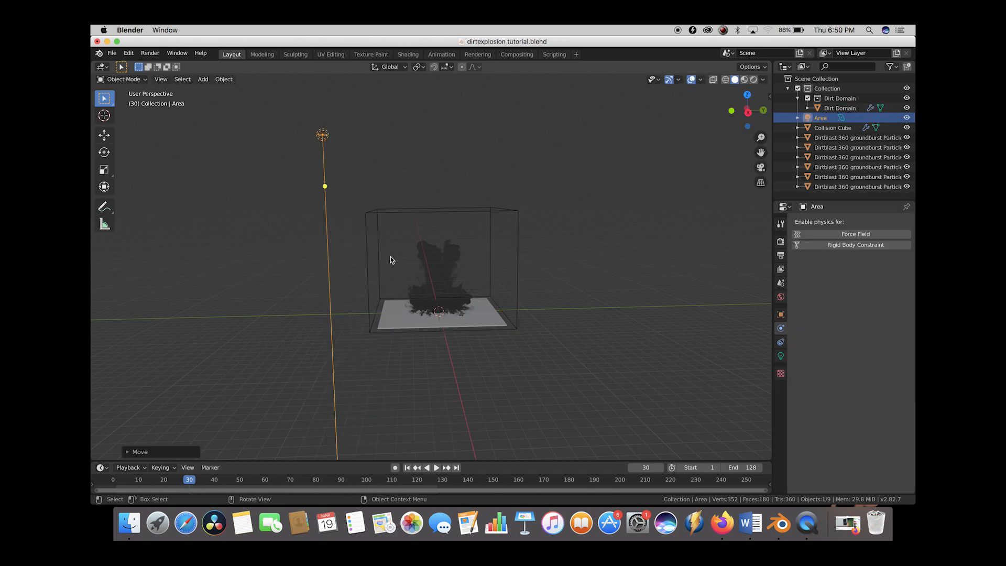
pyautogui.press('g')
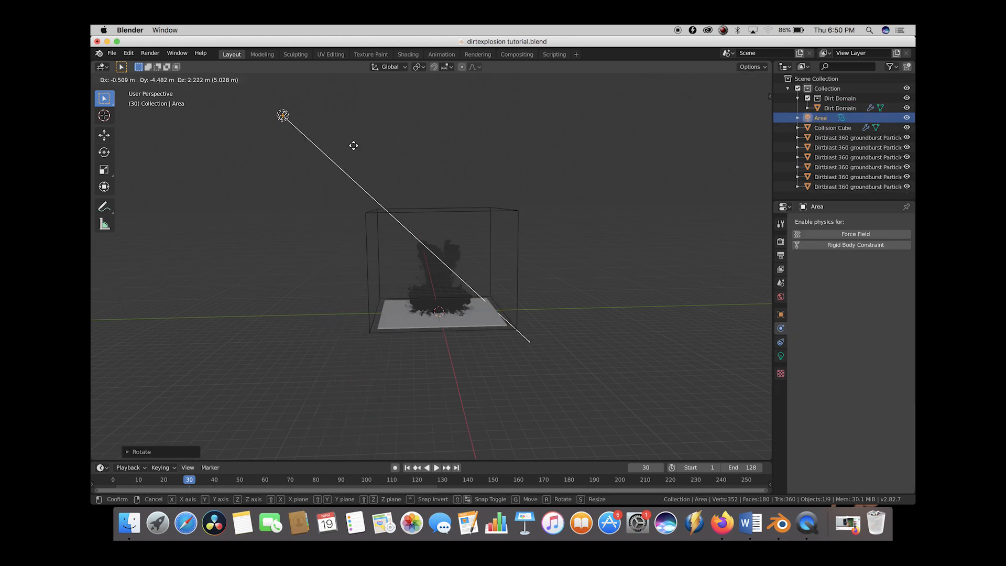
pyautogui.click(354, 147)
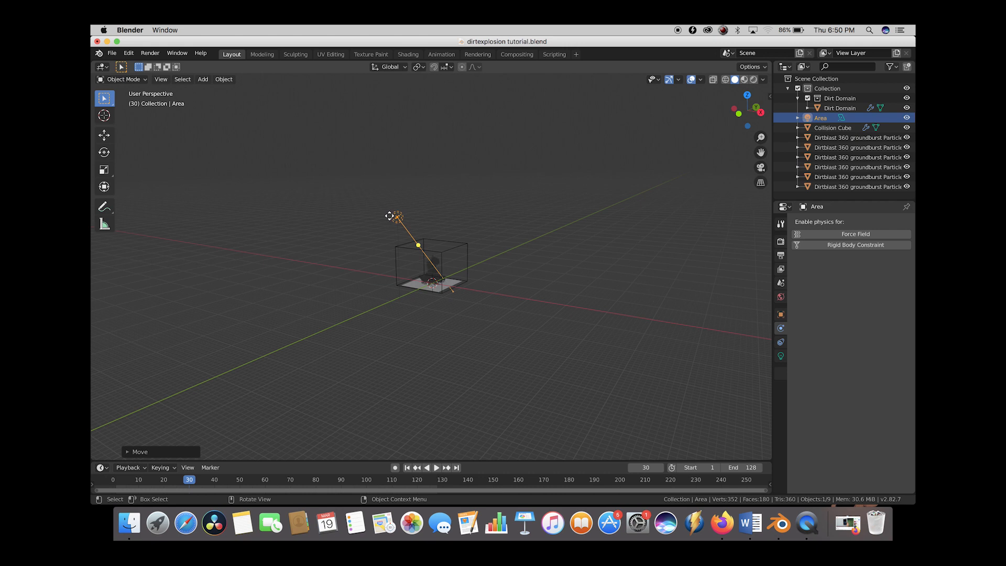
# Scale up the area light and fine-tune its rotation so it stays aimed at the explosion.
pyautogui.press('s')
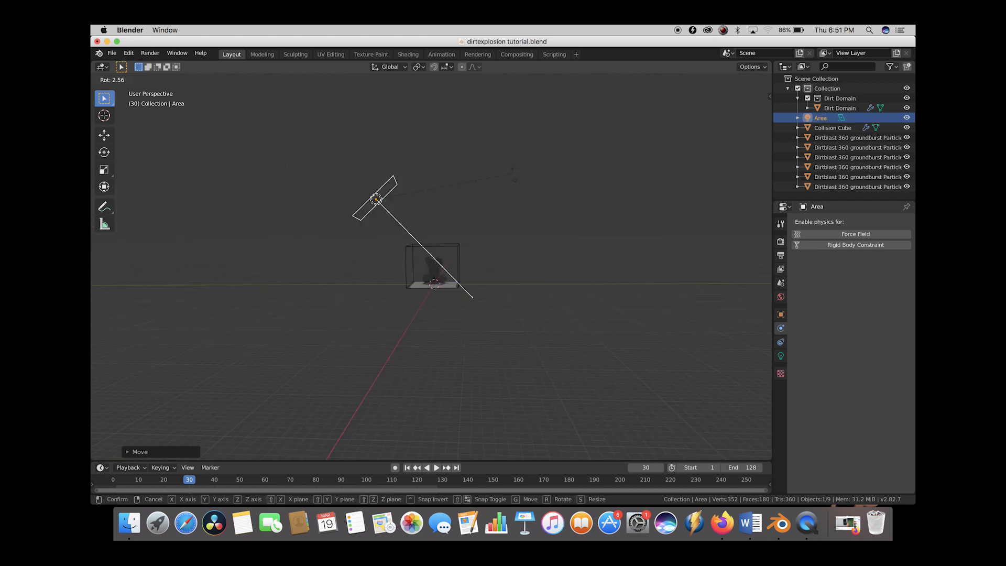
pyautogui.click(449, 228)
pyautogui.moveTo(449, 228); pyautogui.dragTo(448, 229, button='middle')
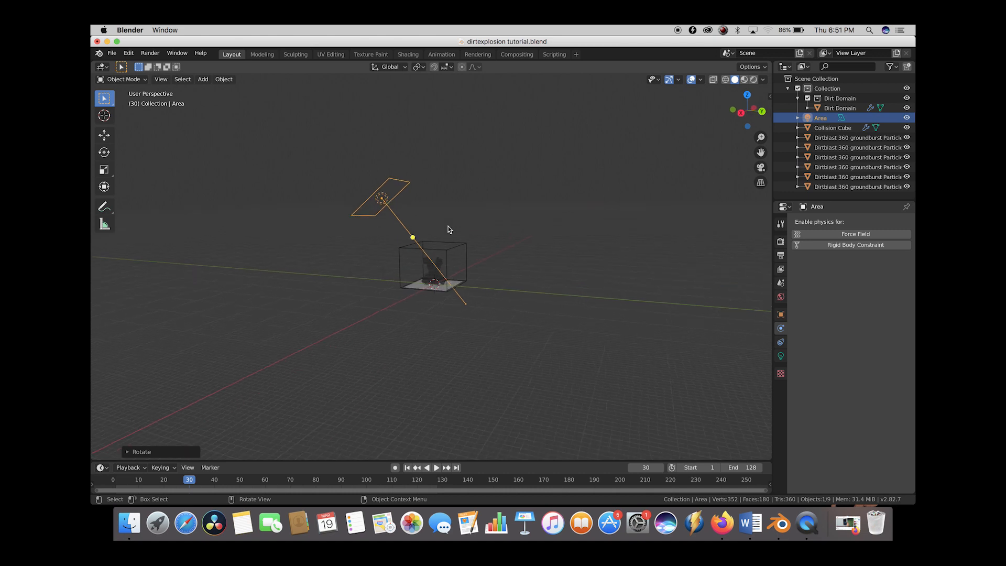
# Set the area light's power to 1000 W in its light settings.
pyautogui.click(781, 356)
pyautogui.click(876, 287)
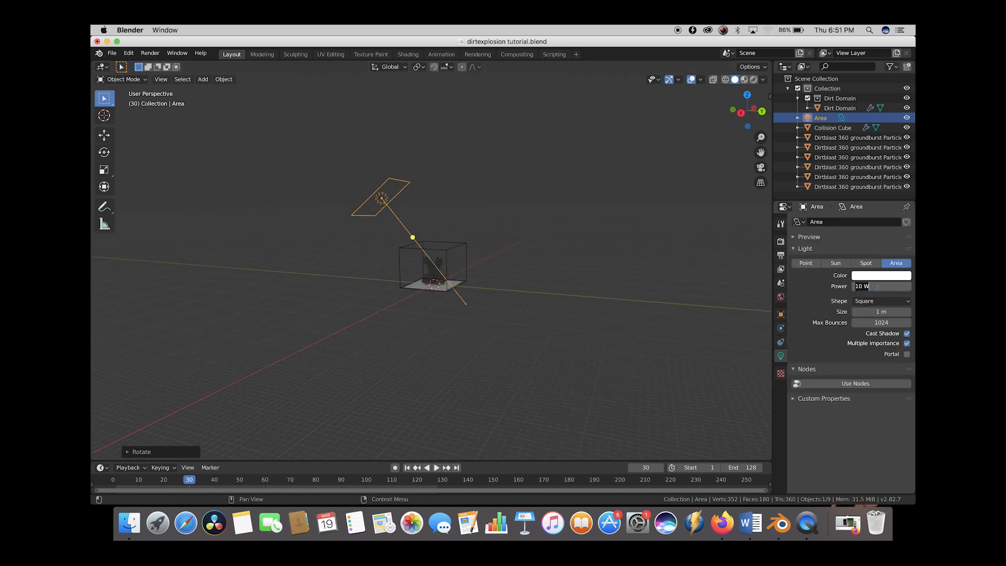
pyautogui.write('1000')
pyautogui.press('Return')
pyautogui.scroll(6, 425, 269)
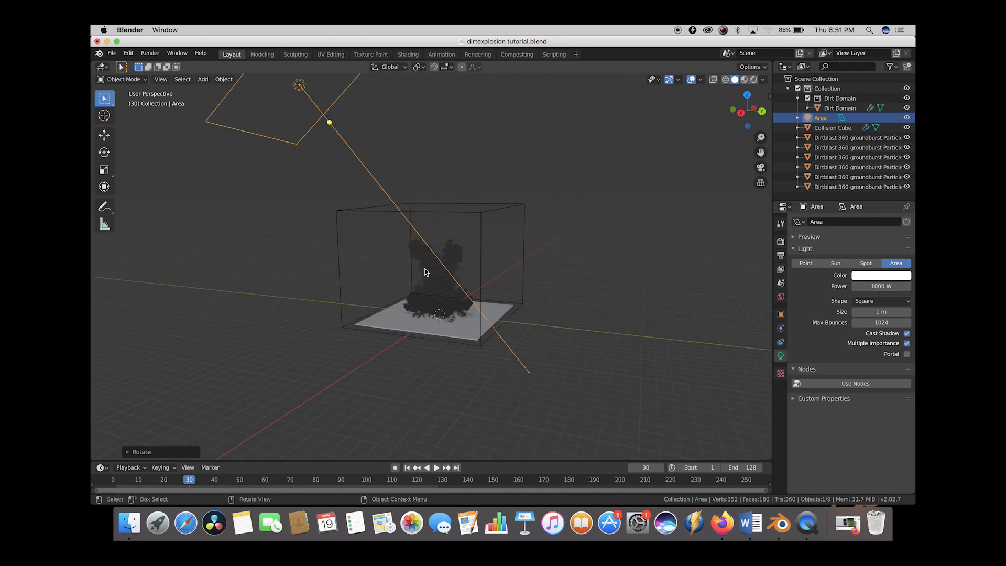
# Switch the viewport to Rendered shading to preview the lit explosion.
pyautogui.moveTo(456, 270); pyautogui.dragTo(445, 273, button='middle')
pyautogui.press('z')
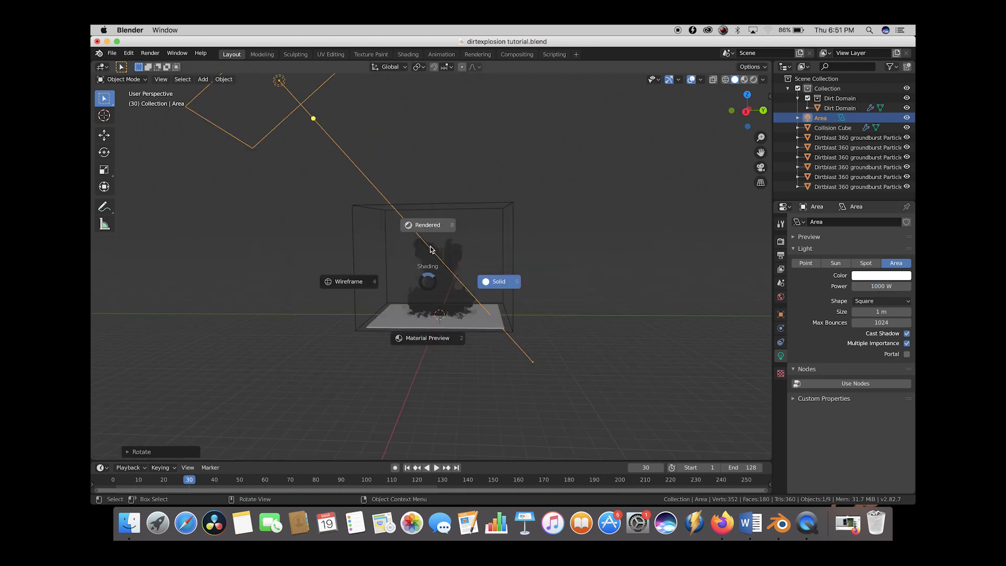
pyautogui.click(452, 237)
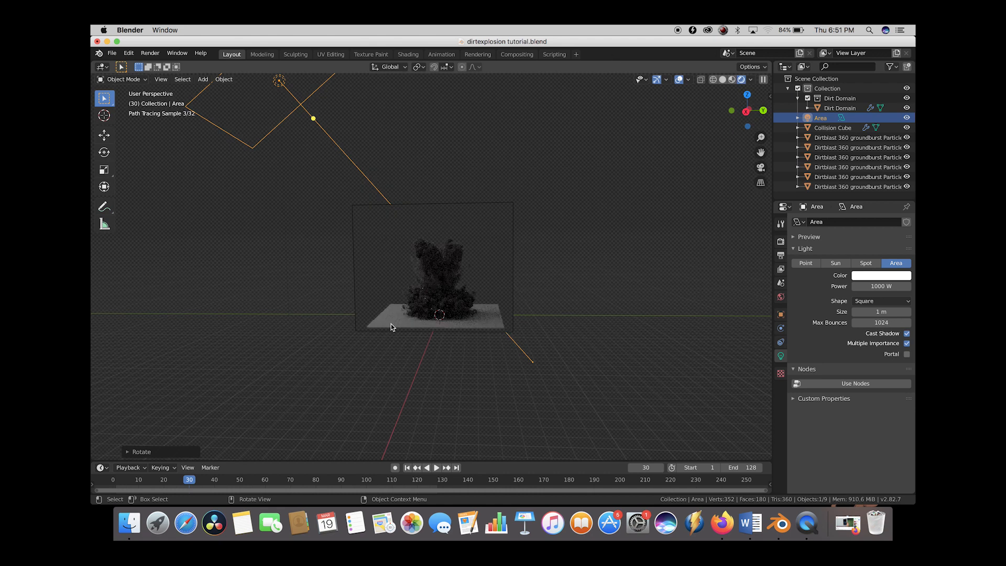
# Increase the area light's power to 6000 W.
pyautogui.doubleClick(881, 286)
pyautogui.write('6')
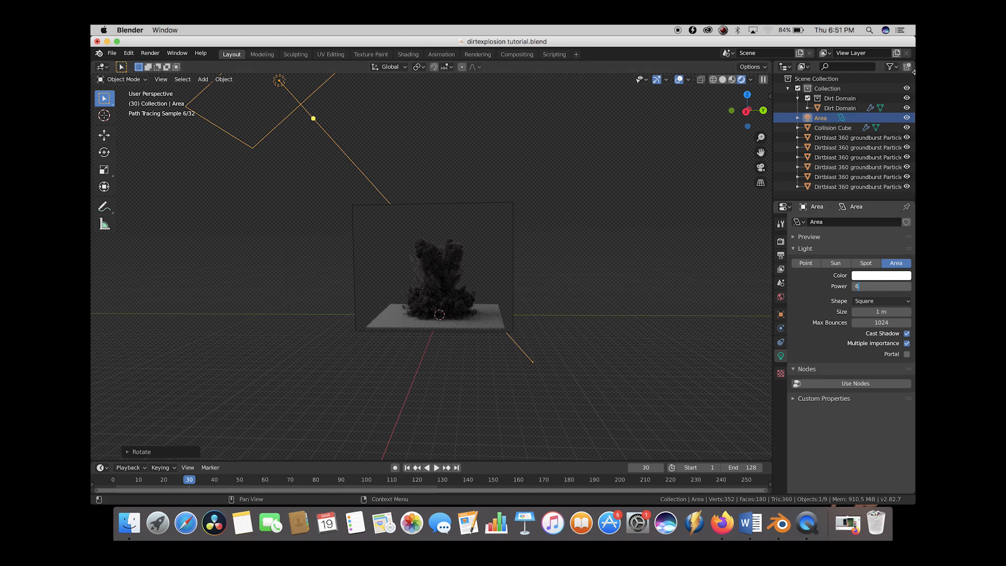
pyautogui.write('000')
pyautogui.press('Return')
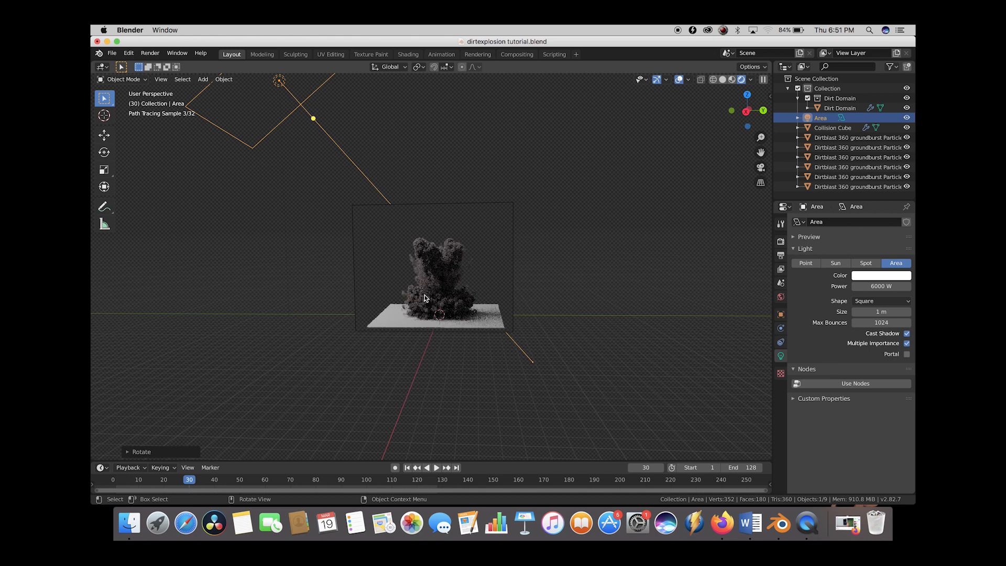
# Inspect the rendered explosion at frames 23 and 25, and return the viewport to Solid shading.
pyautogui.click(162, 485)
pyautogui.press('space')
pyautogui.press('space')
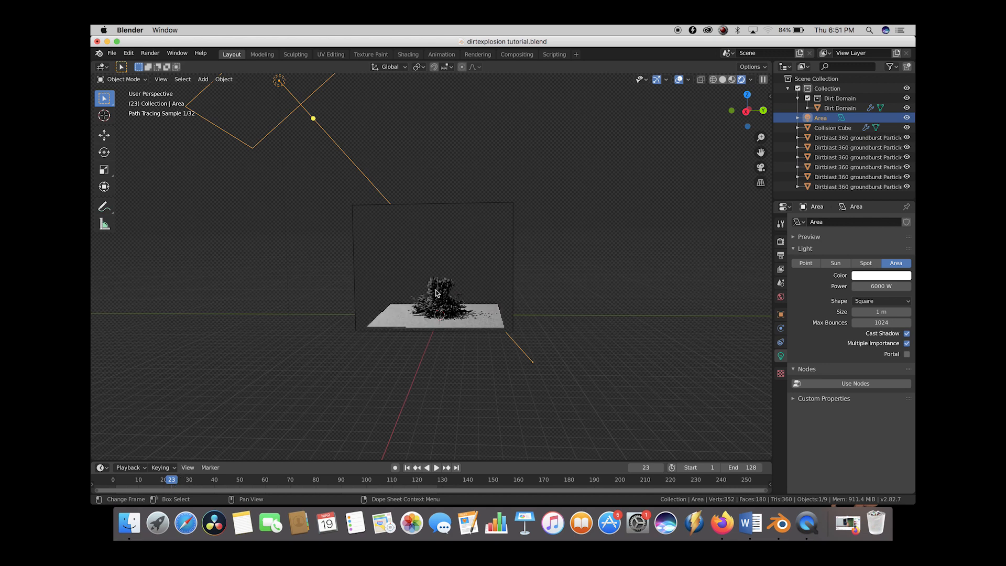
pyautogui.press('Right')
pyautogui.press('Right')
pyautogui.scroll(3, 440, 293)
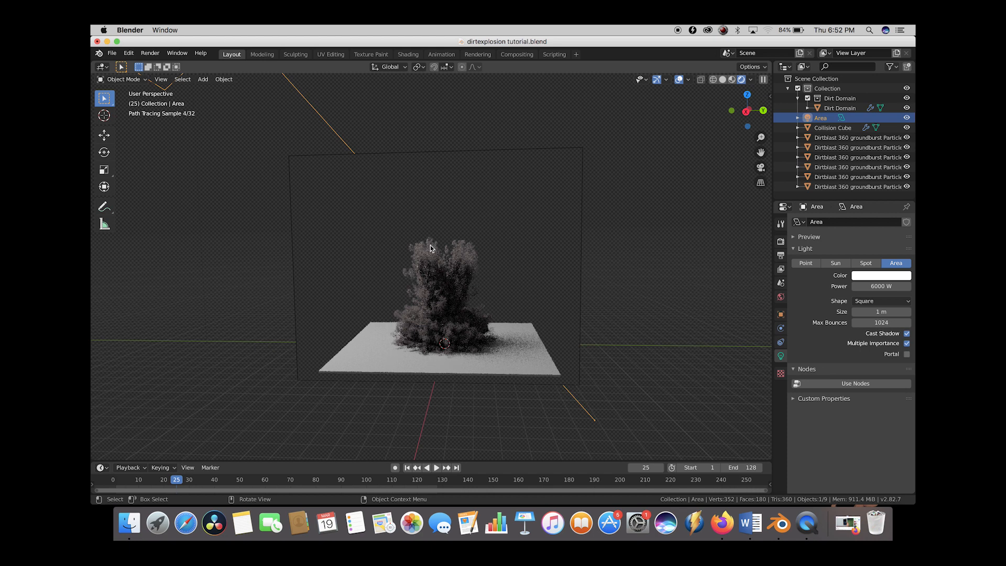
pyautogui.scroll(-3, 430, 248)
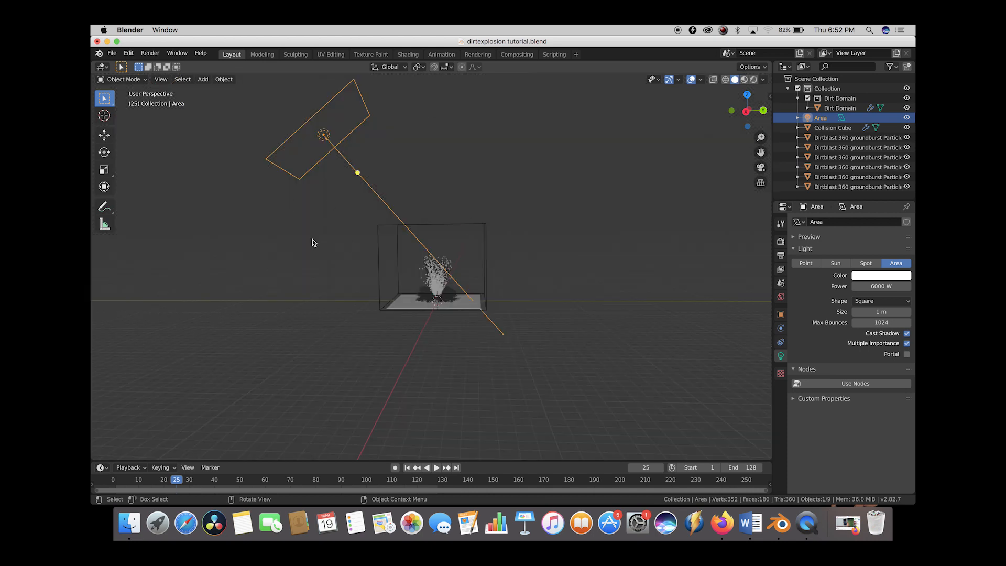
# Duplicate the area light to the opposite side of the domain and rotate the copy to face the explosion.
pyautogui.hotkey('shift', 'd')
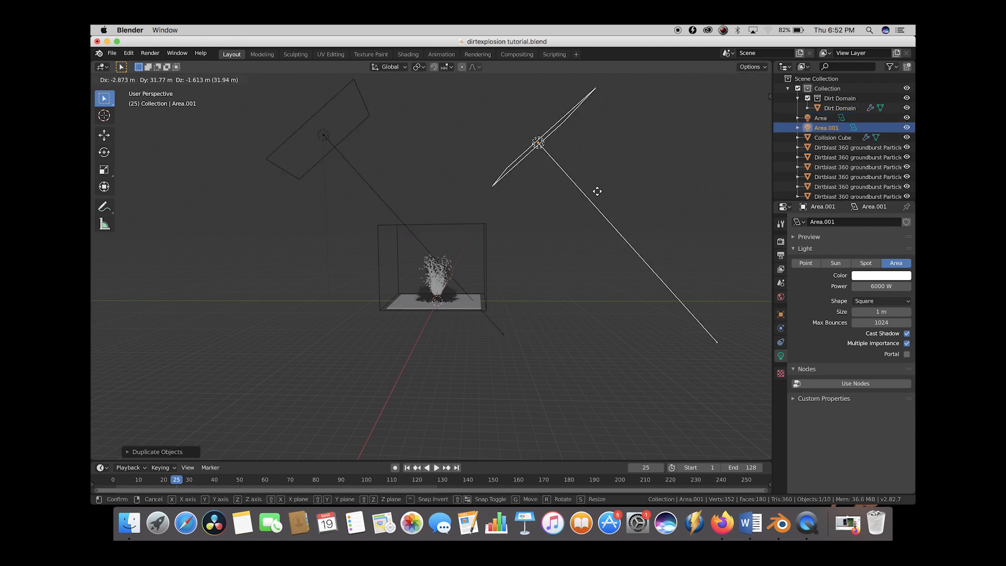
pyautogui.press('r')
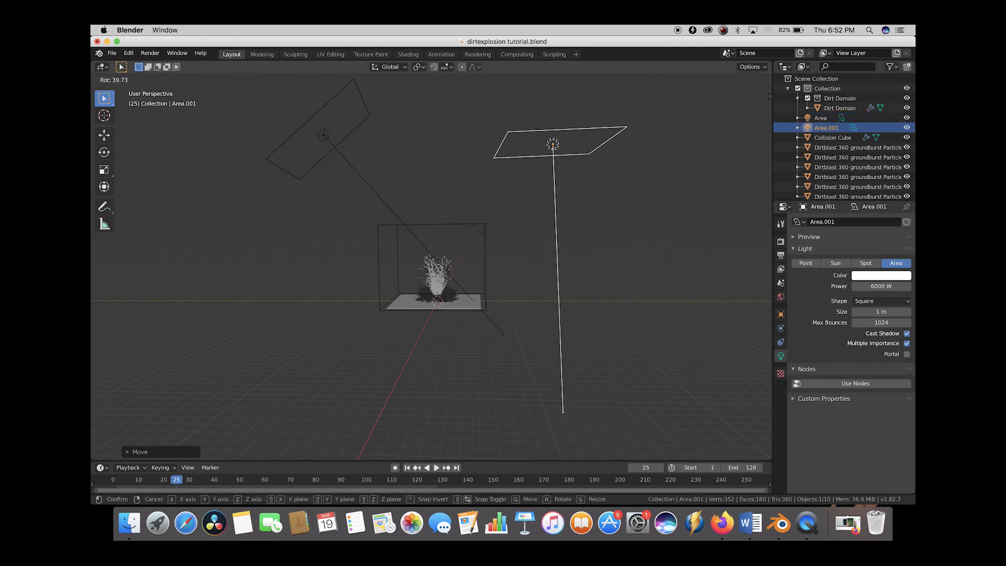
pyautogui.click(317, 112)
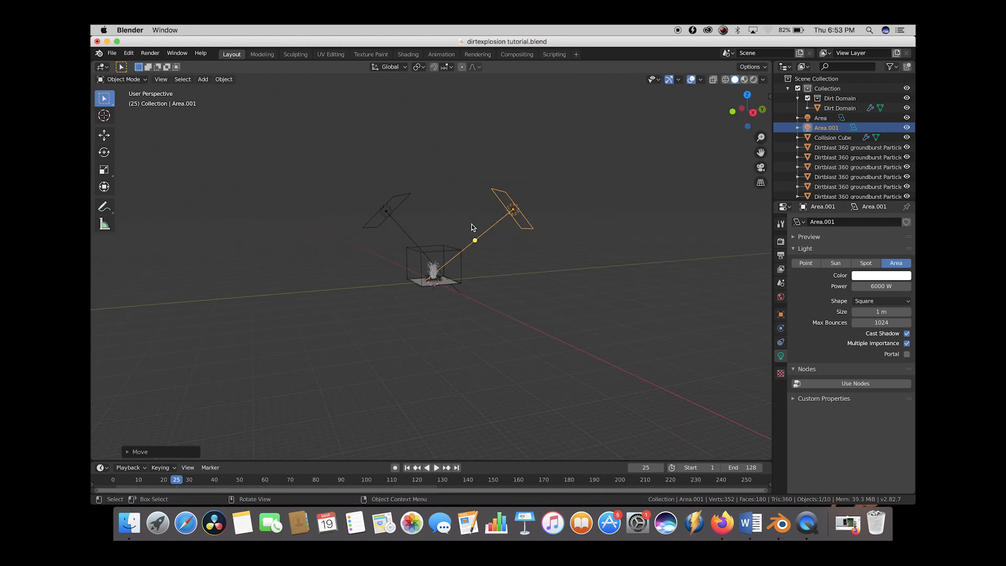
pyautogui.moveTo(472, 223); pyautogui.dragTo(457, 224, button='middle')
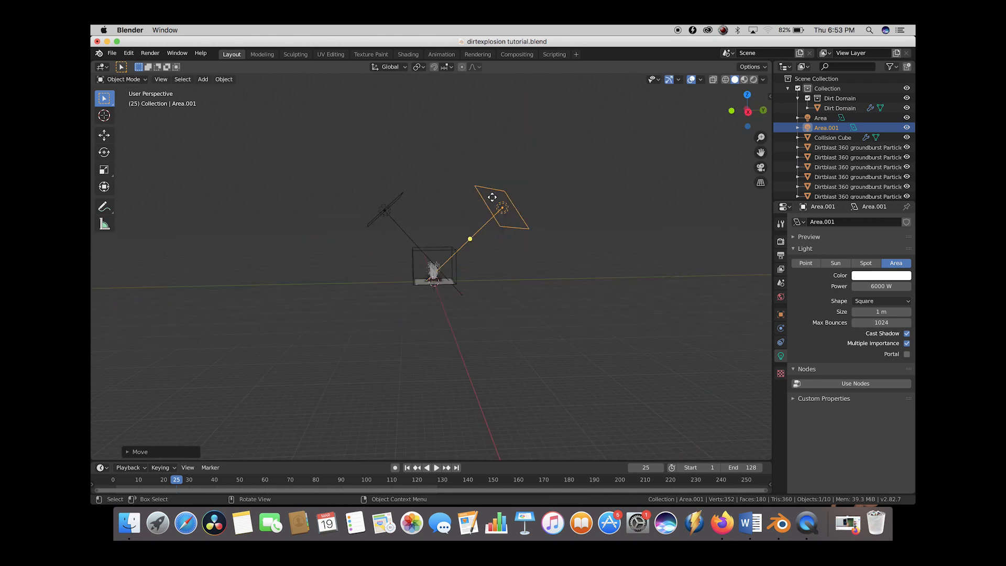
# Set the duplicated area light's power to 2000 W.
pyautogui.click(880, 285)
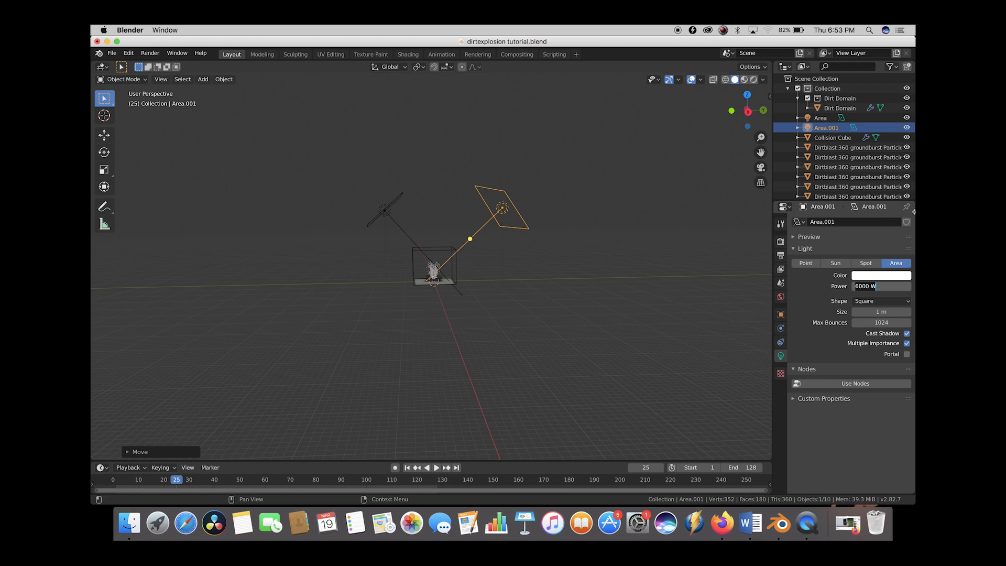
pyautogui.write('2')
pyautogui.press('Return')
pyautogui.scroll(7, 478, 224)
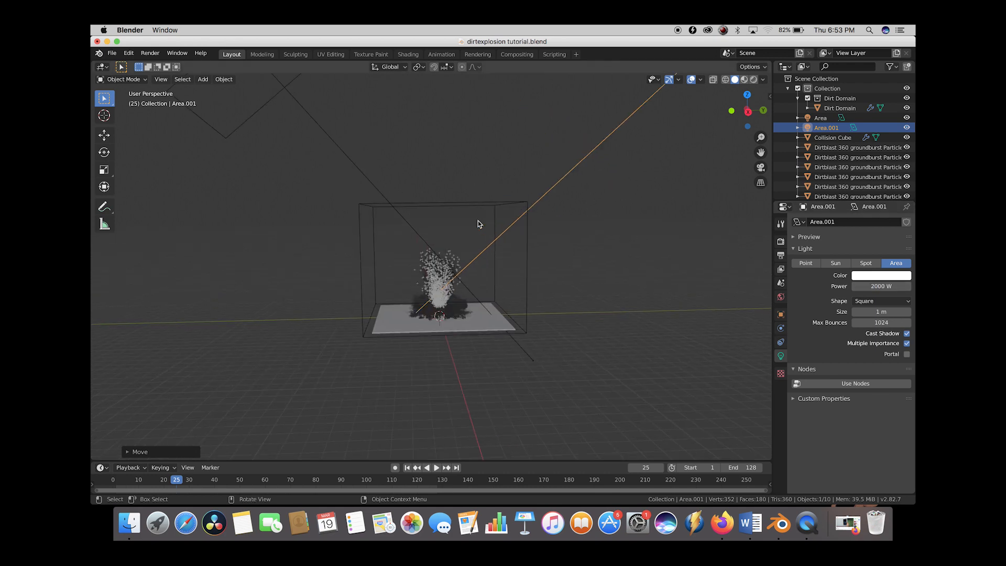
# Assign a Sky Texture to the world background color and set the background strength to 1.2.
pyautogui.click(781, 296)
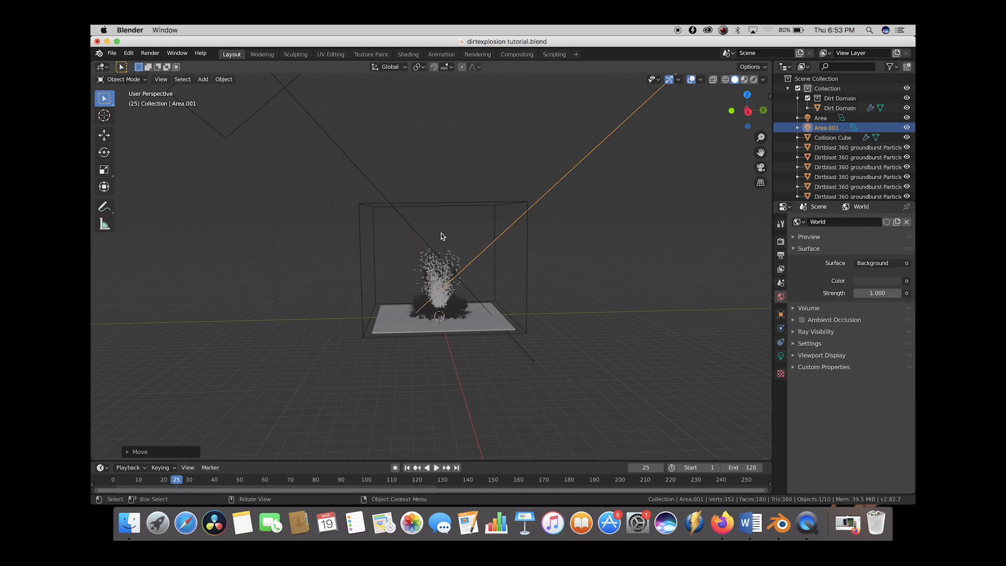
pyautogui.click(906, 281)
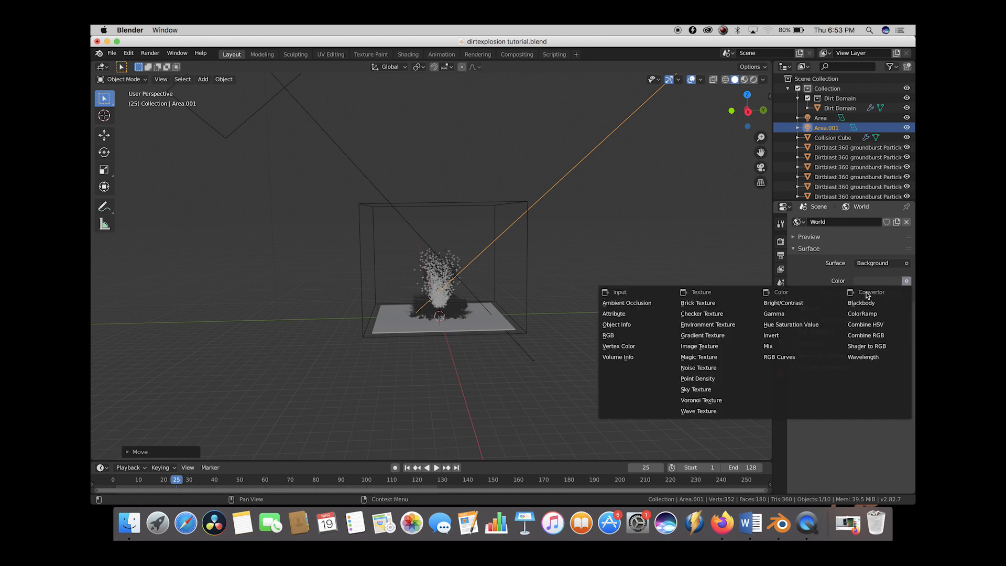
pyautogui.click(907, 282)
pyautogui.click(907, 282)
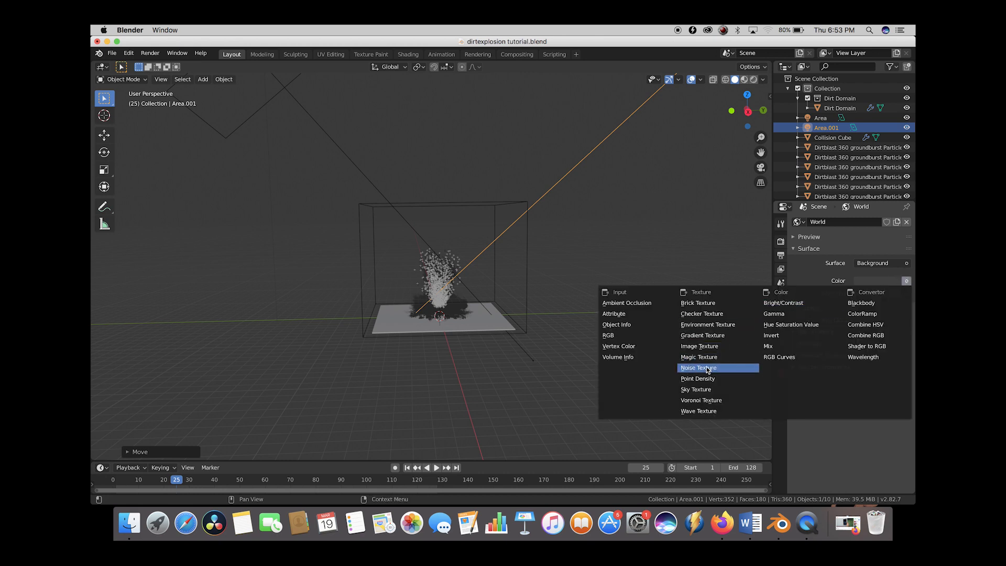
pyautogui.click(694, 393)
pyautogui.click(794, 238)
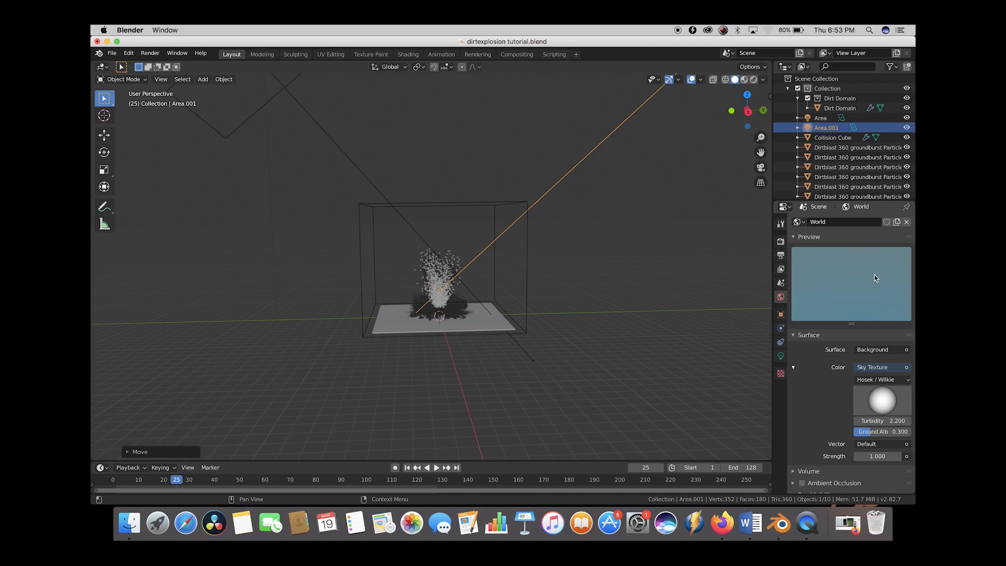
pyautogui.click(874, 457)
pyautogui.write('1.2')
pyautogui.press('Return')
# Add a camera, move it about 20 m along the X axis and raise it above the ground.
pyautogui.moveTo(514, 308); pyautogui.dragTo(493, 247, button='middle')
pyautogui.hscroll(-10, 492, 245)
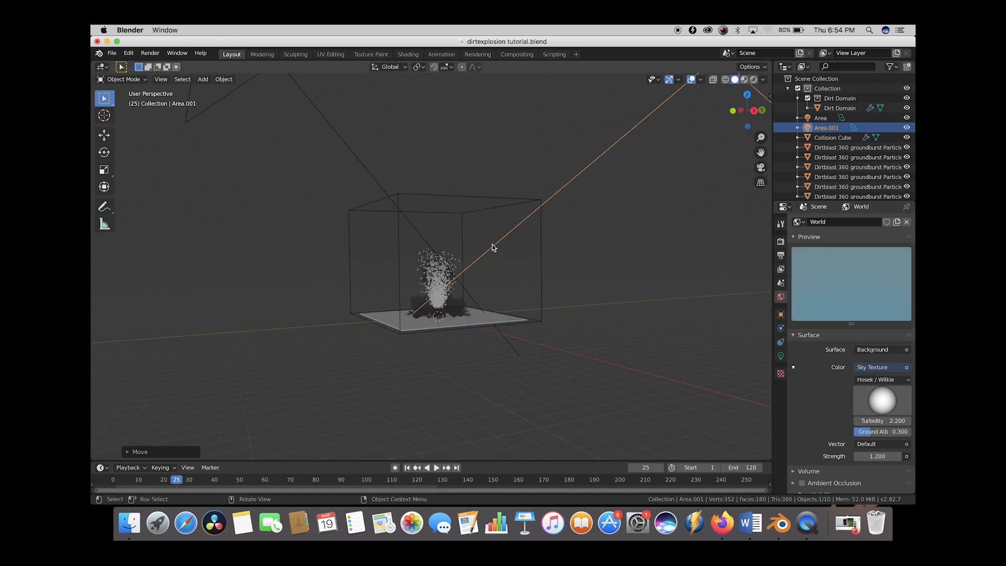
pyautogui.hscroll(5, 492, 244)
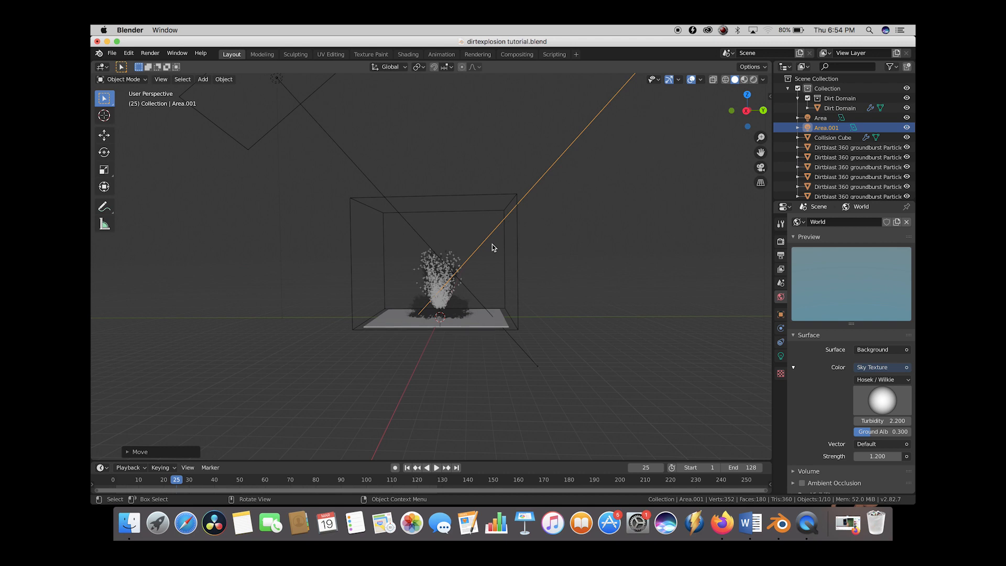
pyautogui.hotkey('shift', 'a')
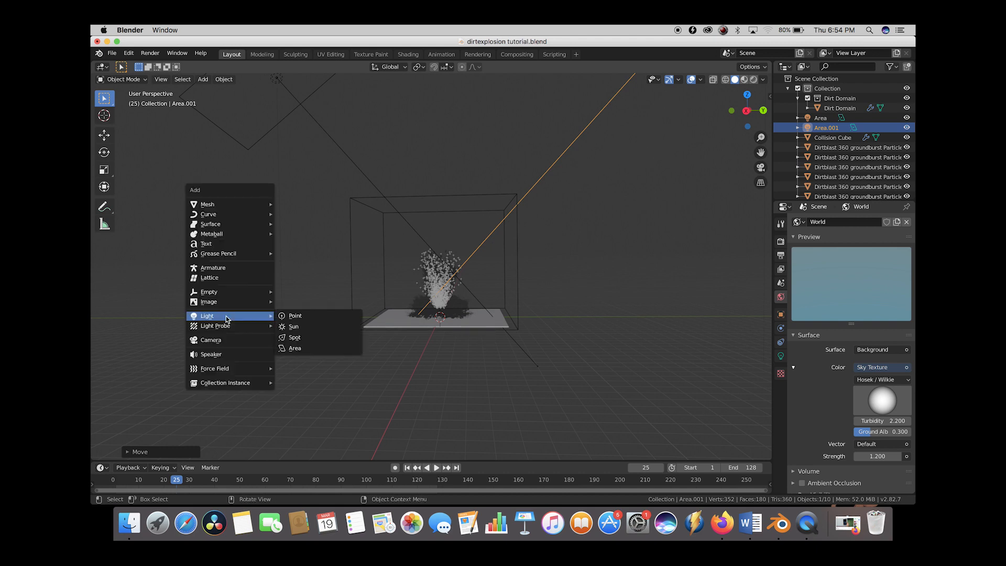
pyautogui.click(214, 340)
pyautogui.hscroll(-5, 488, 343)
pyautogui.press('g')
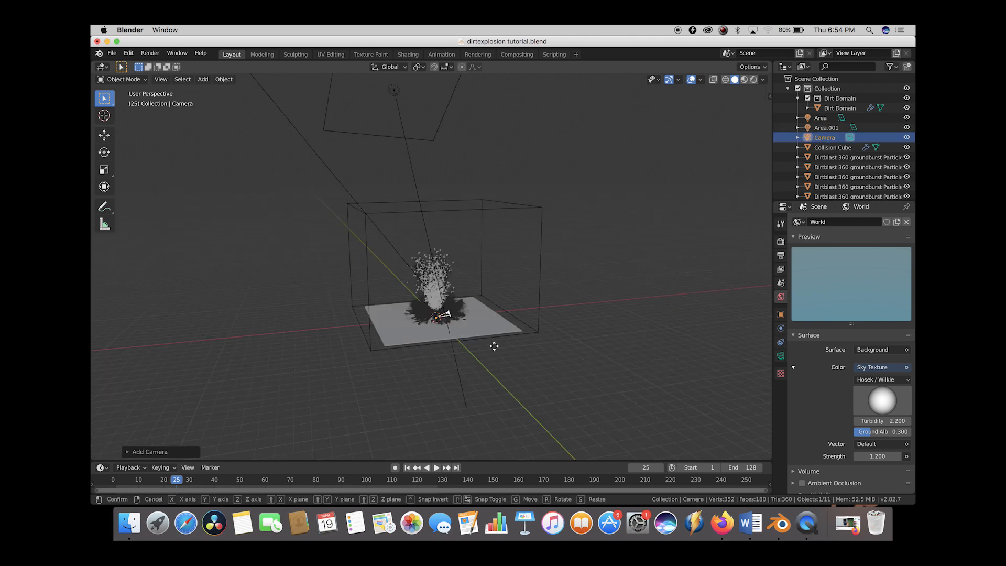
pyautogui.press('x')
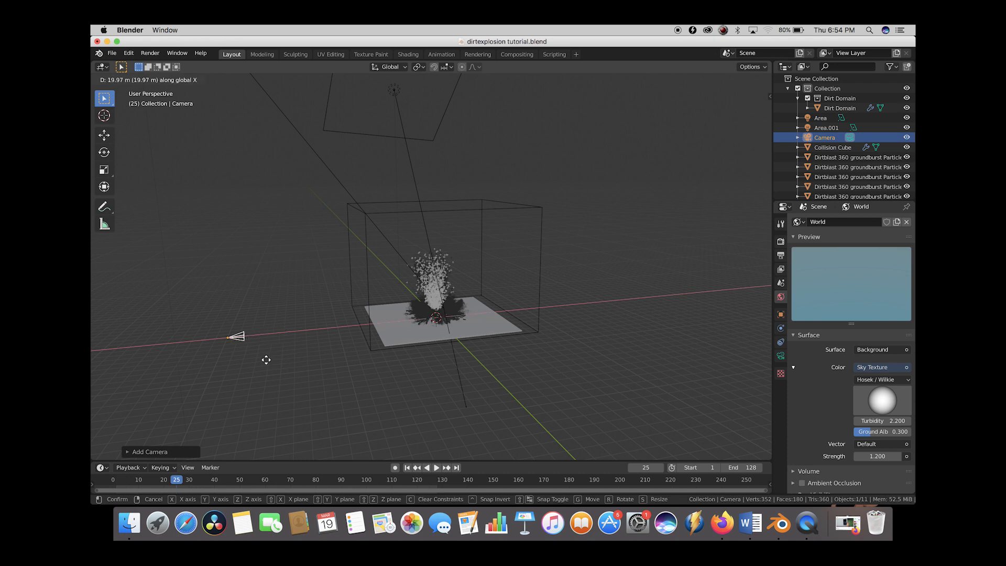
pyautogui.click(268, 360)
pyautogui.press('z')
pyautogui.click(265, 317)
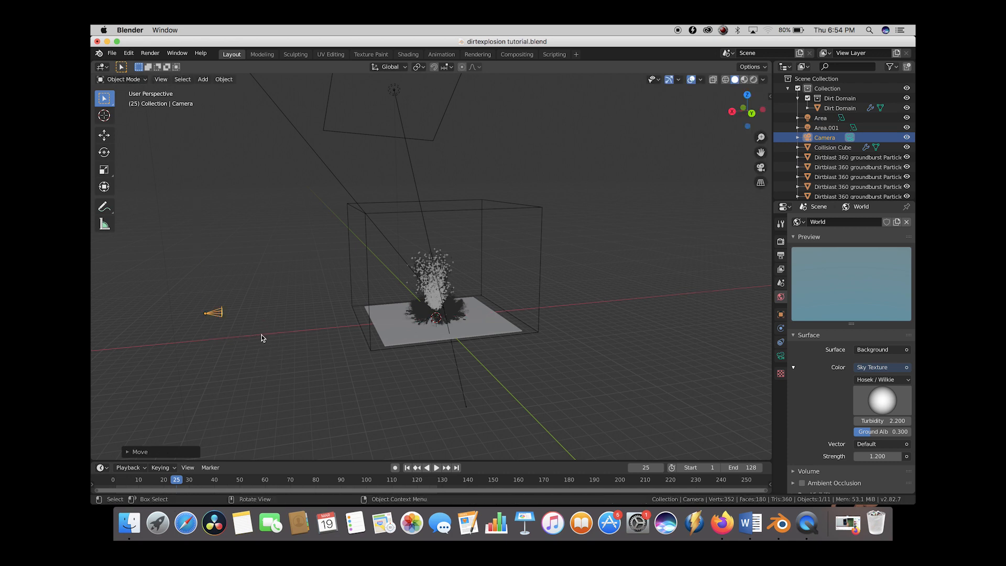
# Look through the camera and rotate it so the explosion is centered in the frame.
pyautogui.click(161, 79)
pyautogui.moveTo(187, 193)
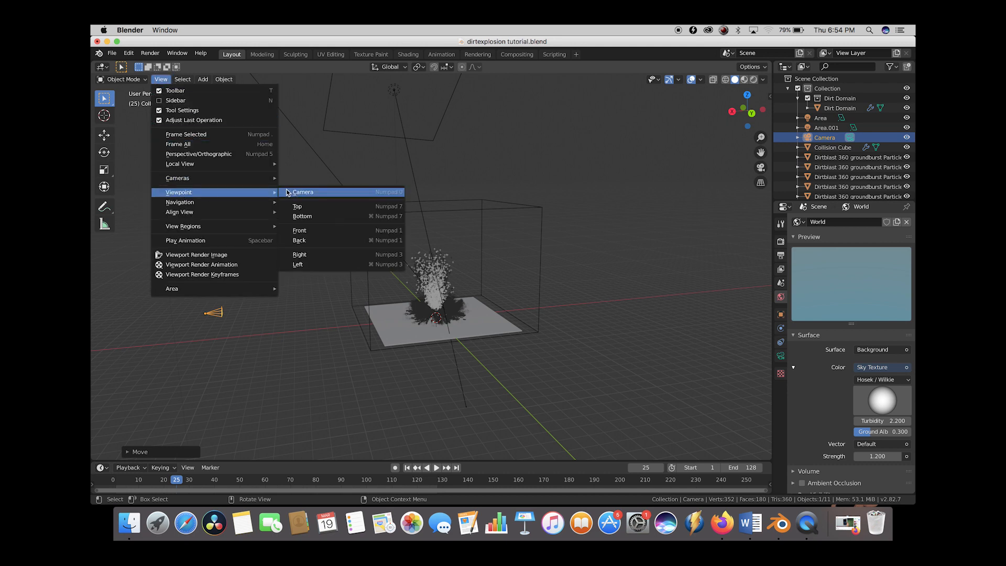
pyautogui.click(303, 192)
pyautogui.press('r')
pyautogui.press('r')
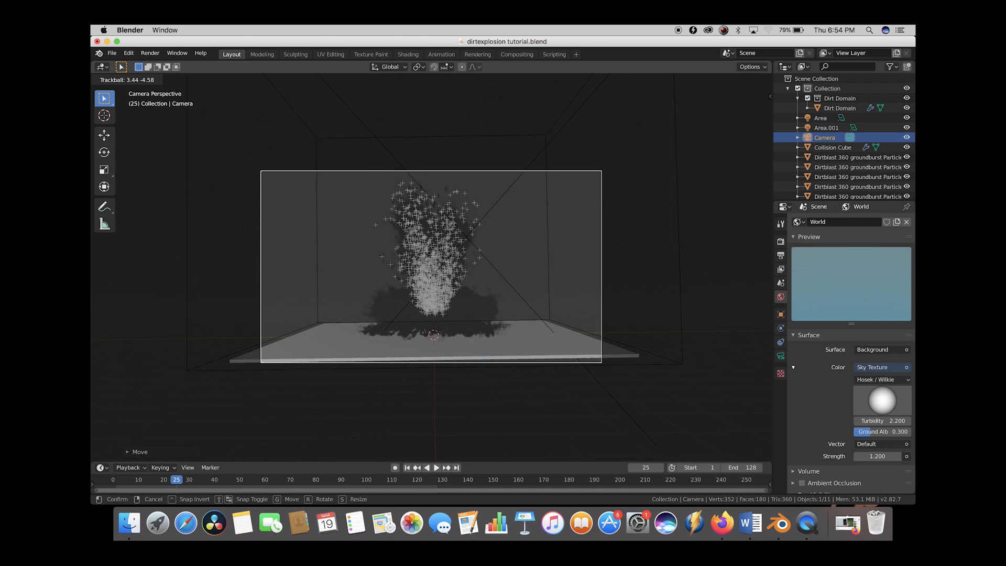
pyautogui.click(482, 274)
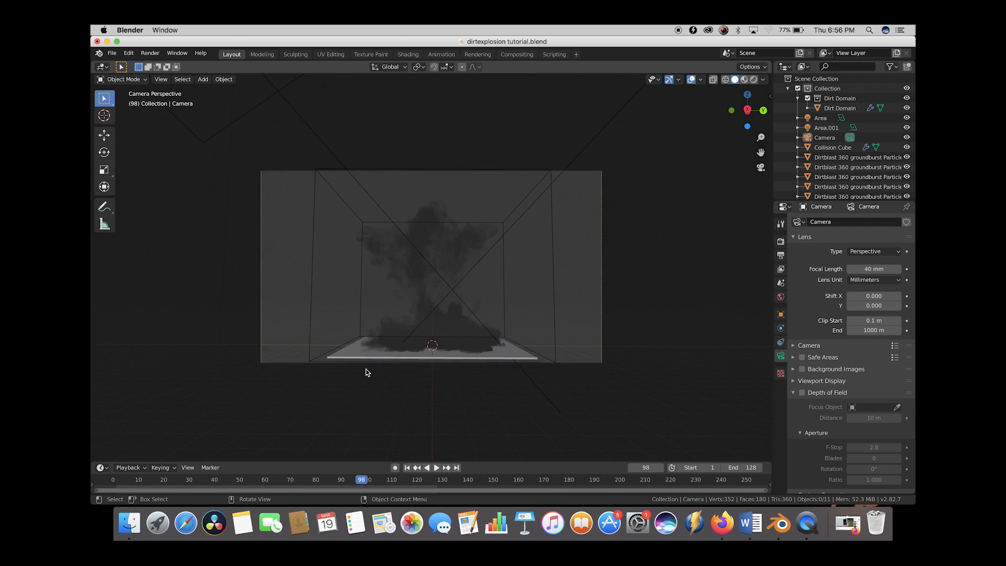
# Scale up the collision cube so the ground extends past both sides of the camera frame.
pyautogui.click(349, 357)
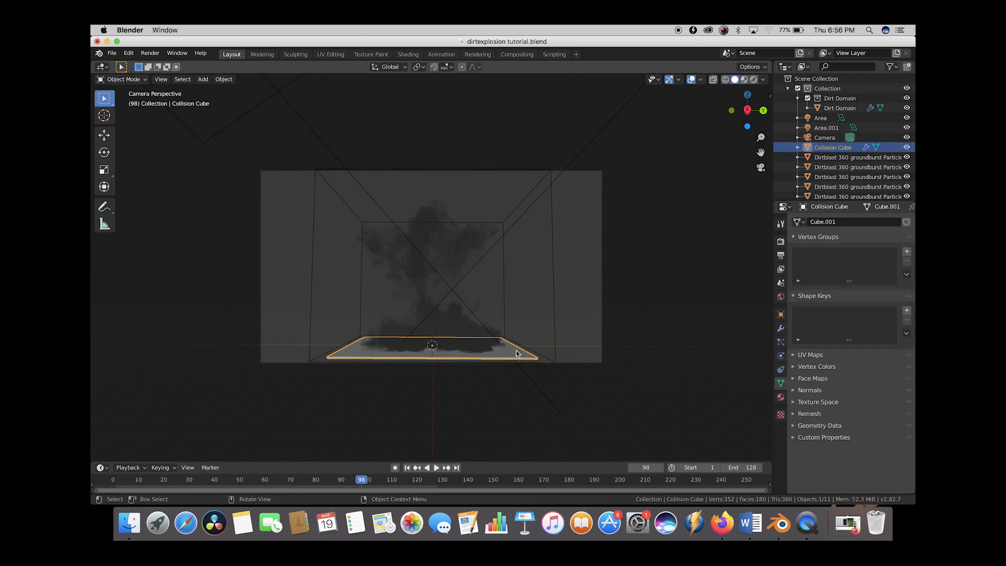
pyautogui.press('g')
pyautogui.press('s')
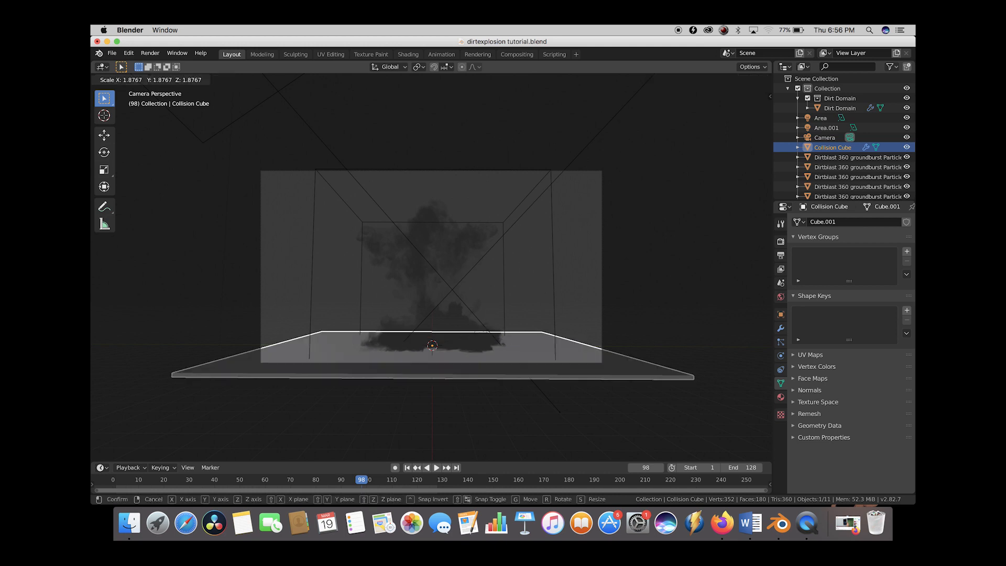
pyautogui.click(371, 282)
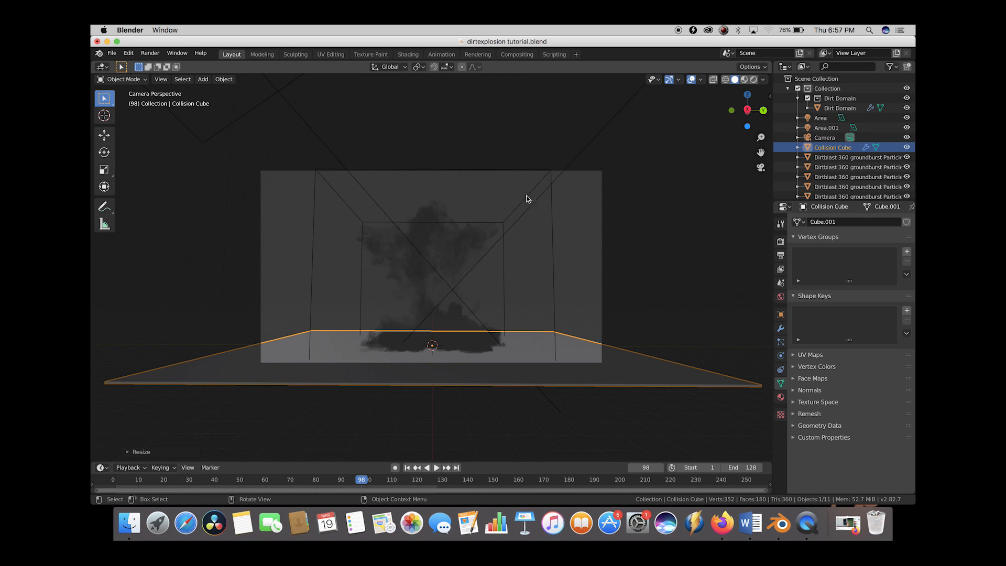
# Bring up the Dirt Domain's smoke material in the Shading workspace and show the scene through the camera.
pyautogui.click(420, 215)
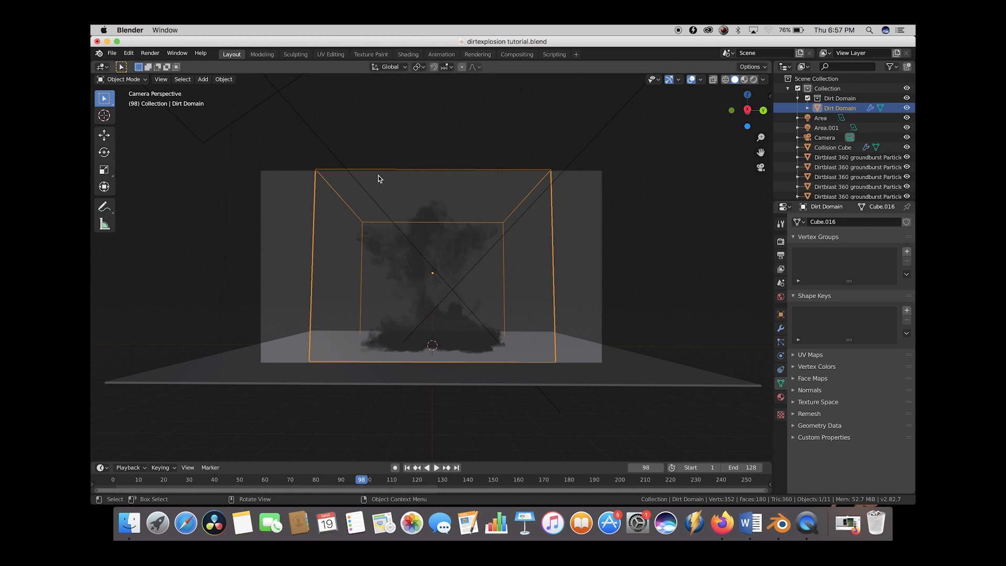
pyautogui.click(409, 55)
pyautogui.moveTo(461, 183)
pyautogui.mouseDown(button='middle')
pyautogui.moveTo(490, 172)
pyautogui.moveTo(495, 152)
pyautogui.mouseUp(button='middle')
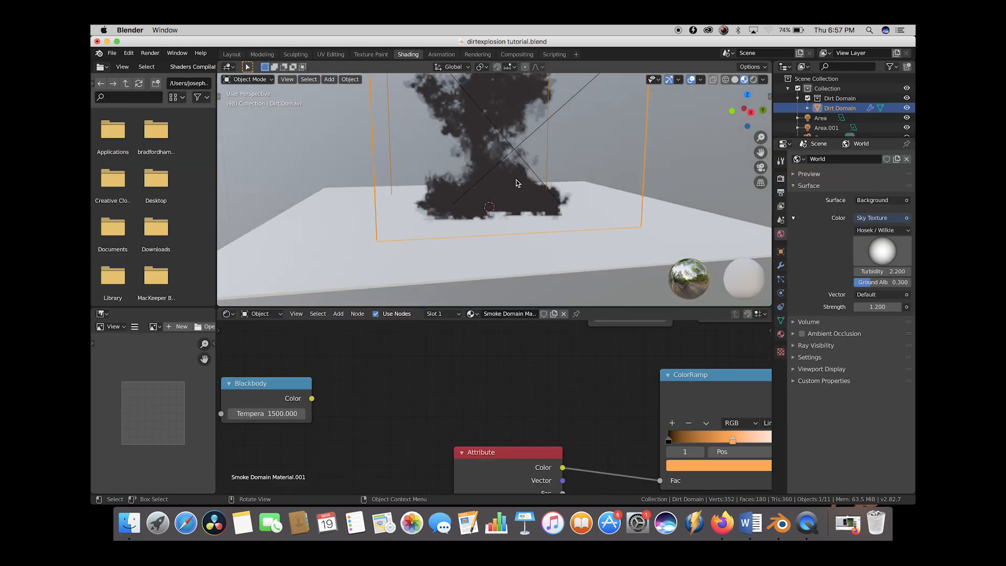
pyautogui.click(764, 80)
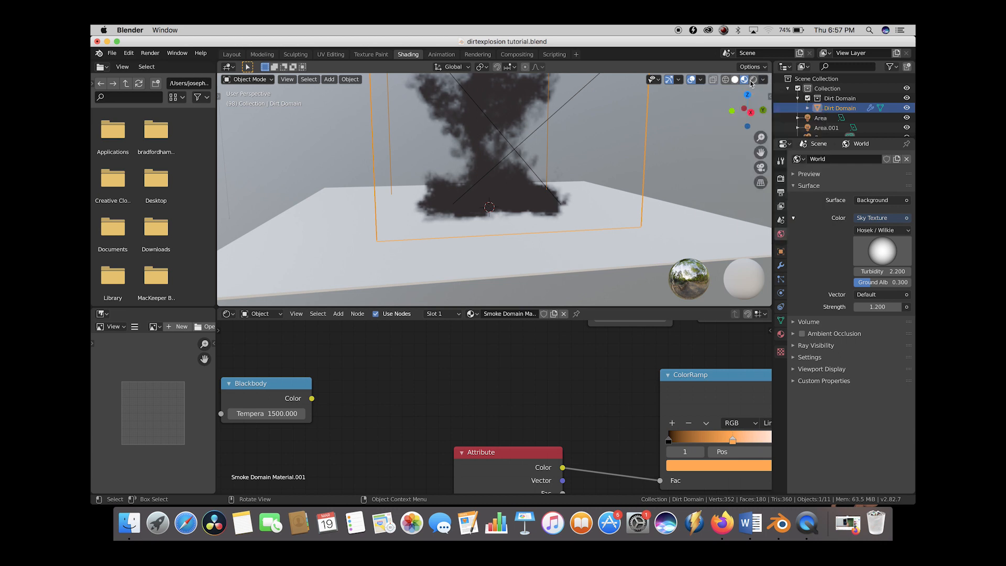
pyautogui.click(752, 80)
pyautogui.click(287, 79)
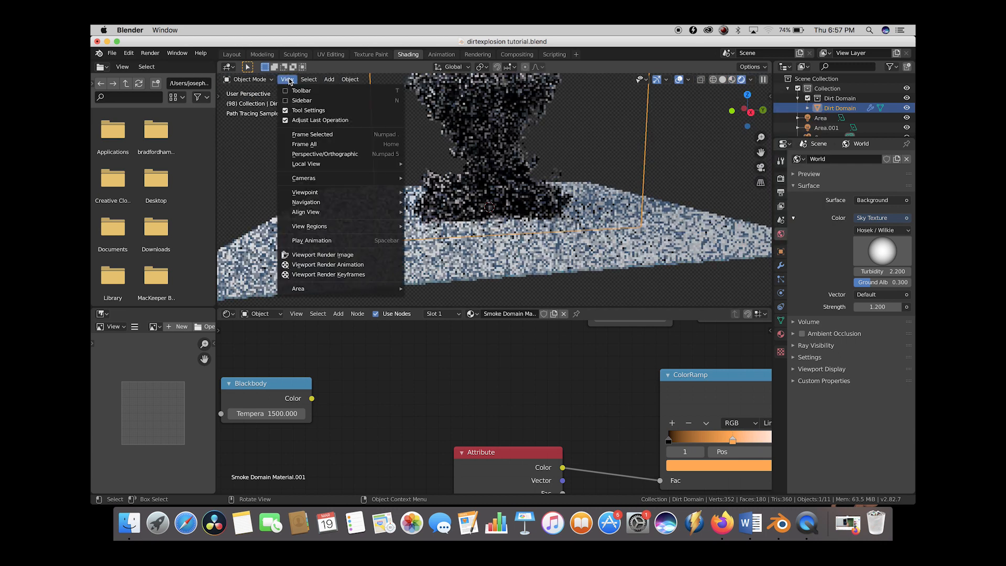
pyautogui.moveTo(315, 189)
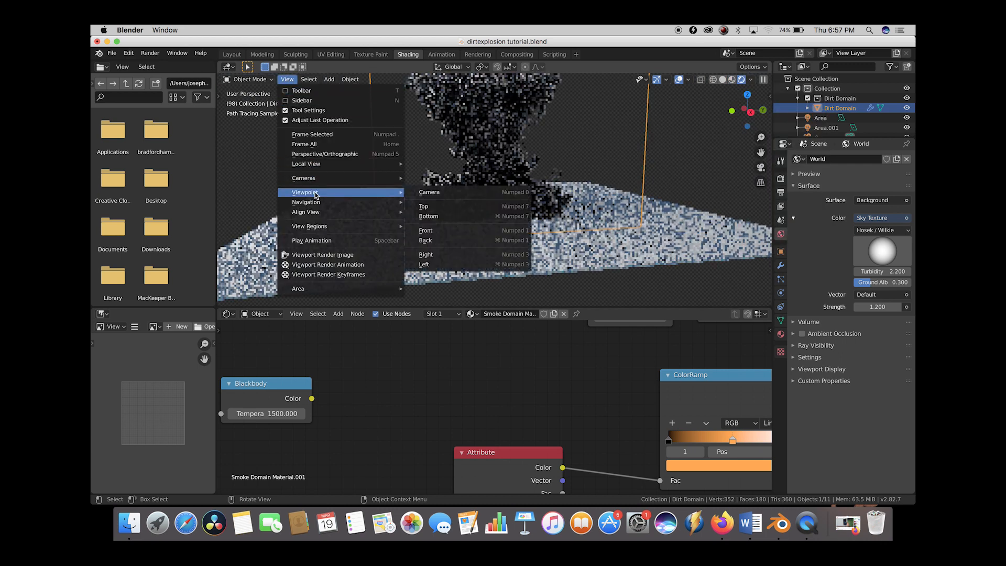
pyautogui.click(425, 194)
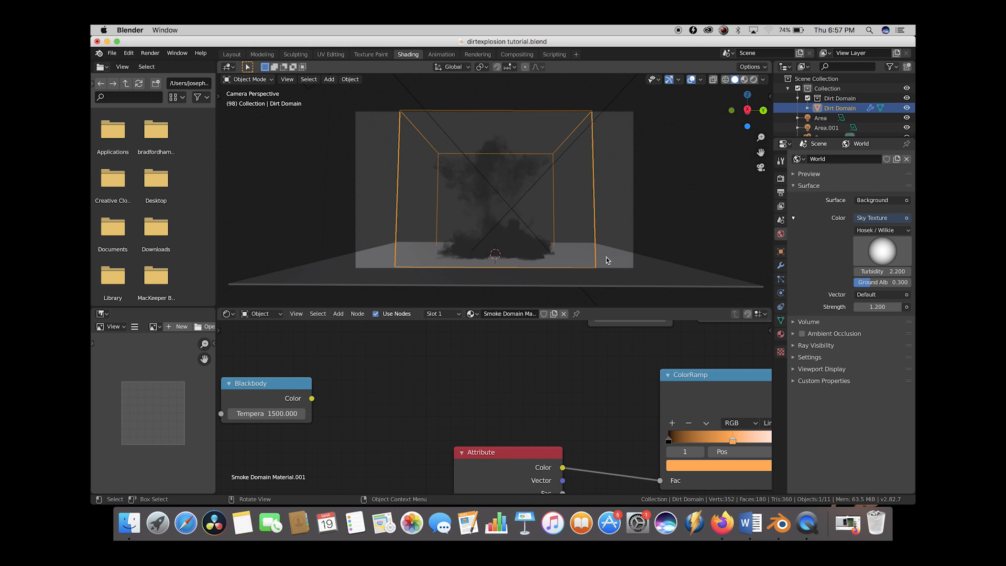
# Set the Multiply value on the smoke material's density attribute to 68.
pyautogui.scroll(-5, 571, 415)
pyautogui.hscroll(5, 571, 416)
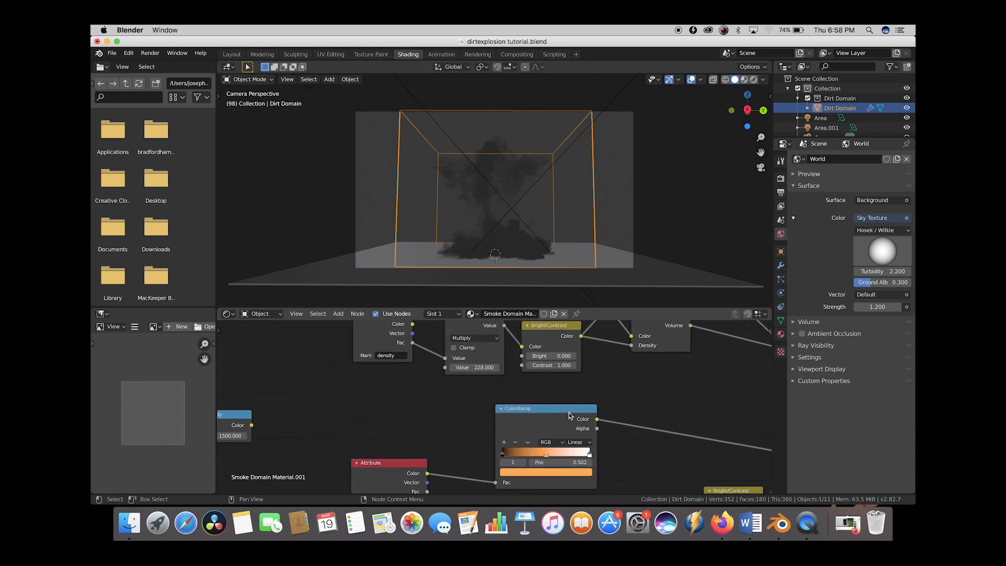
pyautogui.click(473, 369)
pyautogui.write('68')
pyautogui.press('Return')
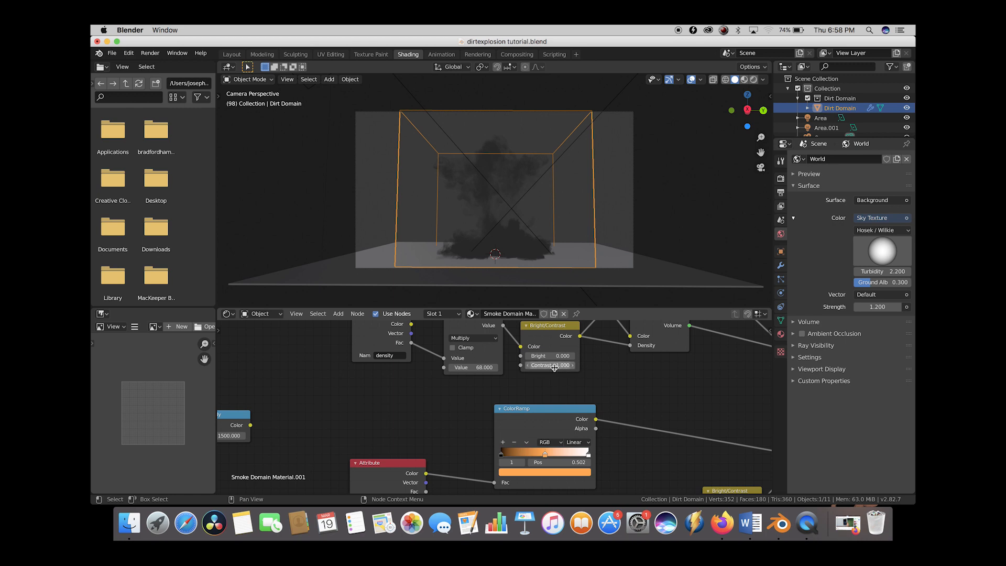
# Preview the smoke density through the camera in Rendered shading and return the viewport to Solid.
pyautogui.scroll(-1, 555, 368)
pyautogui.press('z')
pyautogui.click(512, 152)
pyautogui.press('z')
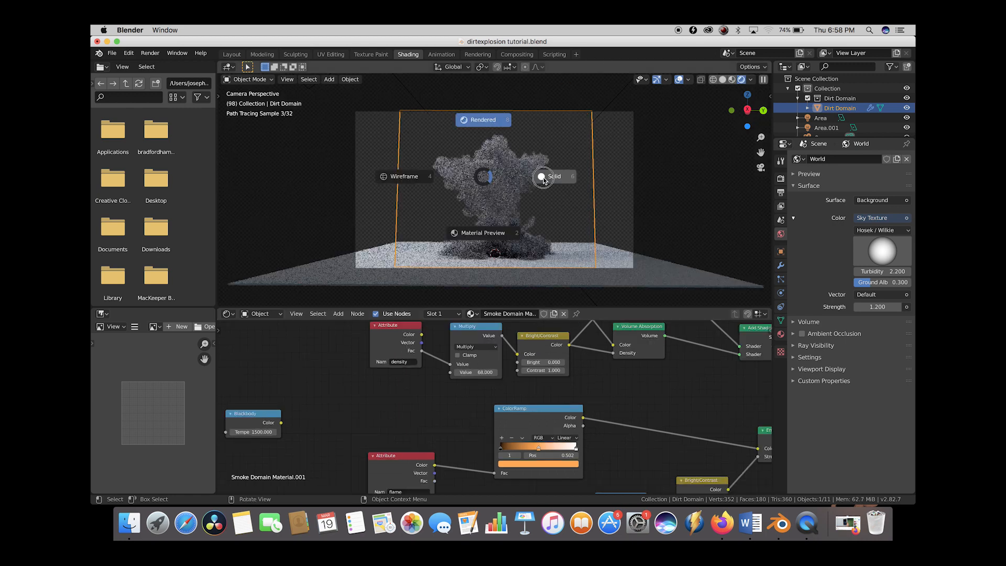
pyautogui.click(543, 180)
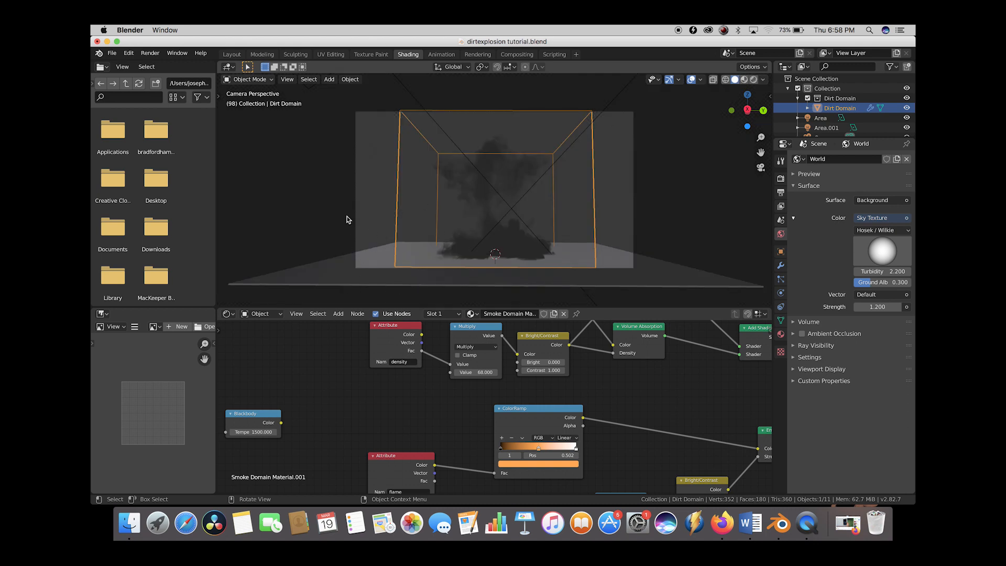
# Make the collision cube a shadow catcher in its object visibility settings.
pyautogui.click(329, 269)
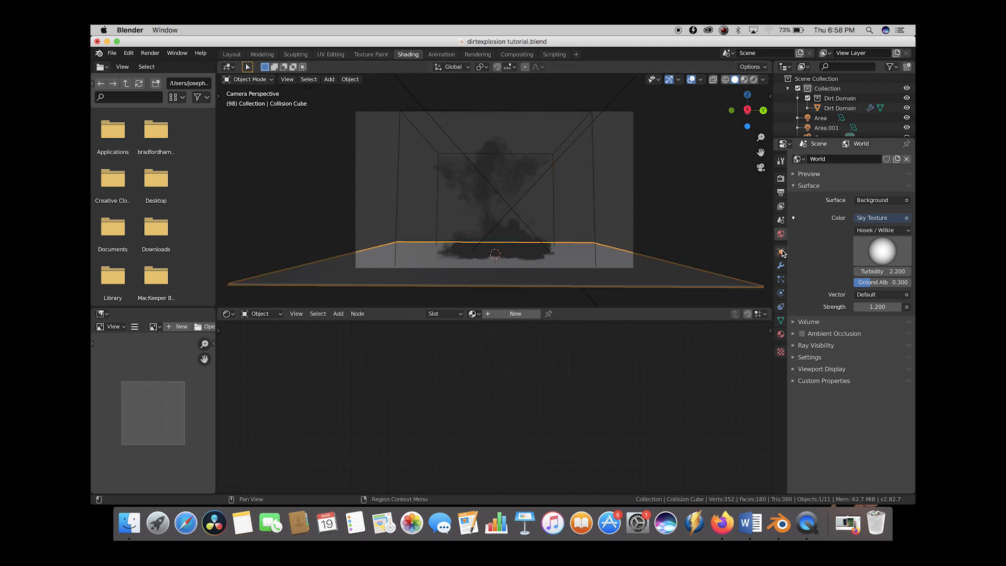
pyautogui.click(781, 252)
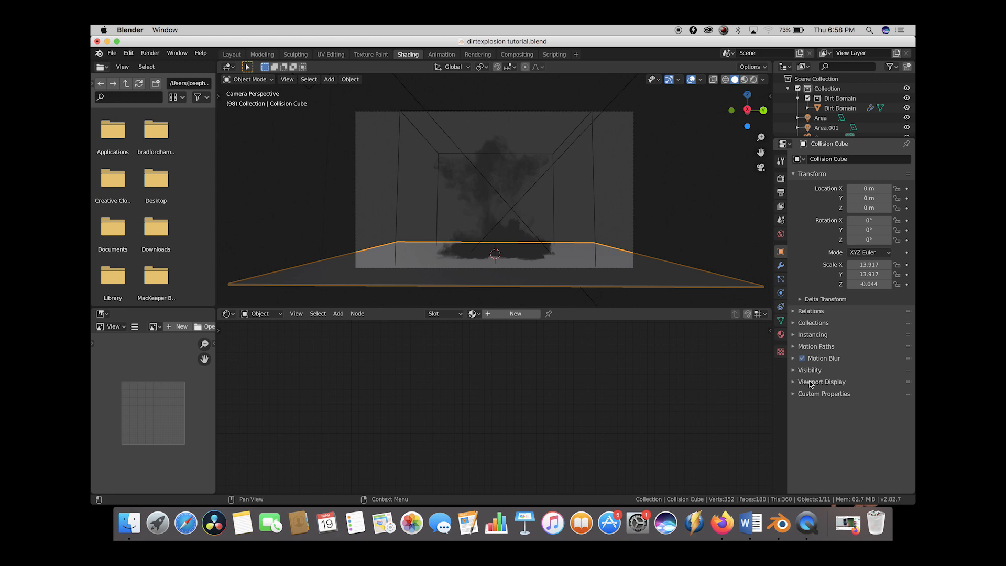
pyautogui.click(794, 370)
pyautogui.scroll(-2, 870, 394)
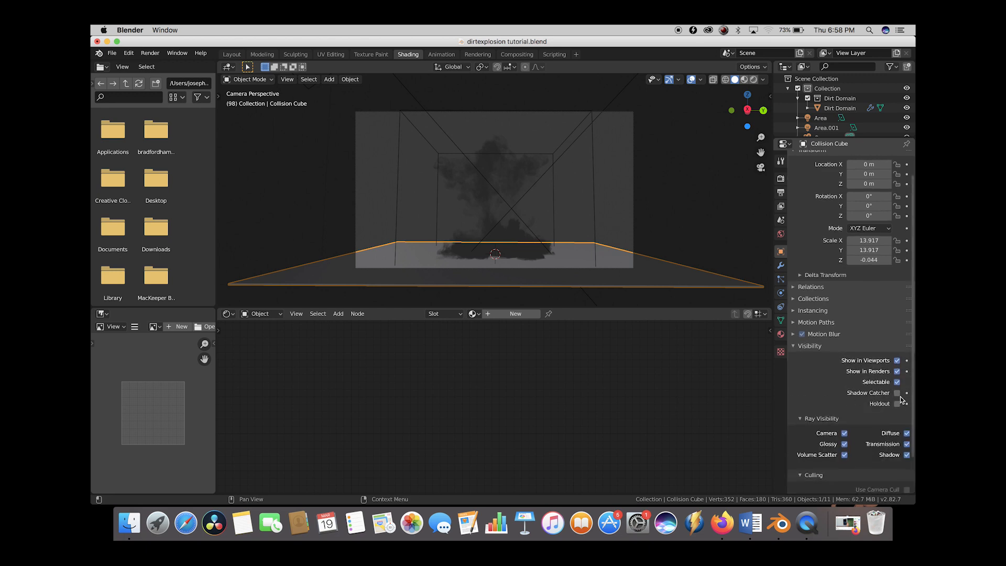
pyautogui.click(897, 394)
# Set the Cycles volume step size to 0.05 m and the maximum volume steps to 260.
pyautogui.click(592, 125)
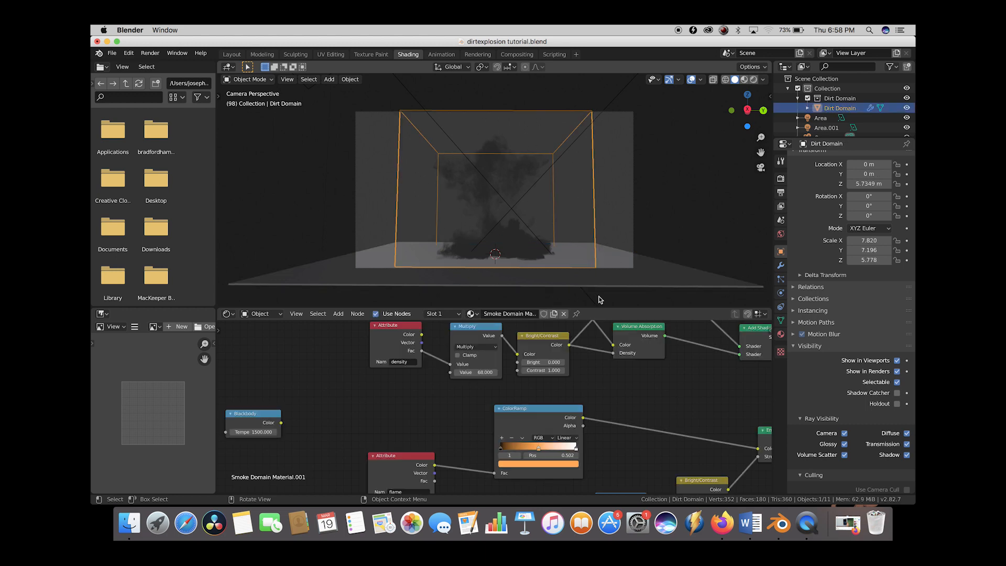
pyautogui.click(781, 179)
pyautogui.click(794, 273)
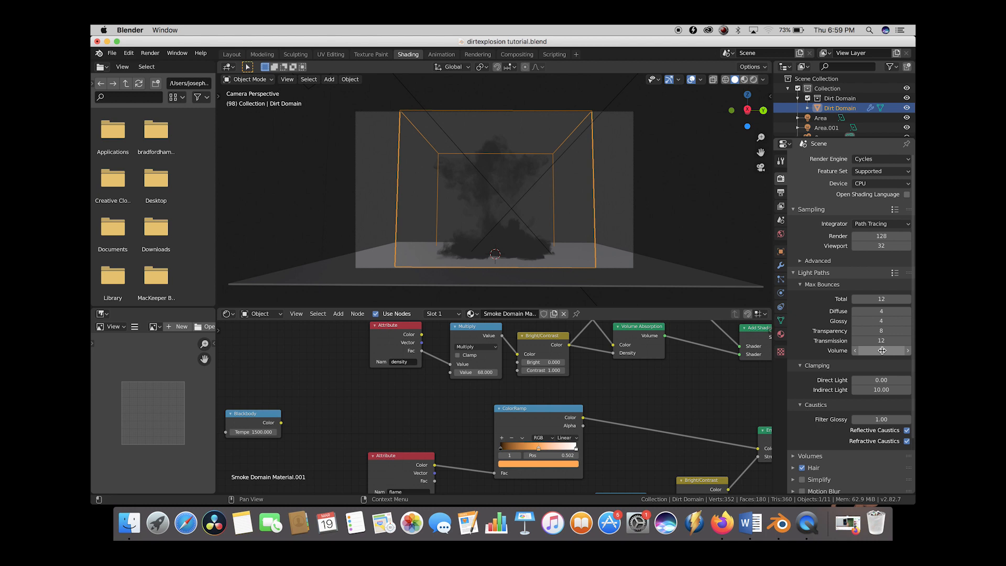
pyautogui.scroll(-5, 817, 423)
pyautogui.click(794, 395)
pyautogui.scroll(-2, 796, 387)
pyautogui.click(880, 378)
pyautogui.write('0.05')
pyautogui.press('Return')
pyautogui.click(887, 389)
pyautogui.write('260')
pyautogui.press('Return')
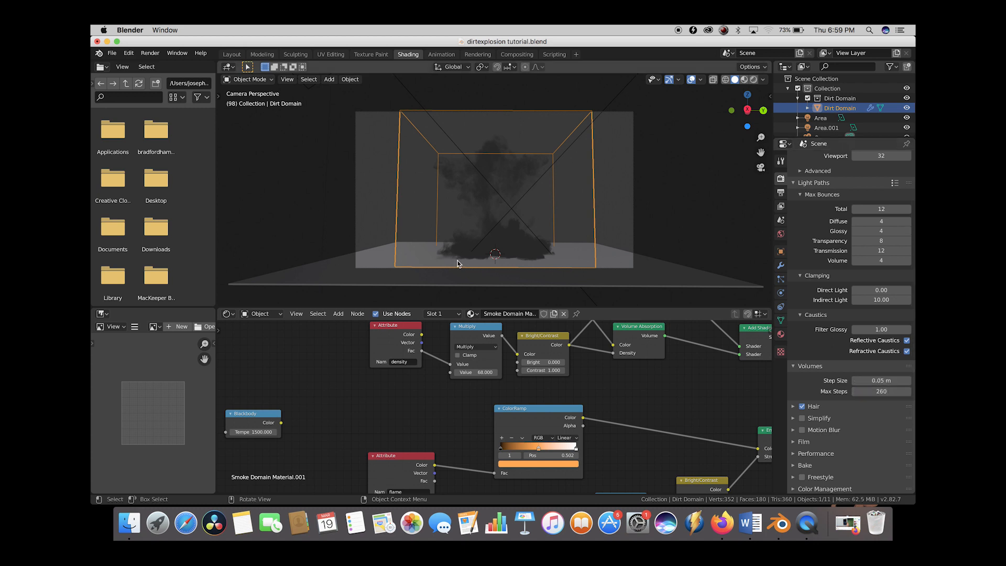
# Check the explosion and its caught ground shadow in Rendered shading, and switch back to Solid.
pyautogui.press('z')
pyautogui.click(498, 198)
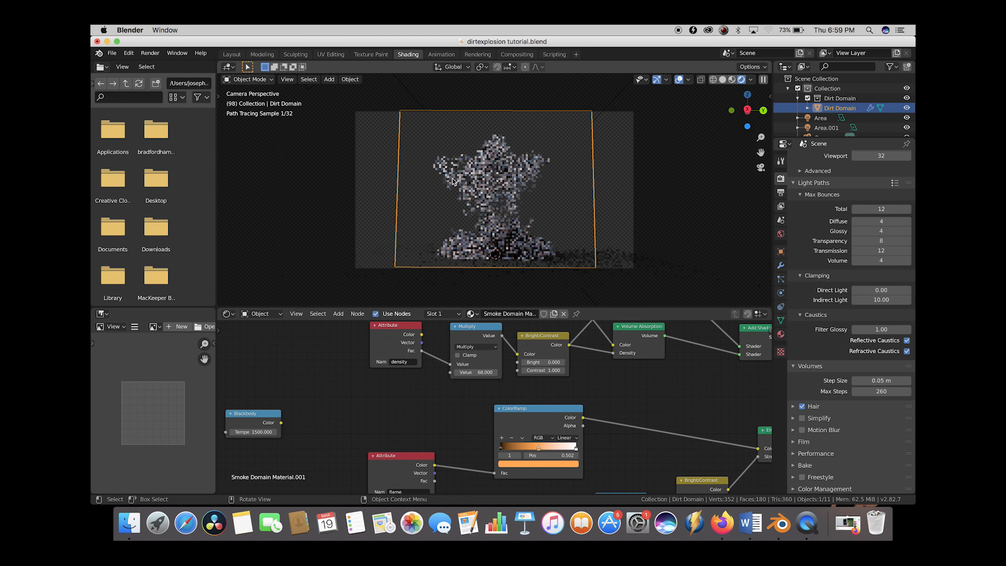
pyautogui.press('z')
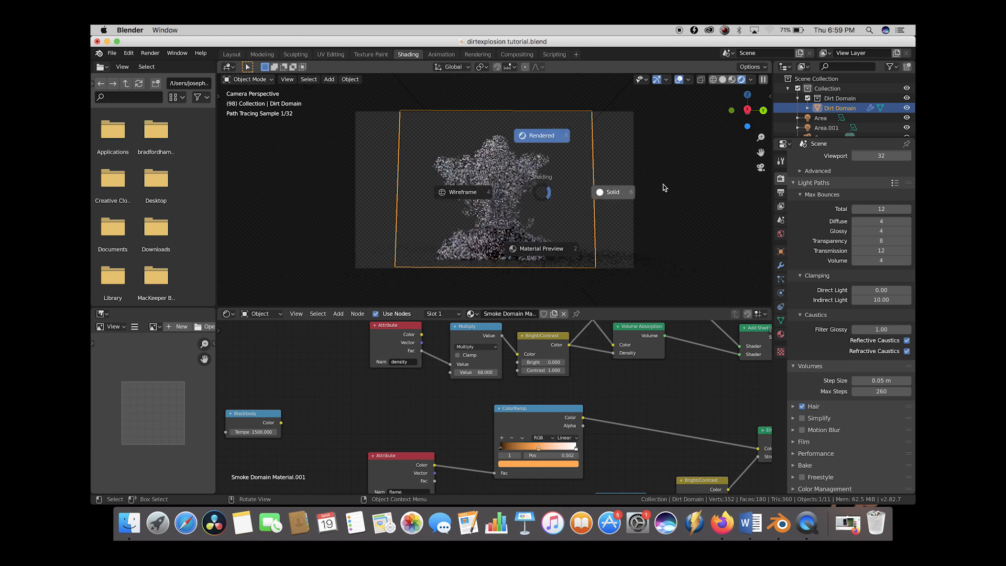
pyautogui.click(604, 190)
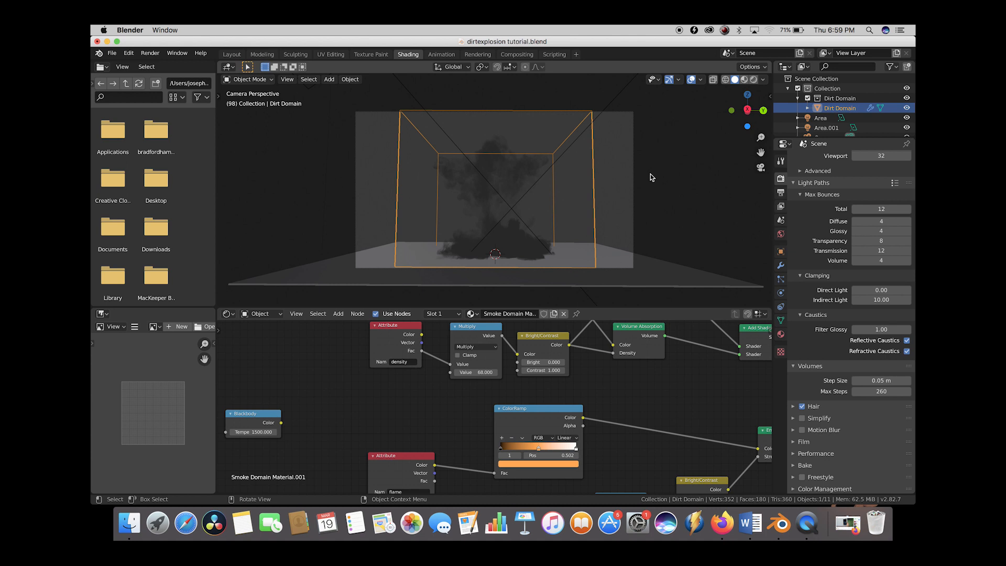
# Go to frame 32 and preview the explosion through the camera in Rendered shading.
pyautogui.click(232, 54)
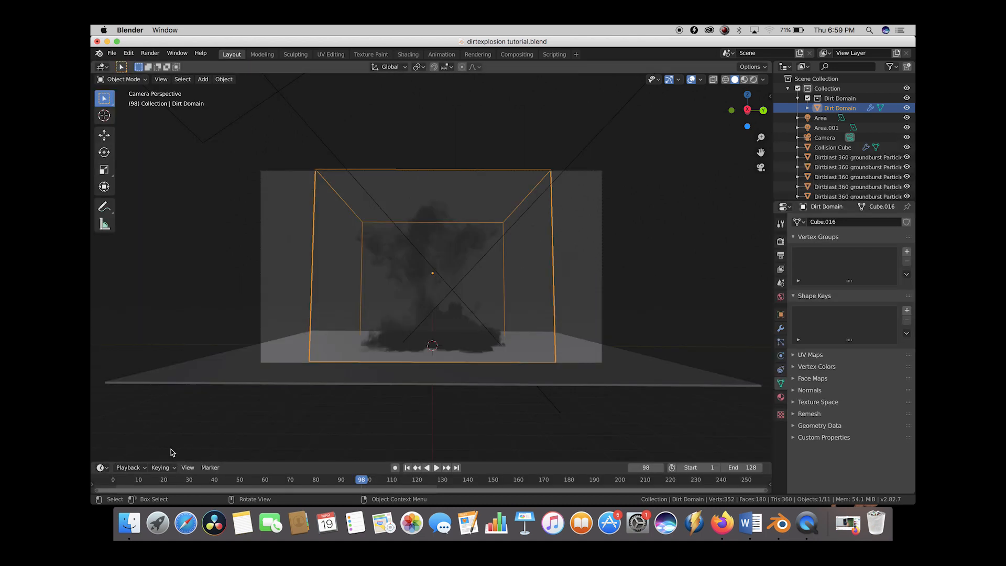
pyautogui.click(193, 482)
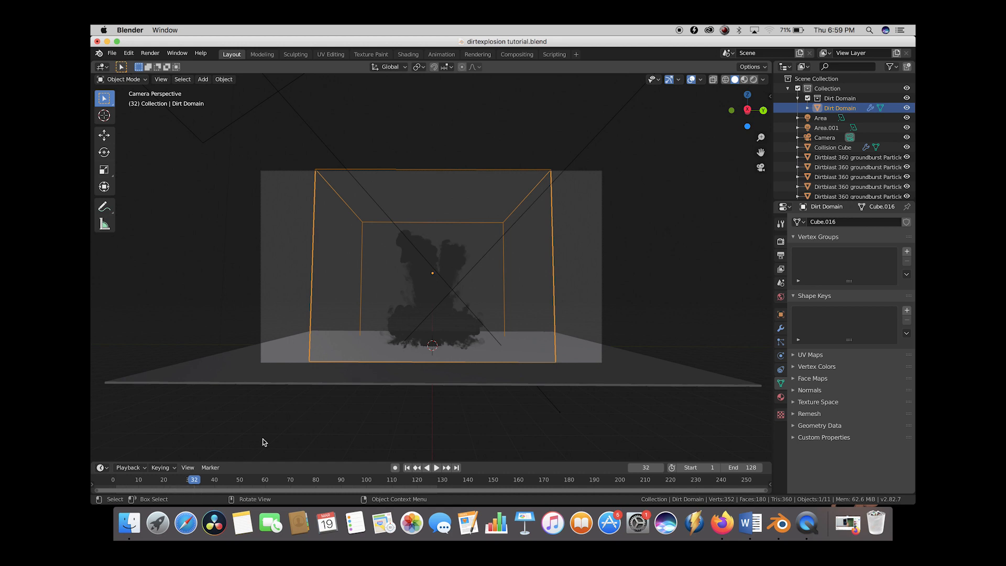
pyautogui.click(408, 54)
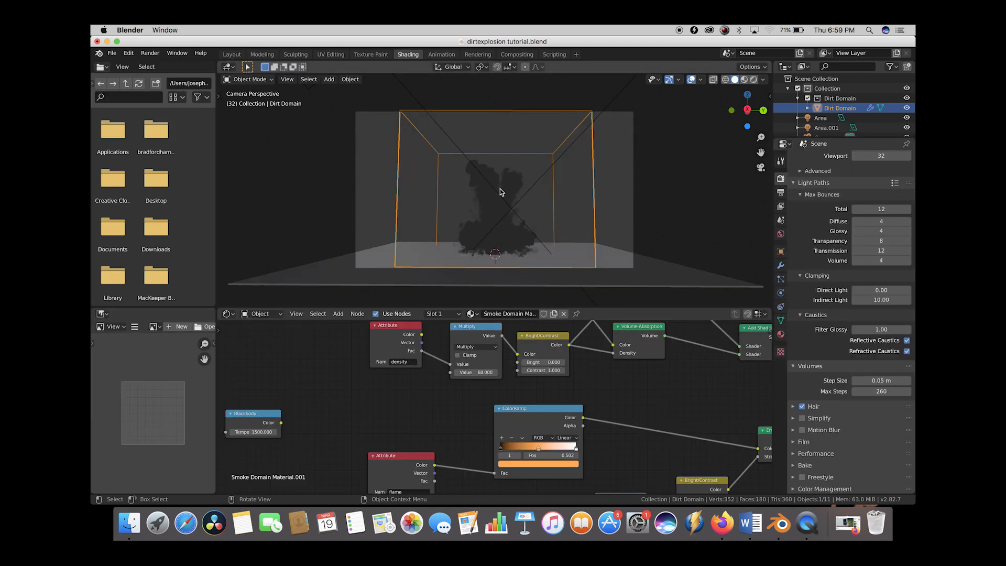
pyautogui.press('z')
pyautogui.click(498, 160)
pyautogui.click(590, 125)
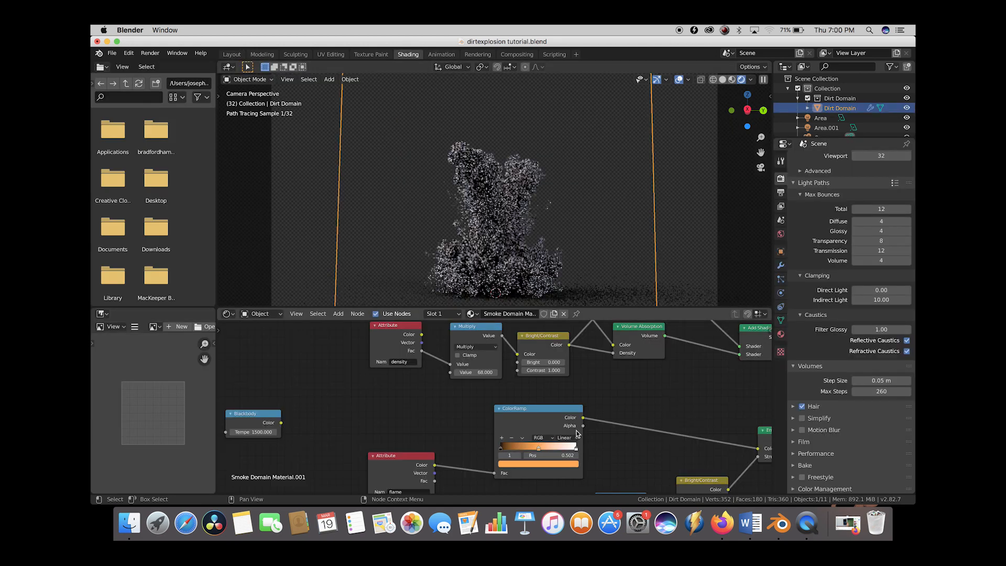
# Look over the smoke domain material's node tree, and return the viewport to Solid shading.
pyautogui.scroll(-4, 576, 433)
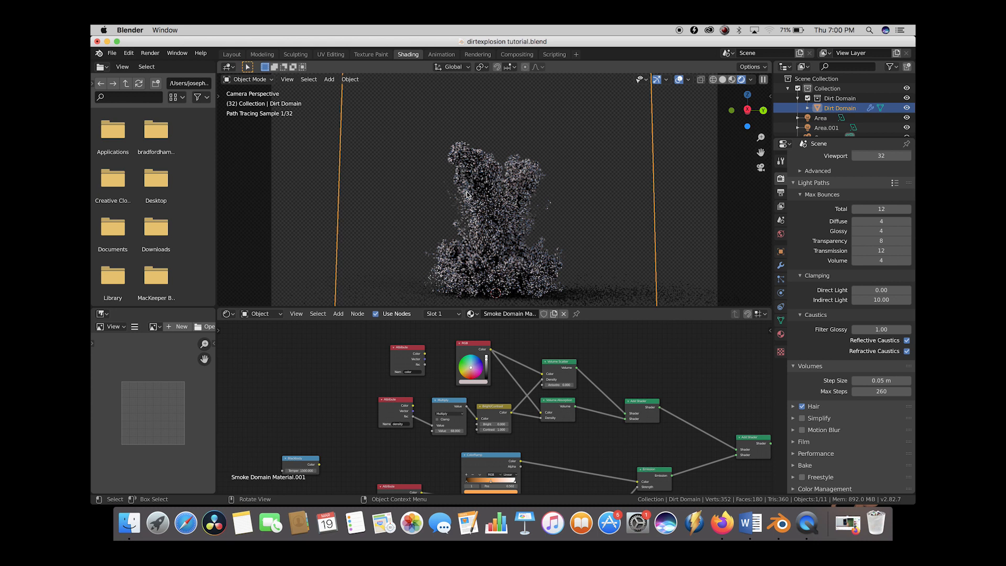
pyautogui.scroll(-2, 494, 420)
pyautogui.moveTo(494, 420); pyautogui.dragTo(453, 407, button='middle')
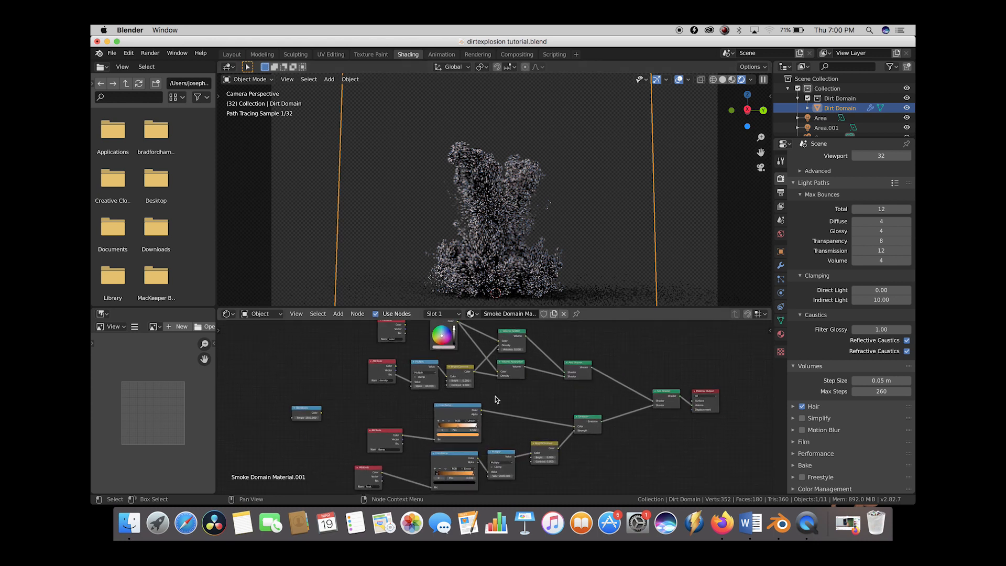
pyautogui.scroll(-2, 454, 406)
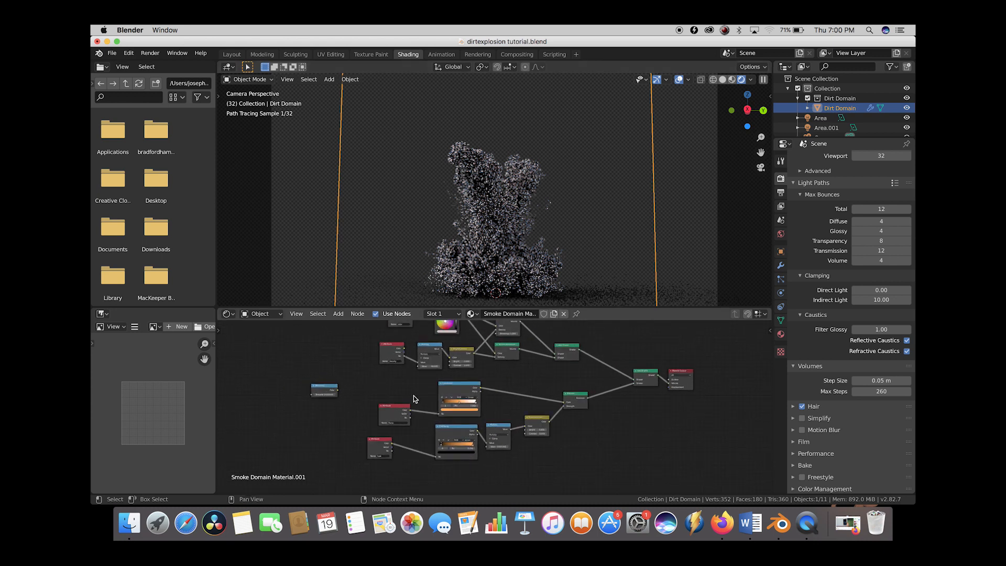
pyautogui.scroll(3, 455, 390)
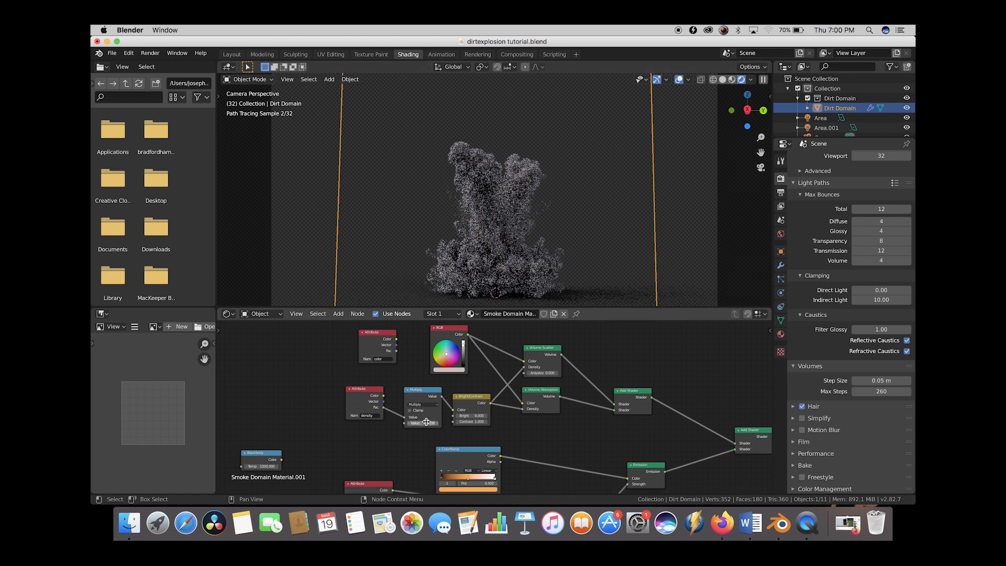
pyautogui.press('z')
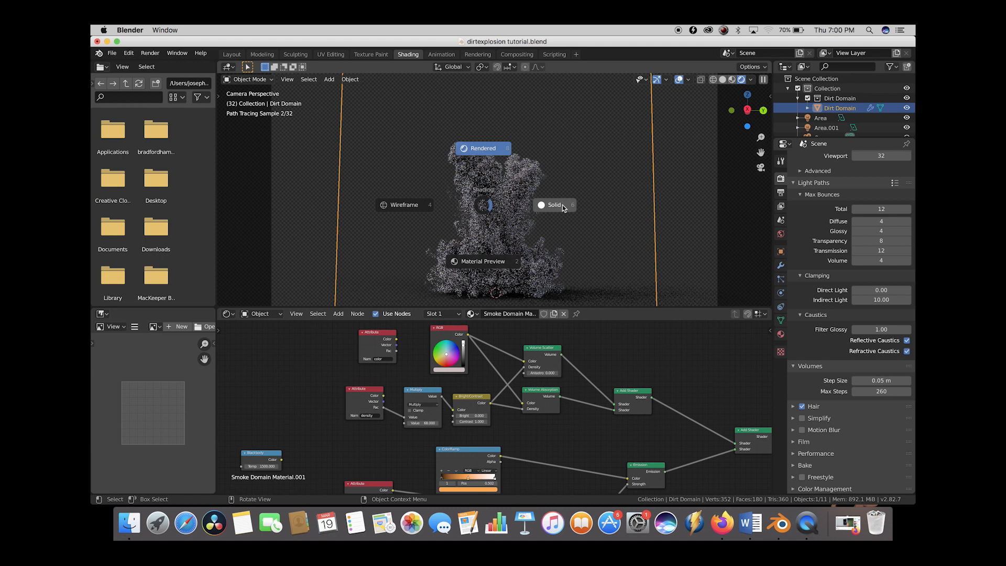
pyautogui.click(555, 205)
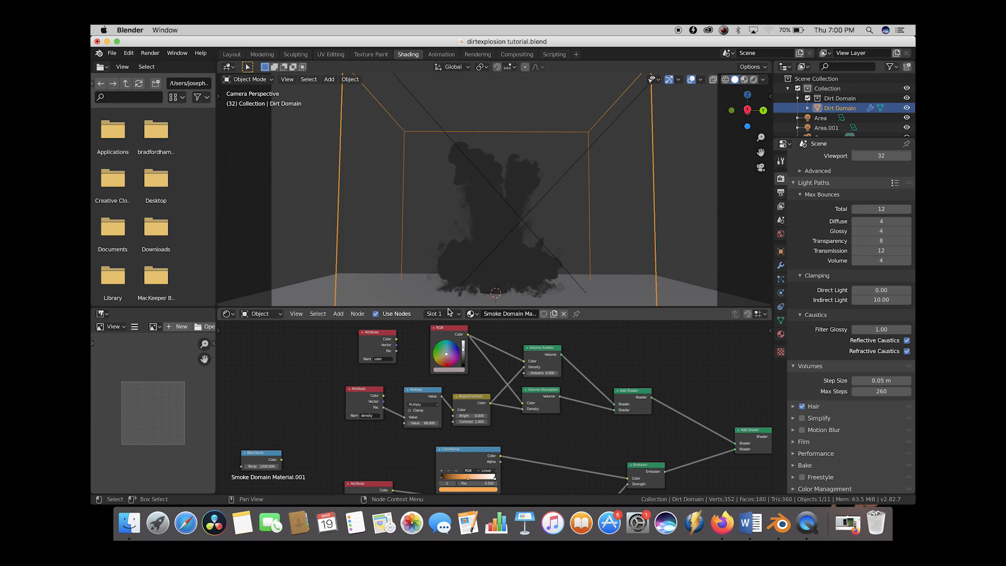
# Move the animation to frame 61 and review the explosion together with the smoke material nodes.
pyautogui.click(232, 54)
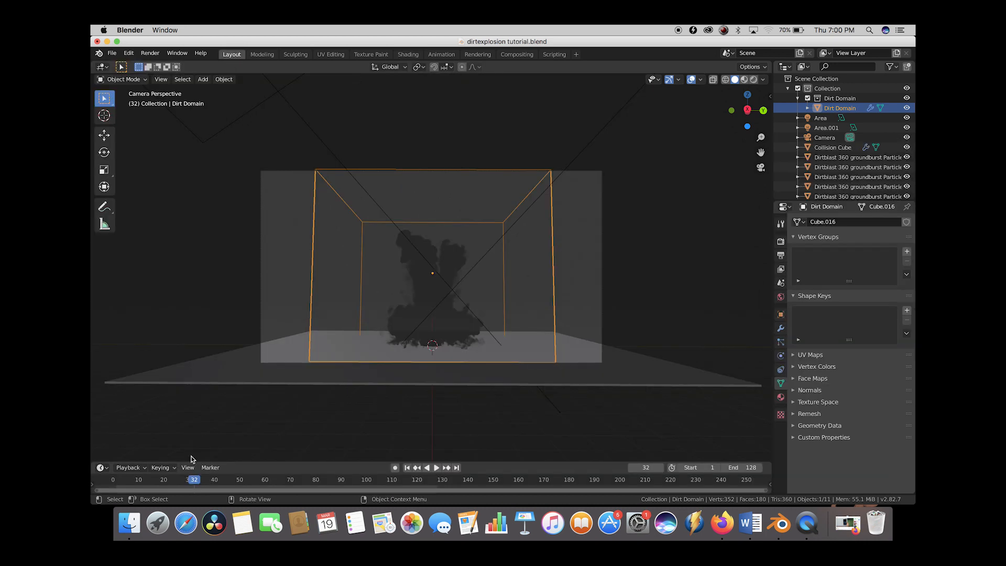
pyautogui.click(267, 481)
pyautogui.press('space')
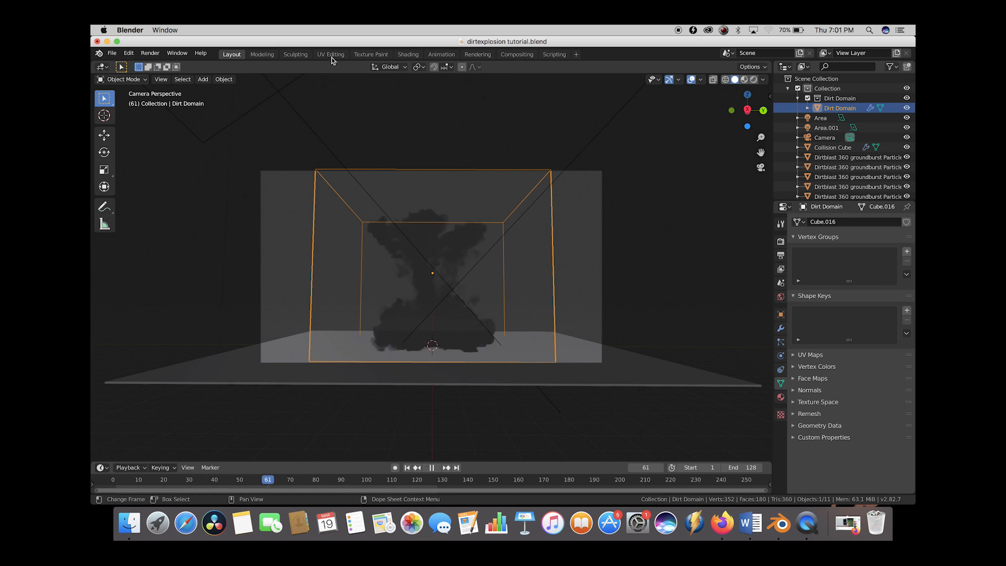
pyautogui.click(408, 54)
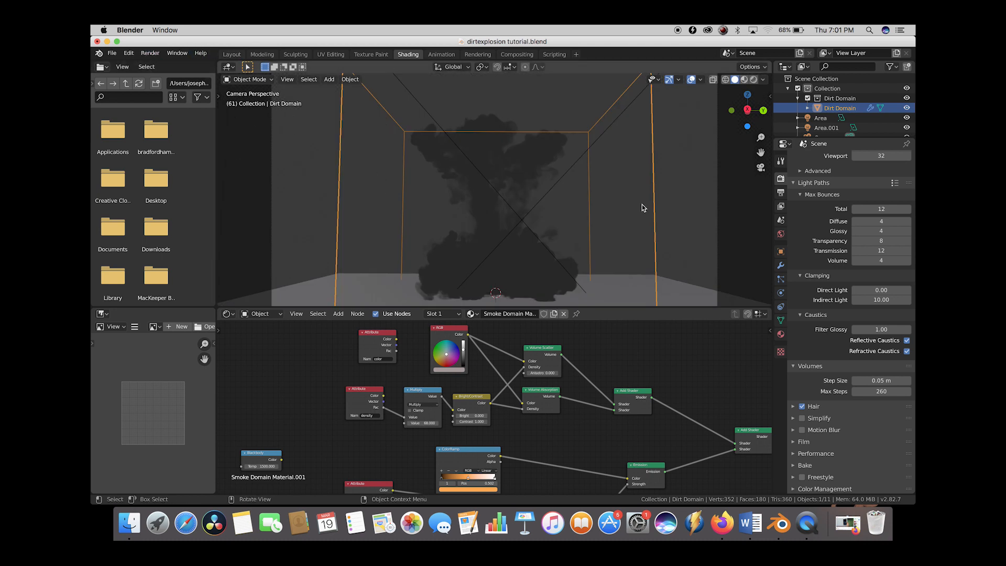
pyautogui.scroll(-3, 492, 406)
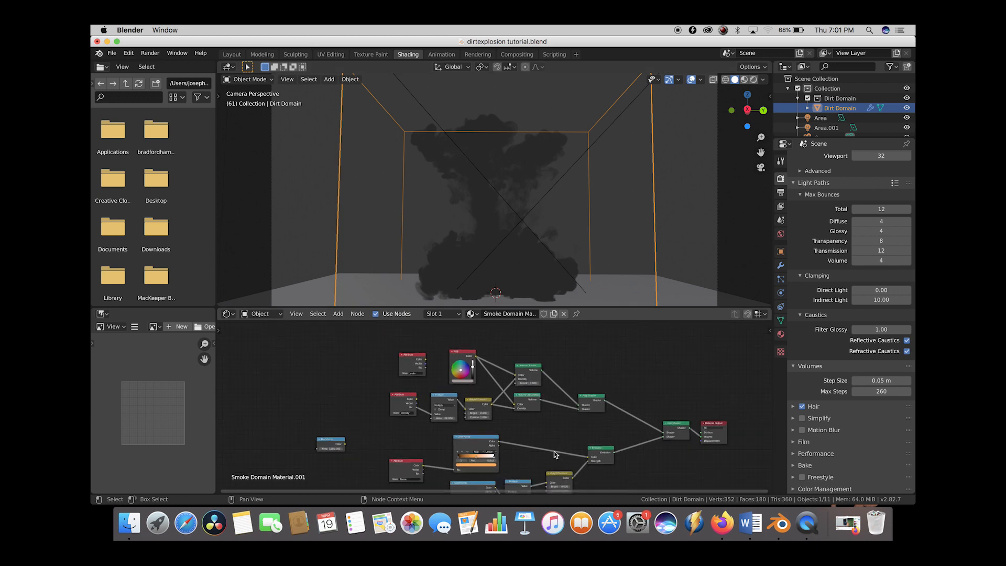
pyautogui.scroll(-1, 451, 385)
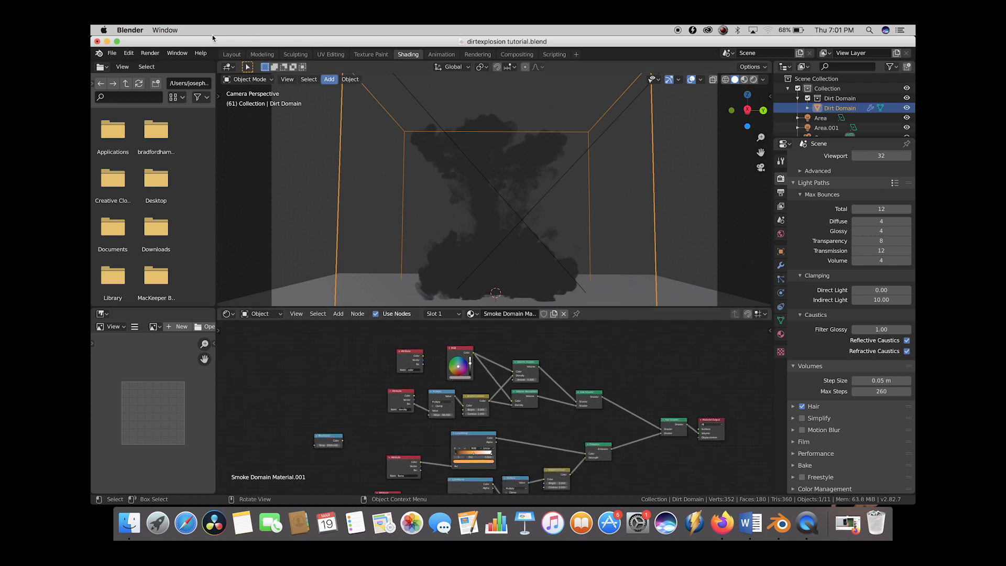
# Set the Cycles render samples to 20 and show the output dimension settings.
pyautogui.click(230, 54)
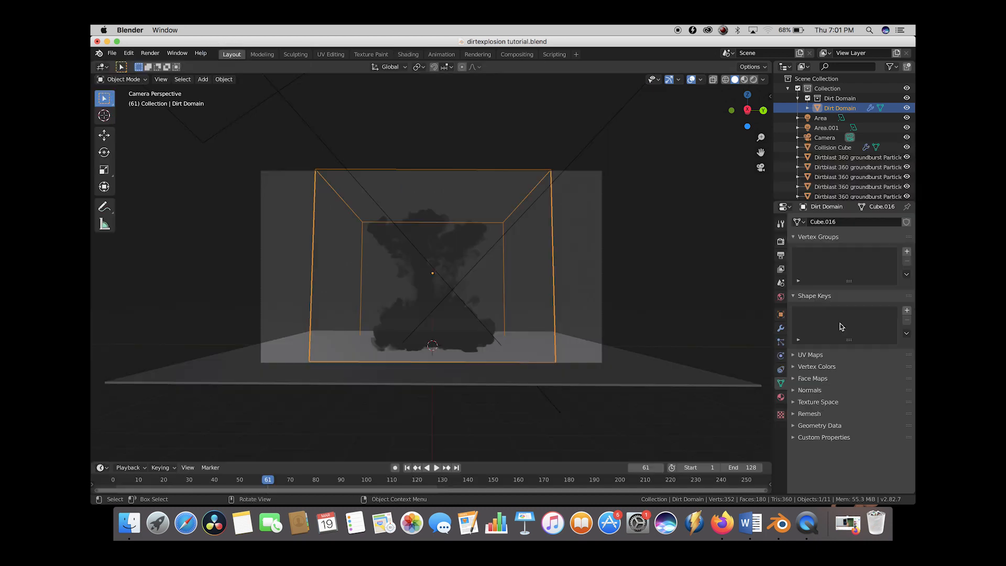
pyautogui.click(781, 241)
pyautogui.click(881, 247)
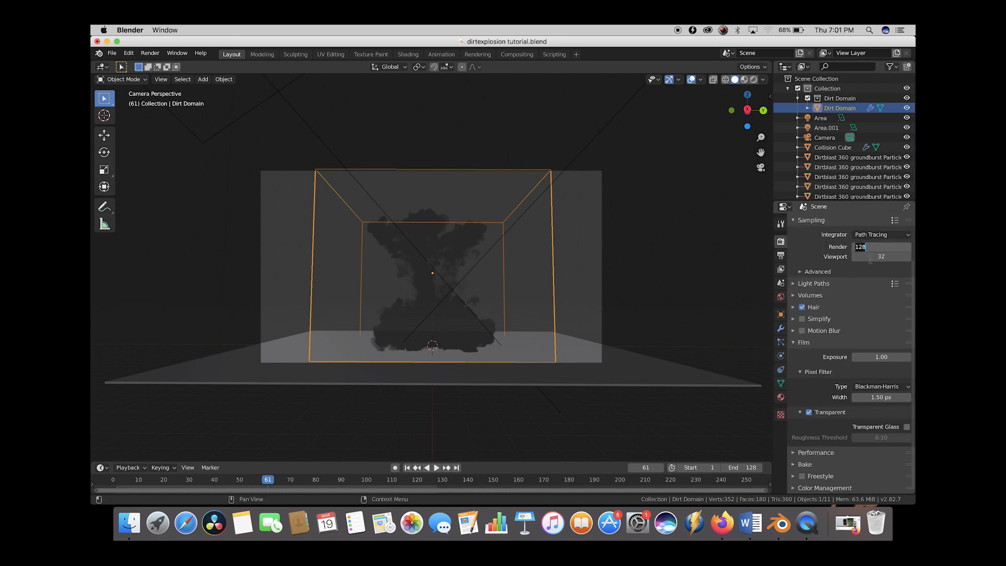
pyautogui.click(780, 255)
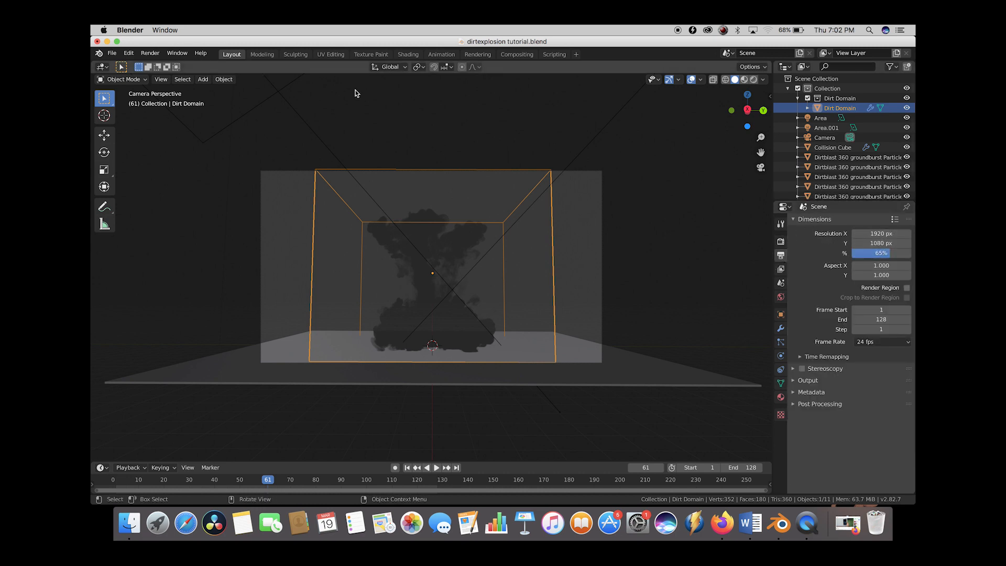
# Render frame 61 as a still image, inspect the result, and close the render window.
pyautogui.click(148, 53)
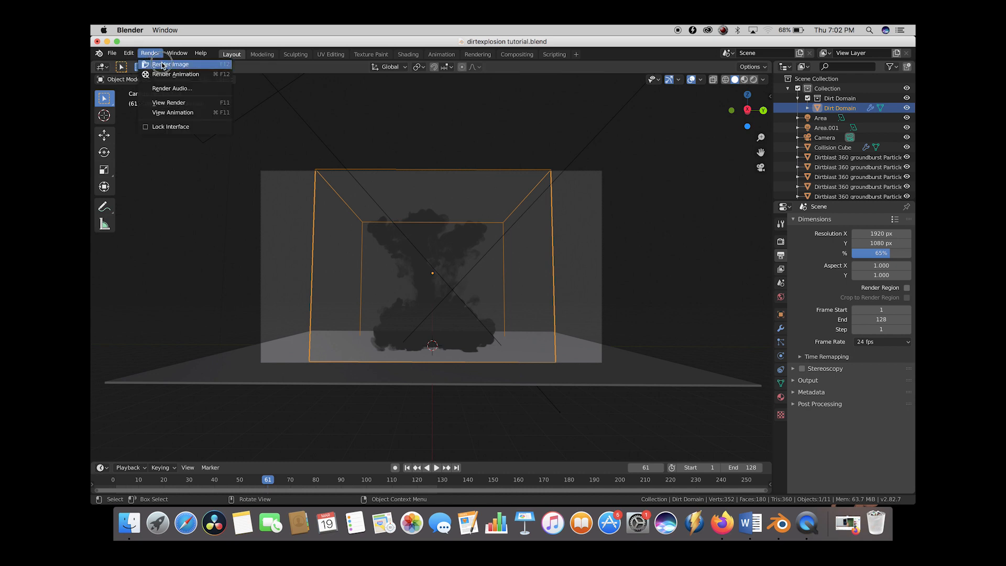
pyautogui.click(162, 65)
pyautogui.moveTo(254, 41); pyautogui.dragTo(432, 153)
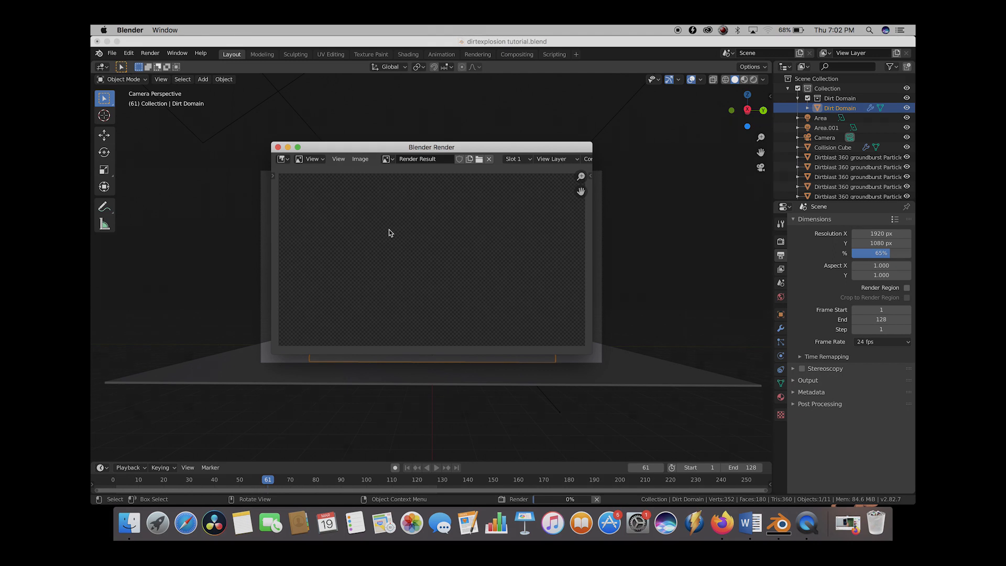
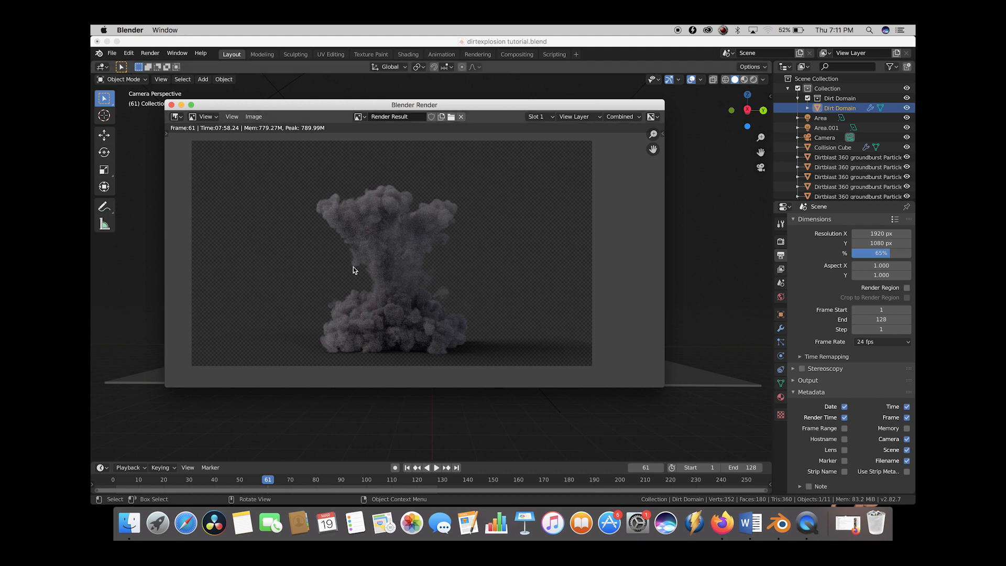
pyautogui.click(171, 105)
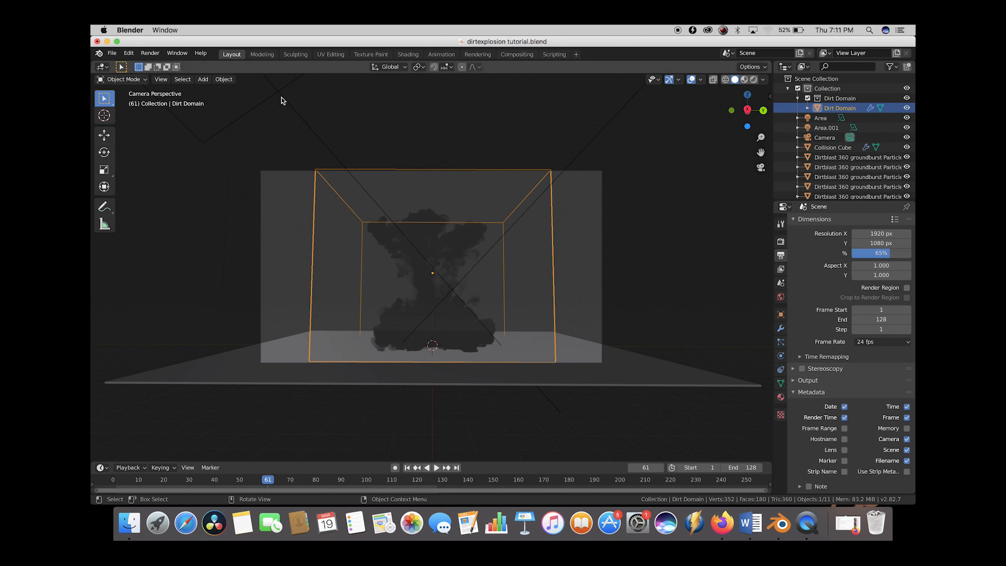
# Enable nodes in the compositor and space the Render Layers and Composite nodes far apart.
pyautogui.click(516, 55)
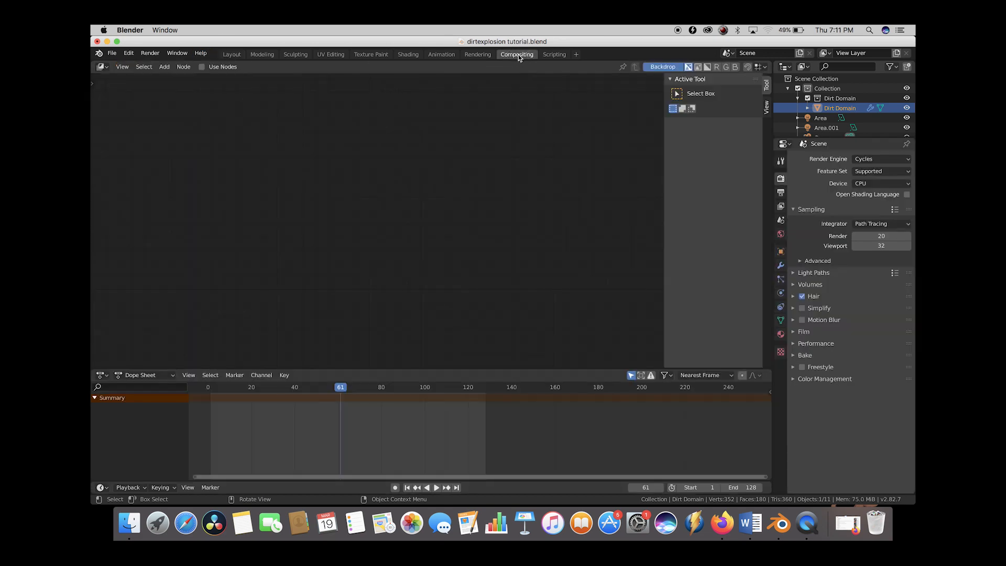
pyautogui.click(201, 66)
pyautogui.scroll(-4, 379, 214)
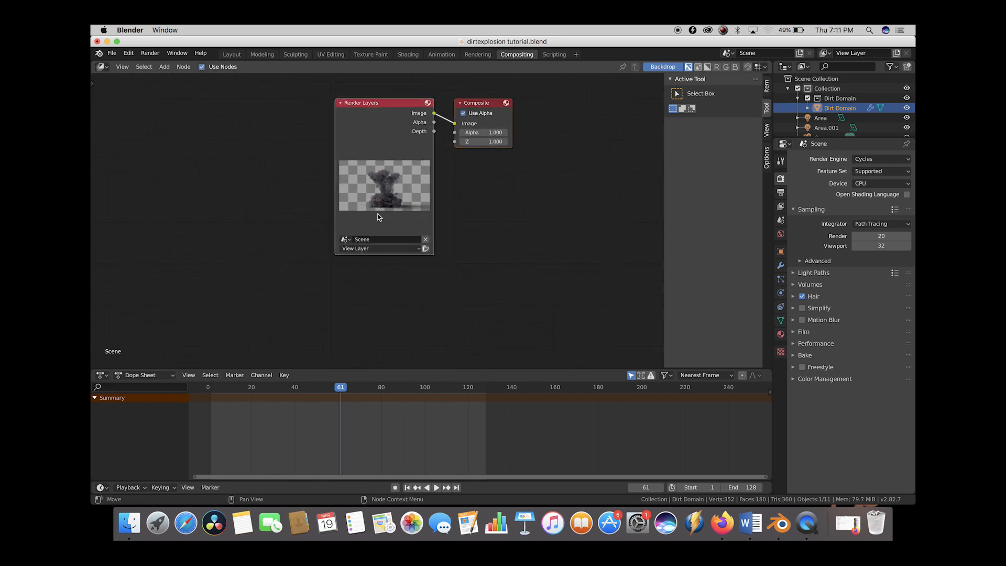
pyautogui.moveTo(379, 214); pyautogui.dragTo(340, 237, button='middle')
pyautogui.moveTo(388, 208); pyautogui.dragTo(237, 214)
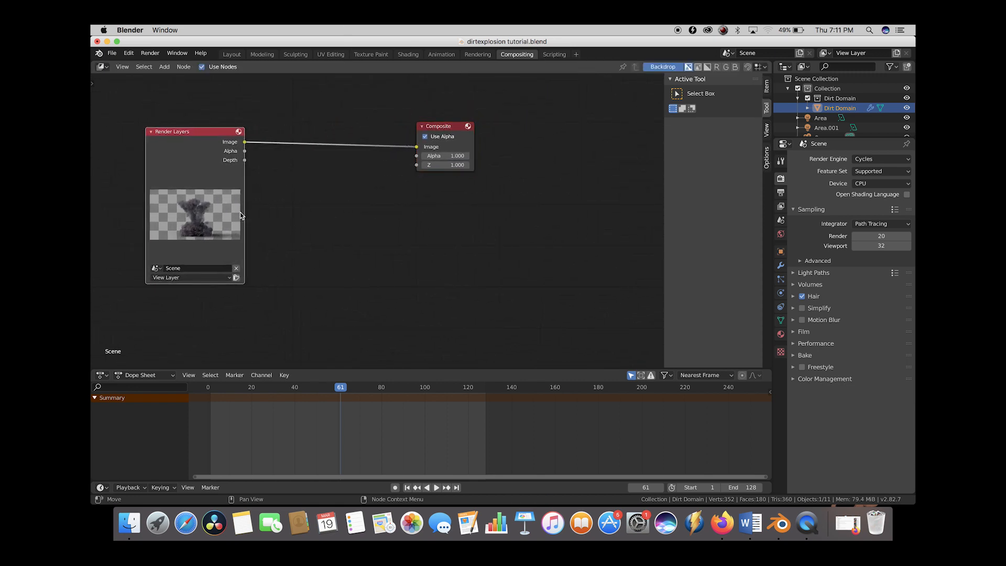
pyautogui.moveTo(445, 152); pyautogui.dragTo(617, 167)
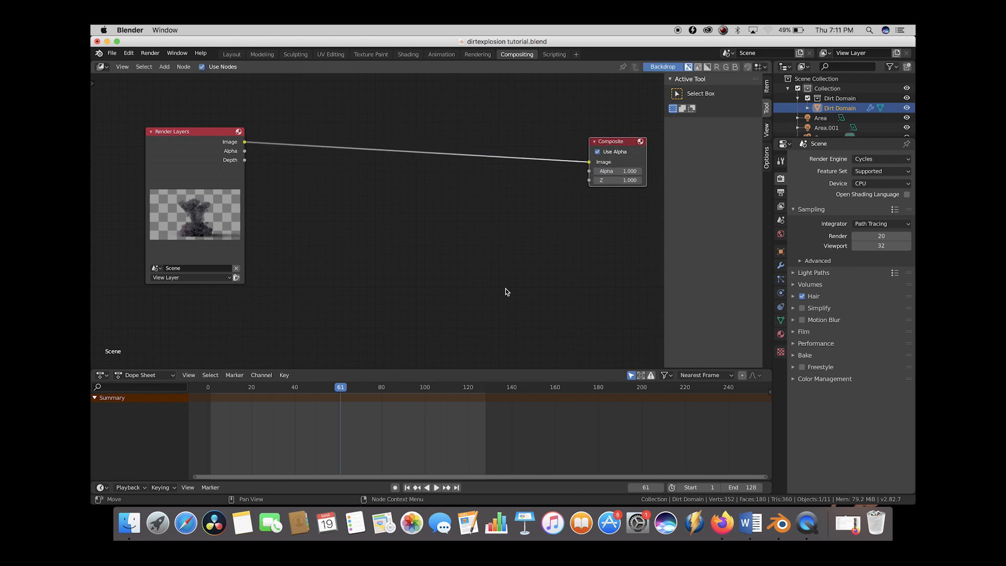
# Add a Viewer node below the Composite node and feed it the Render Layers image as backdrop.
pyautogui.scroll(-1, 505, 291)
pyautogui.hotkey('shift', 'a')
pyautogui.moveTo(476, 251)
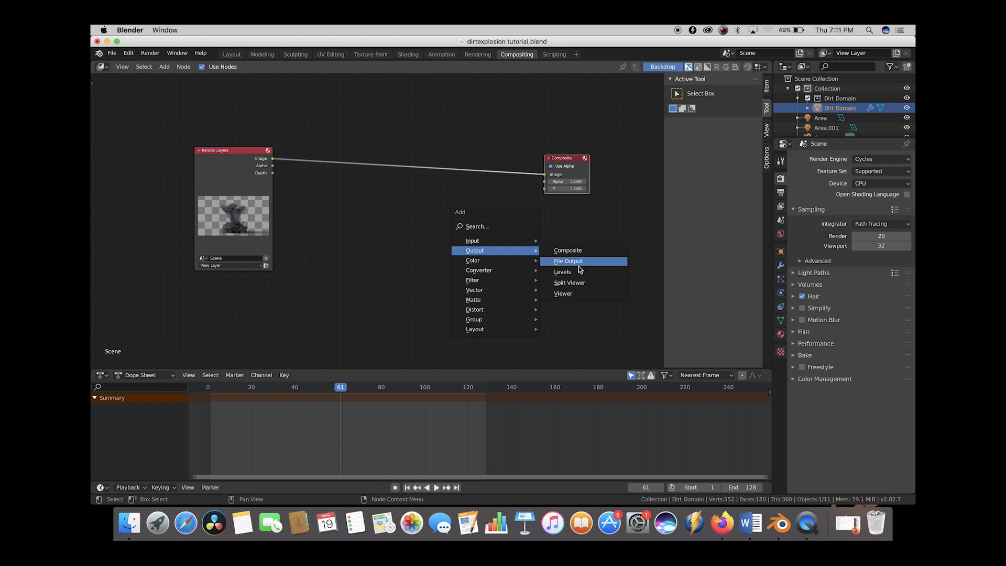
pyautogui.click(563, 294)
pyautogui.click(542, 226)
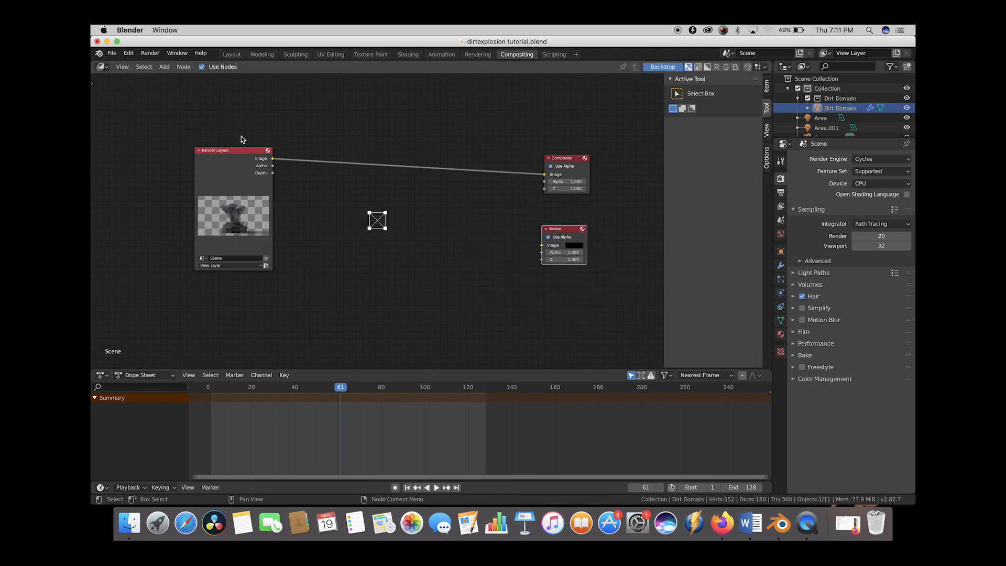
pyautogui.moveTo(272, 158); pyautogui.dragTo(543, 246)
pyautogui.scroll(-3, 369, 226)
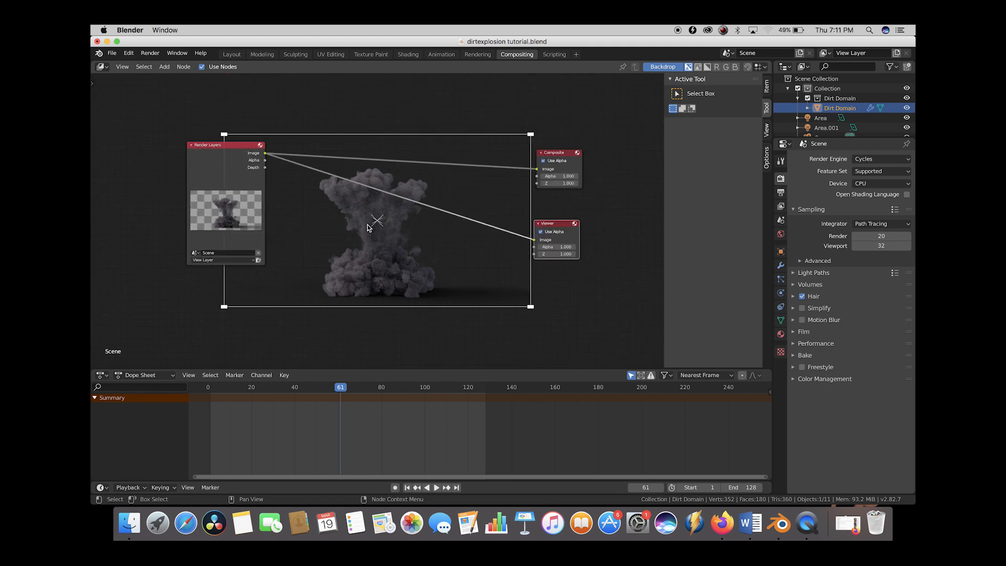
pyautogui.hscroll(-2, 367, 228)
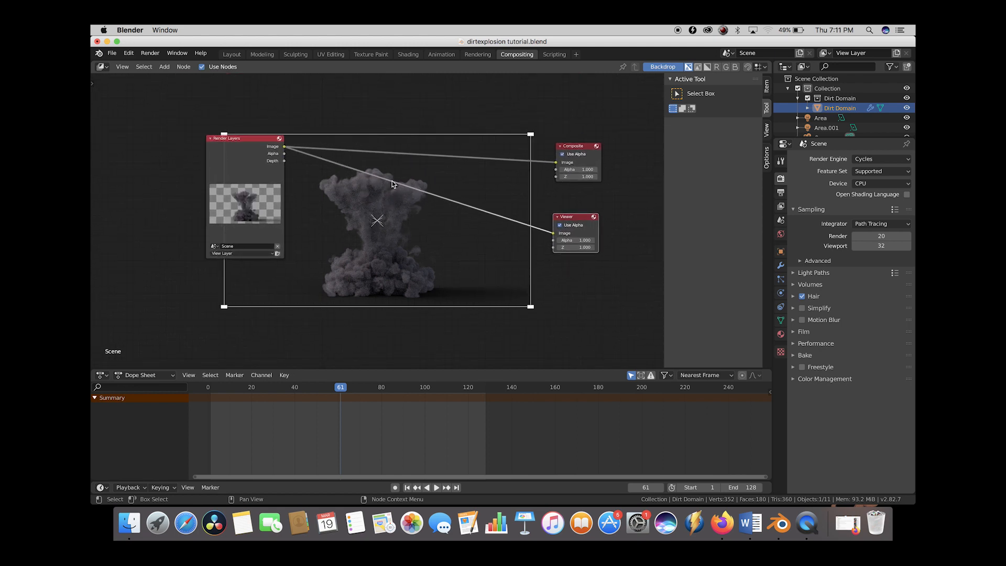
# Add an Image node below the Render Layers node and load landscape-2211587.jpg from the Downloads folder into it.
pyautogui.click(781, 192)
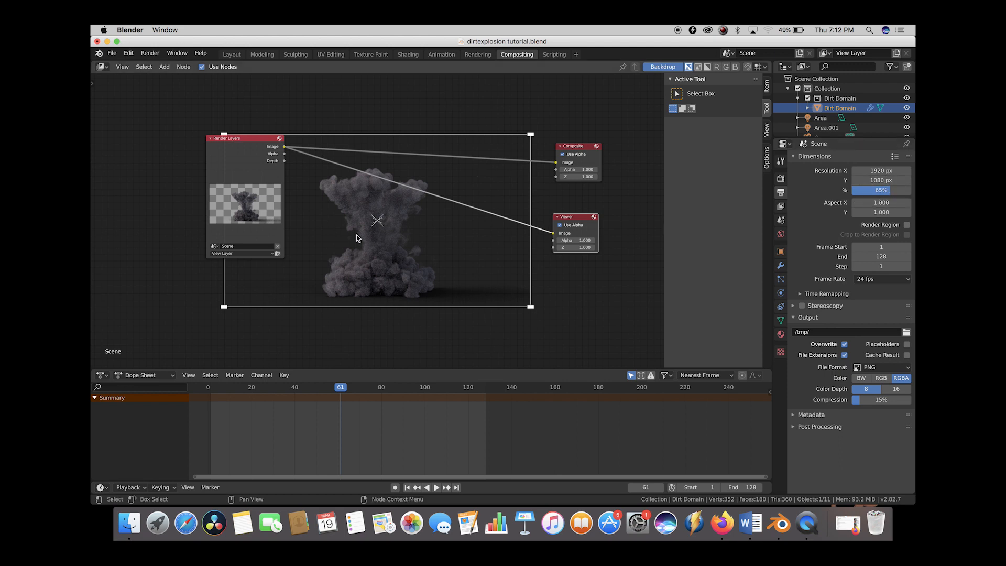
pyautogui.hotkey('shift', 'a')
pyautogui.moveTo(393, 250)
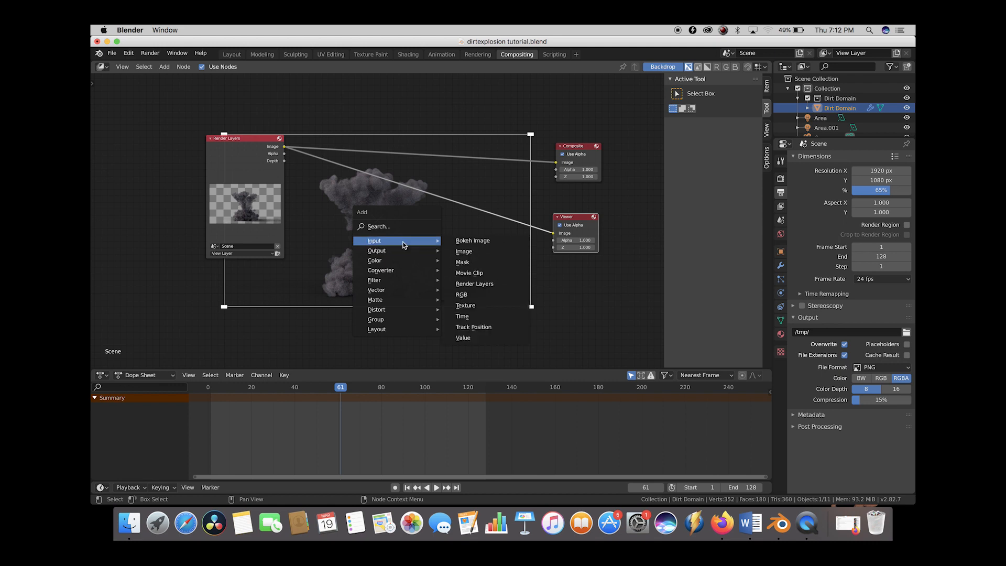
pyautogui.click(493, 250)
pyautogui.click(220, 278)
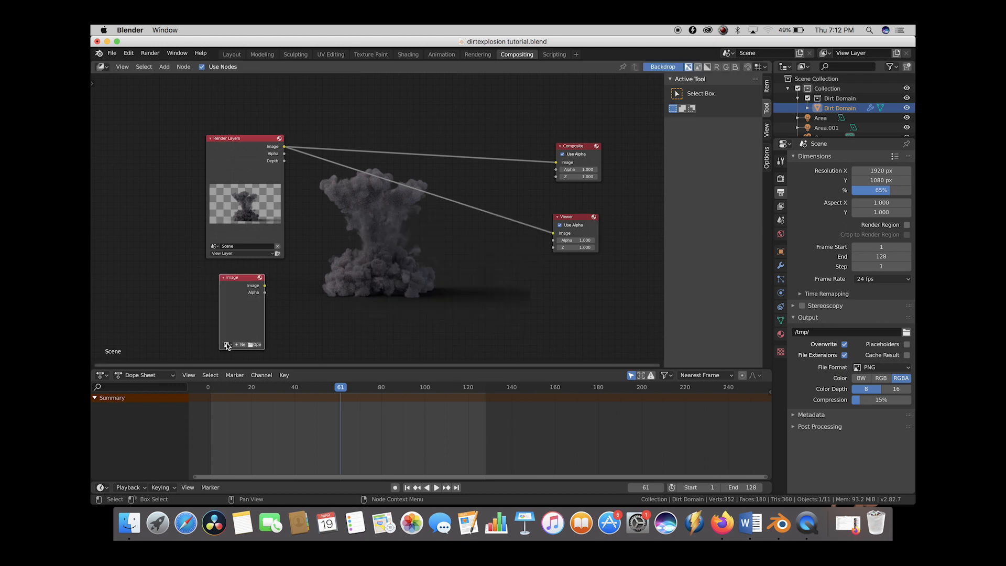
pyautogui.click(255, 344)
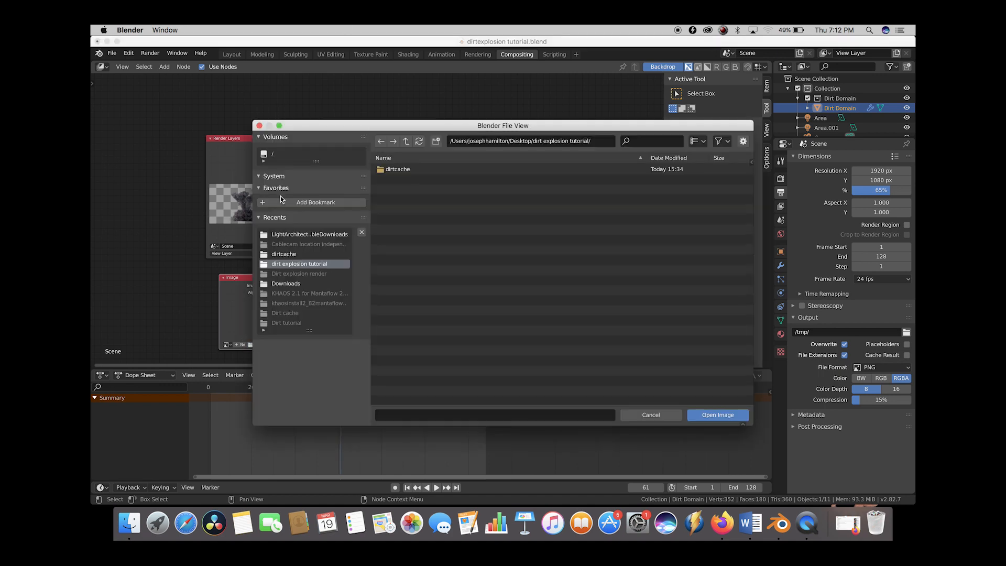
pyautogui.click(286, 283)
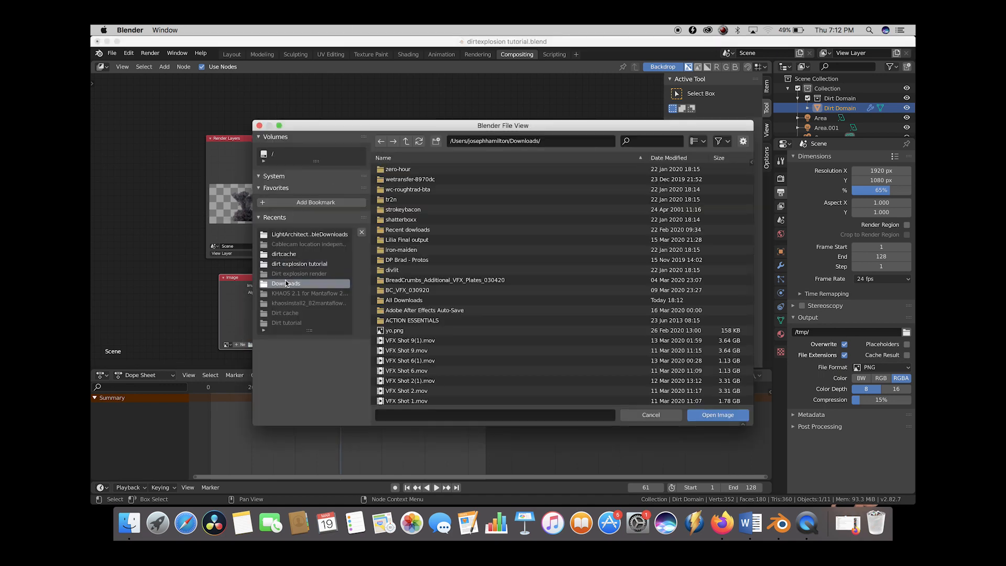
pyautogui.scroll(-5, 447, 330)
pyautogui.click(419, 348)
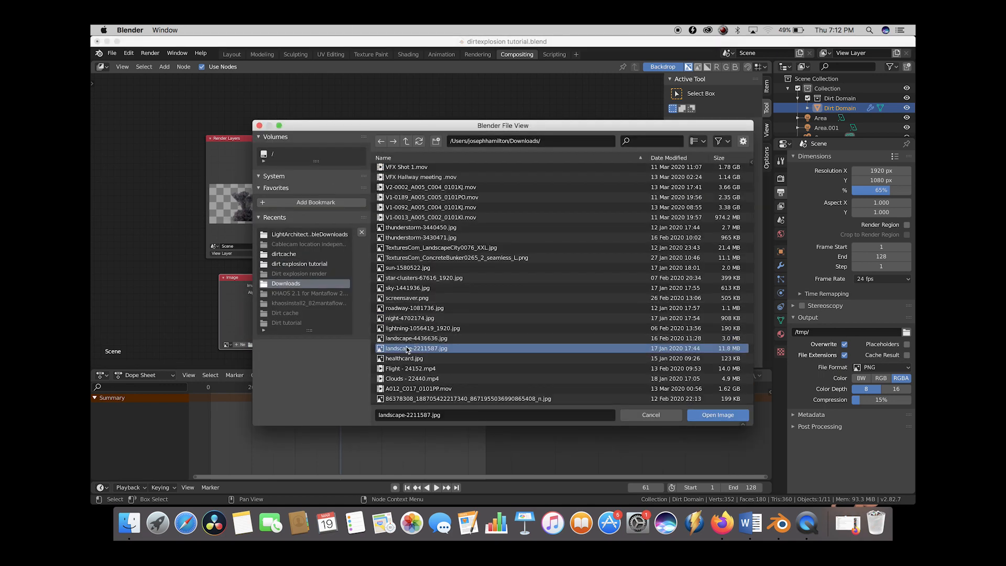
pyautogui.click(718, 414)
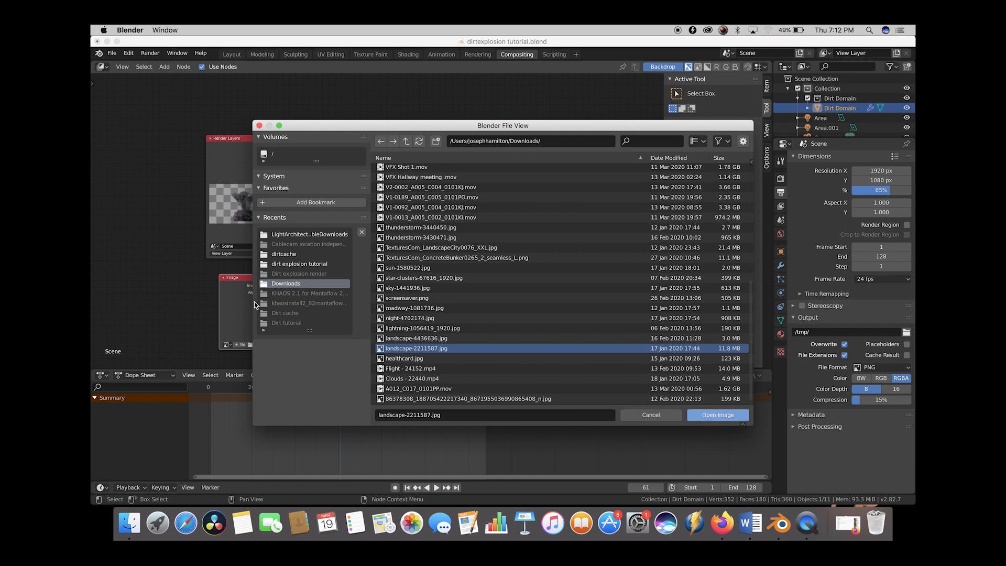
# Insert an Alpha Over node into the link between the Render Layers and Viewer nodes.
pyautogui.scroll(-1, 249, 279)
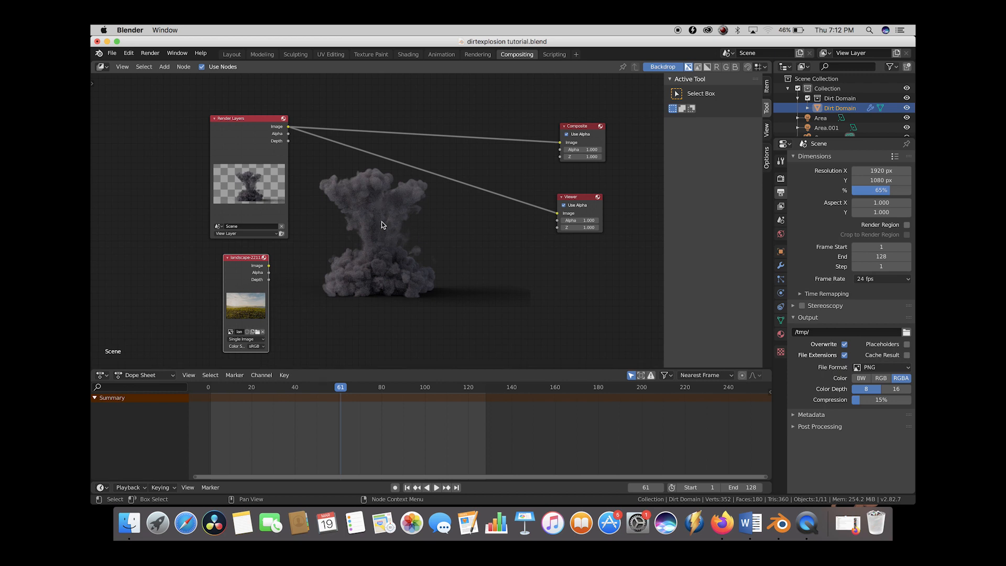
pyautogui.hotkey('shift', 'a')
pyautogui.moveTo(416, 258)
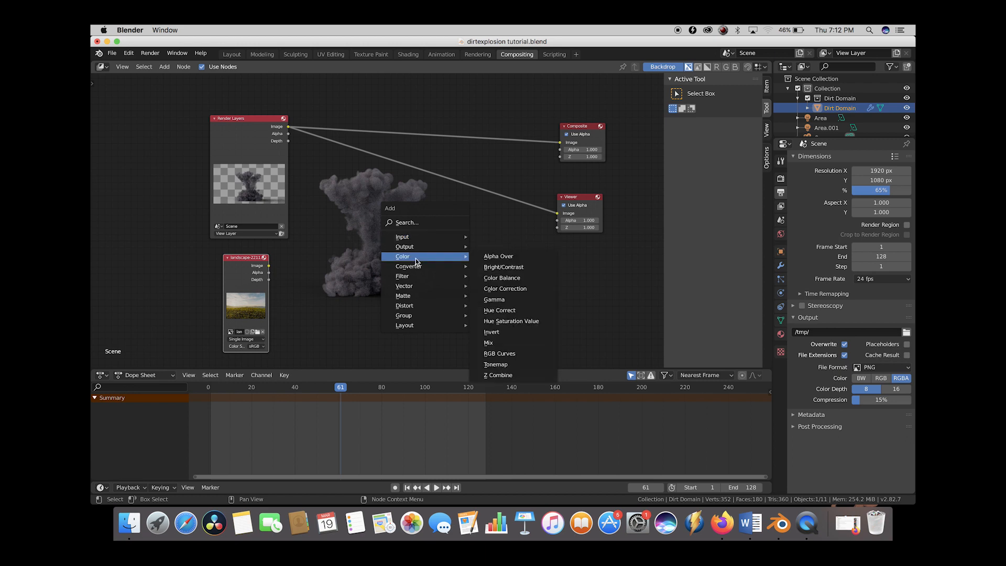
pyautogui.click(511, 256)
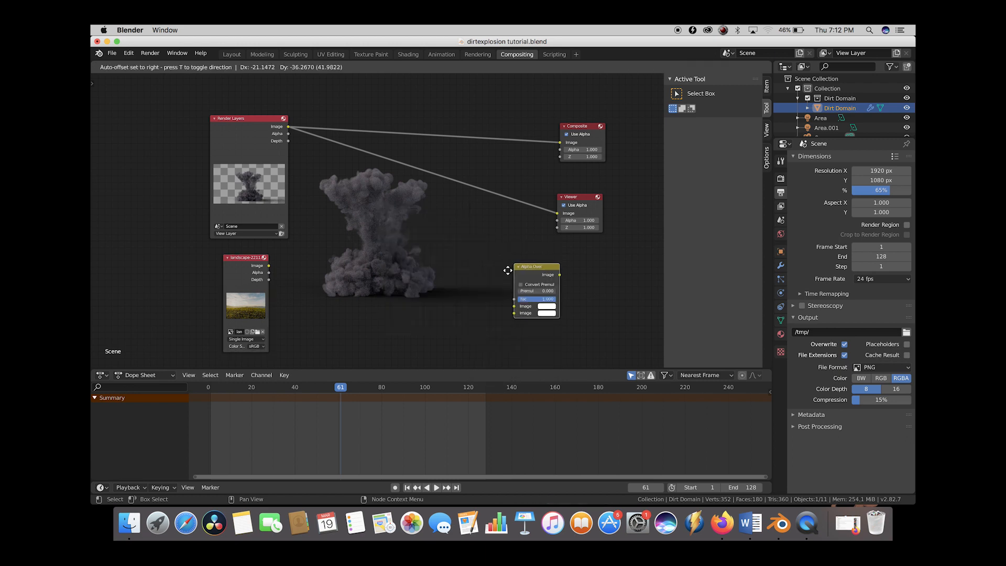
pyautogui.click(457, 163)
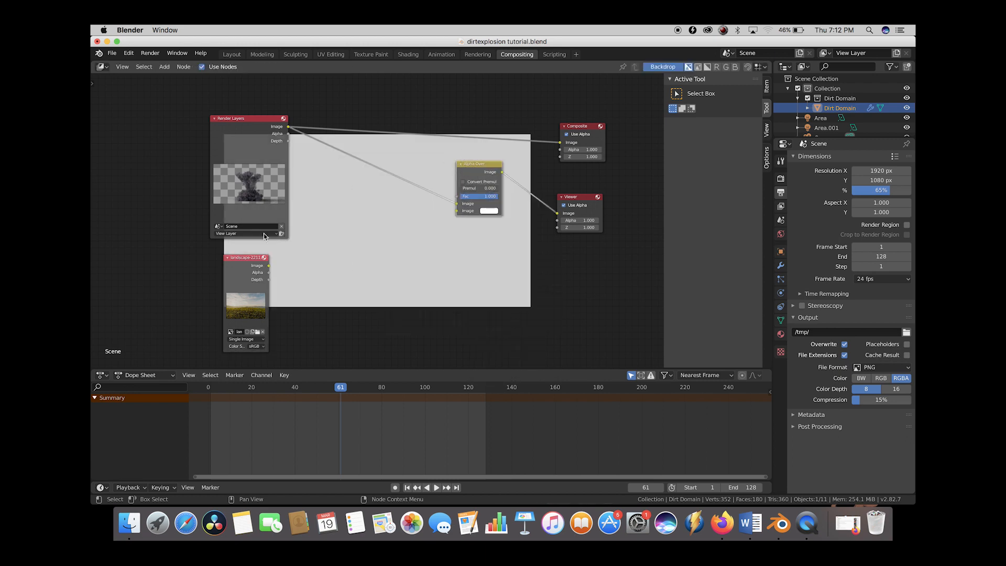
# Connect the landscape image to Alpha Over's first Image input, leaving the explosion render on the second input.
pyautogui.moveTo(269, 268); pyautogui.dragTo(458, 211)
pyautogui.moveTo(460, 213); pyautogui.dragTo(436, 265, button='middle')
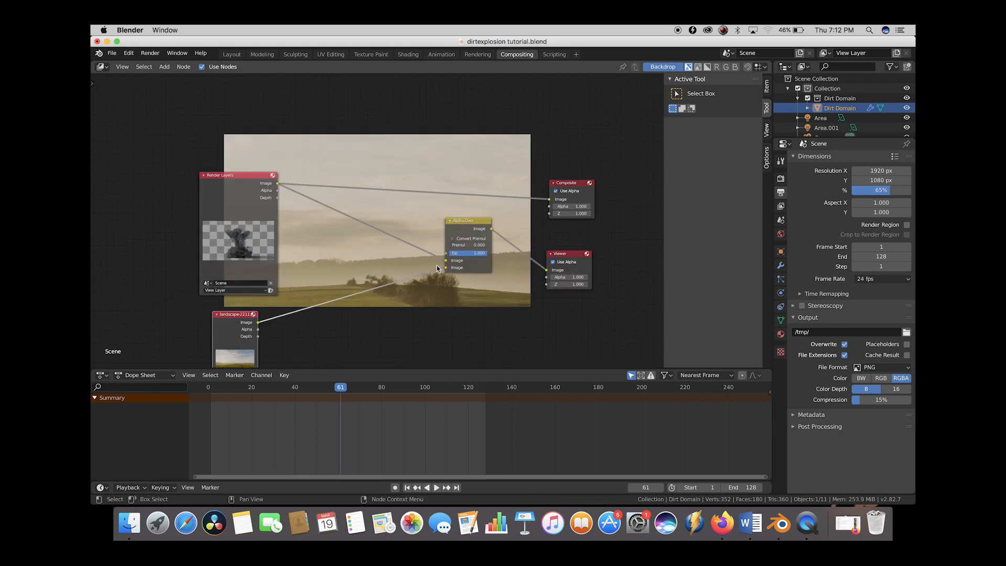
pyautogui.moveTo(446, 267); pyautogui.dragTo(447, 261)
pyautogui.scroll(-5, 405, 212)
pyautogui.hscroll(-2, 405, 212)
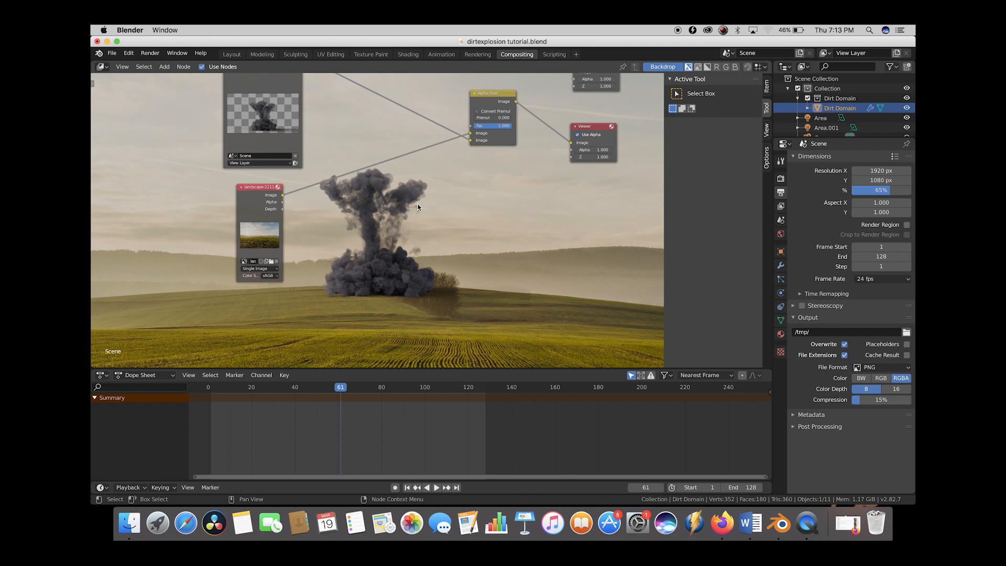
pyautogui.scroll(5, 412, 196)
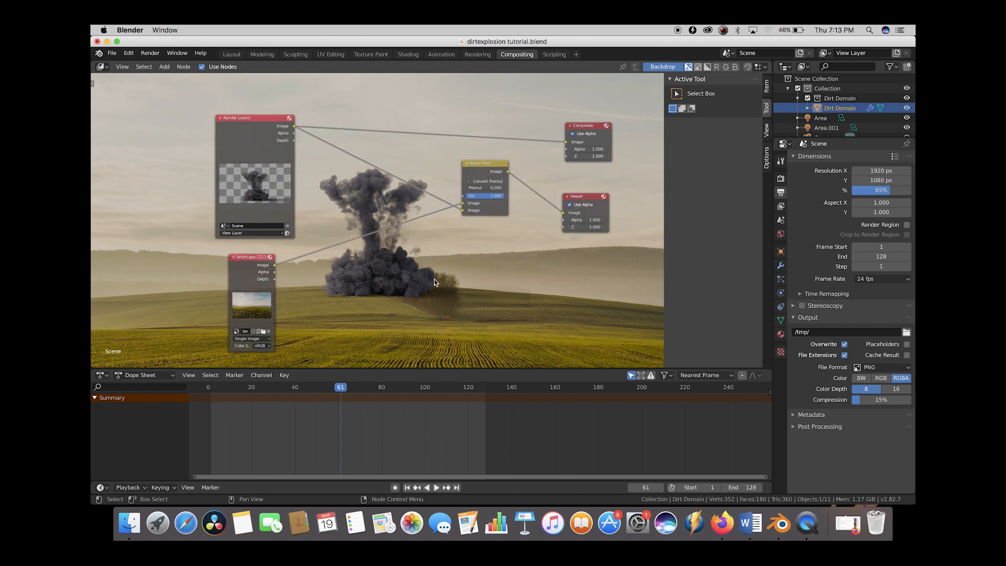
# Insert a Scale node between the landscape image and Alpha Over, and set its space to Render Size.
pyautogui.hotkey('shift', 'a')
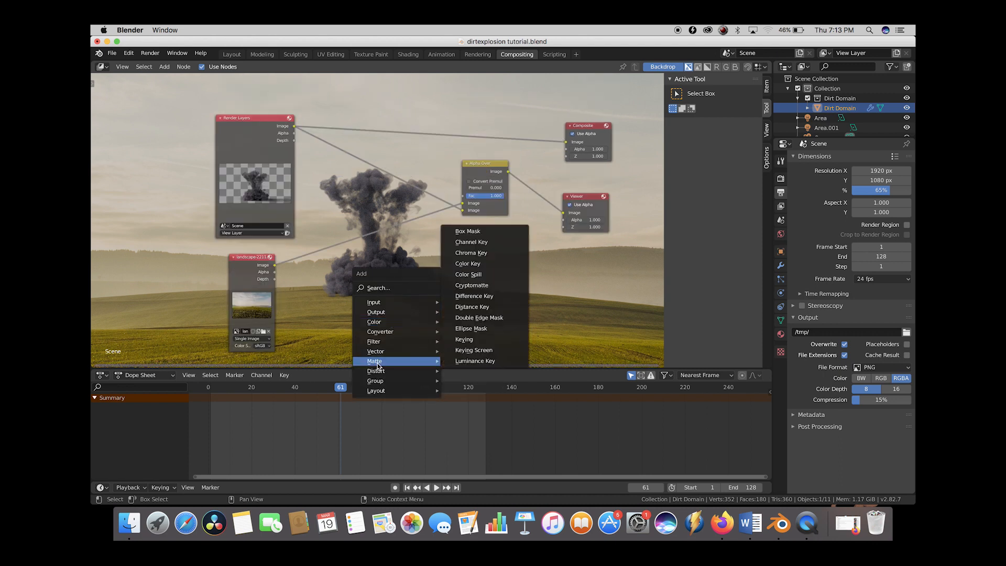
pyautogui.moveTo(377, 372)
pyautogui.click(471, 339)
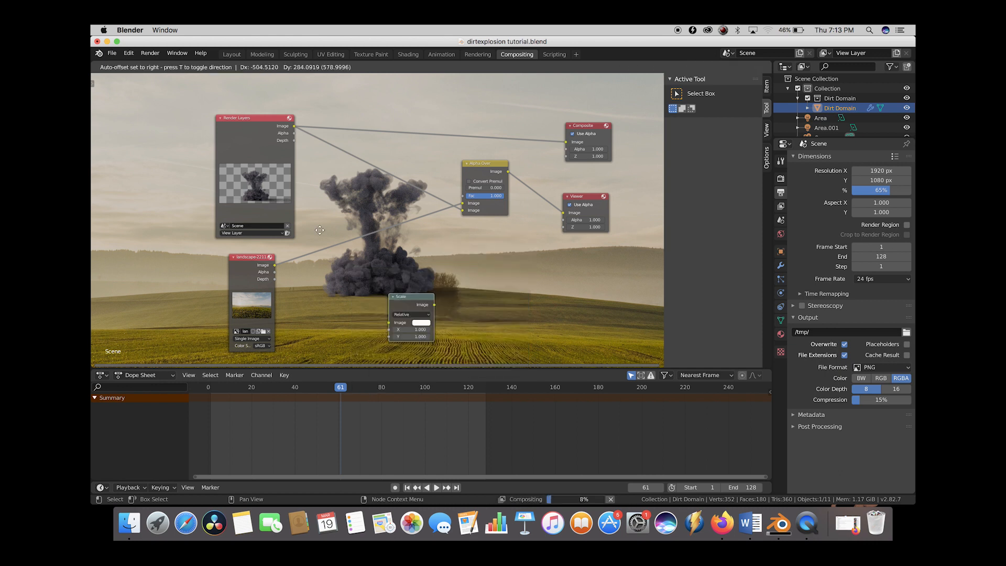
pyautogui.click(346, 246)
pyautogui.click(345, 242)
pyautogui.click(341, 263)
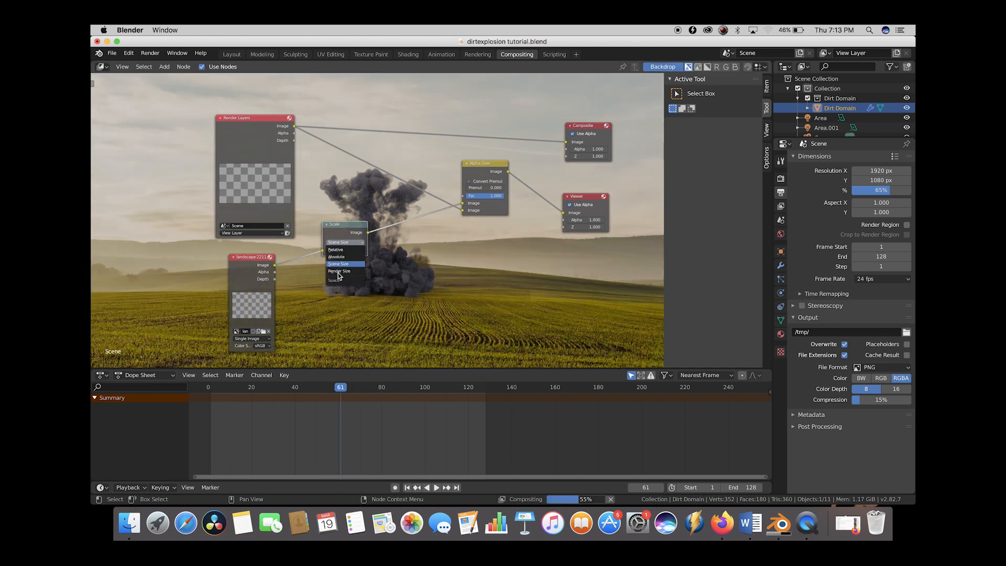
pyautogui.click(339, 270)
pyautogui.scroll(10, 389, 209)
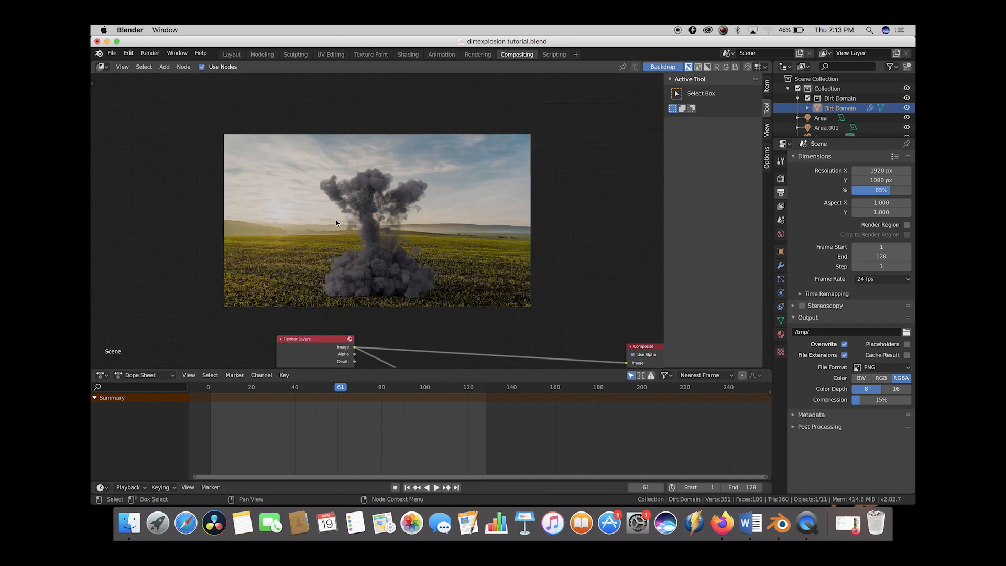
# Replace the image in the landscape node with landscape-4436636.jpg.
pyautogui.scroll(-8, 450, 298)
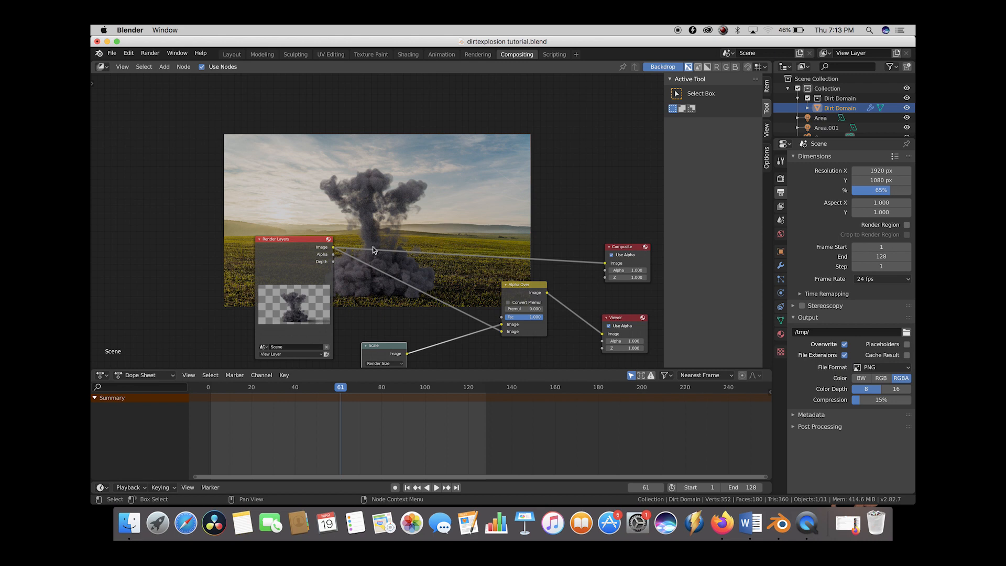
pyautogui.scroll(-10, 370, 286)
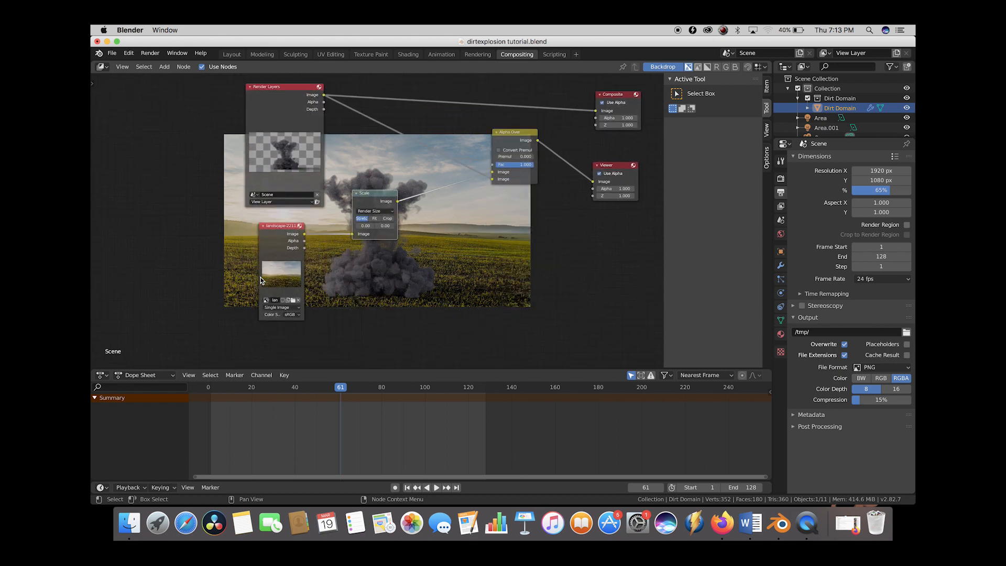
pyautogui.scroll(5, 397, 218)
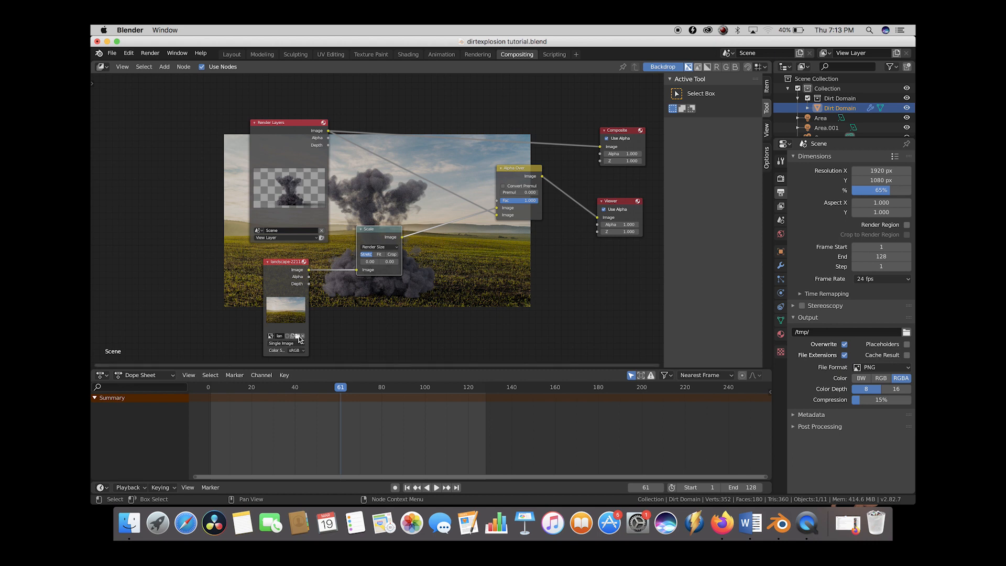
pyautogui.click(297, 336)
pyautogui.scroll(-8, 458, 372)
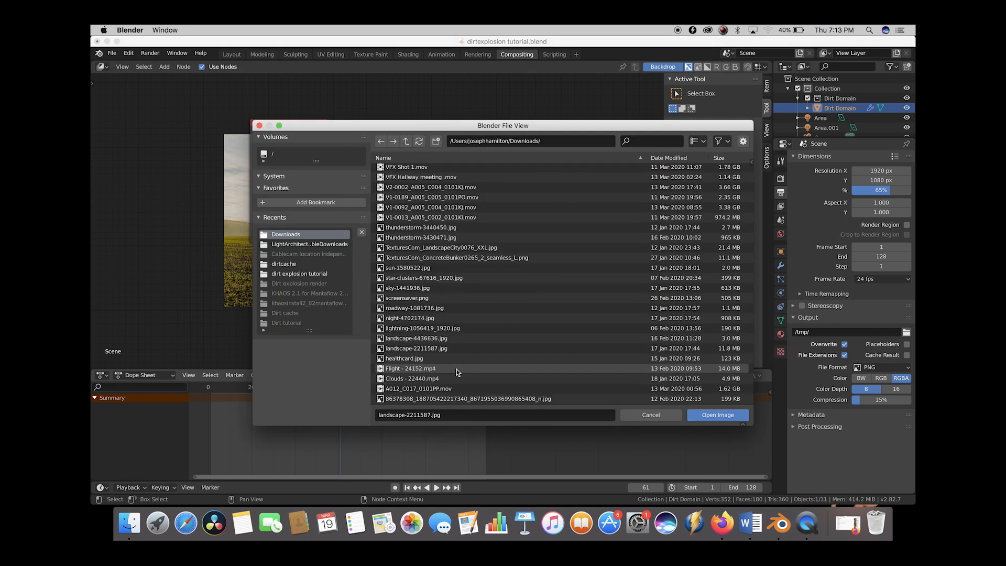
pyautogui.click(410, 340)
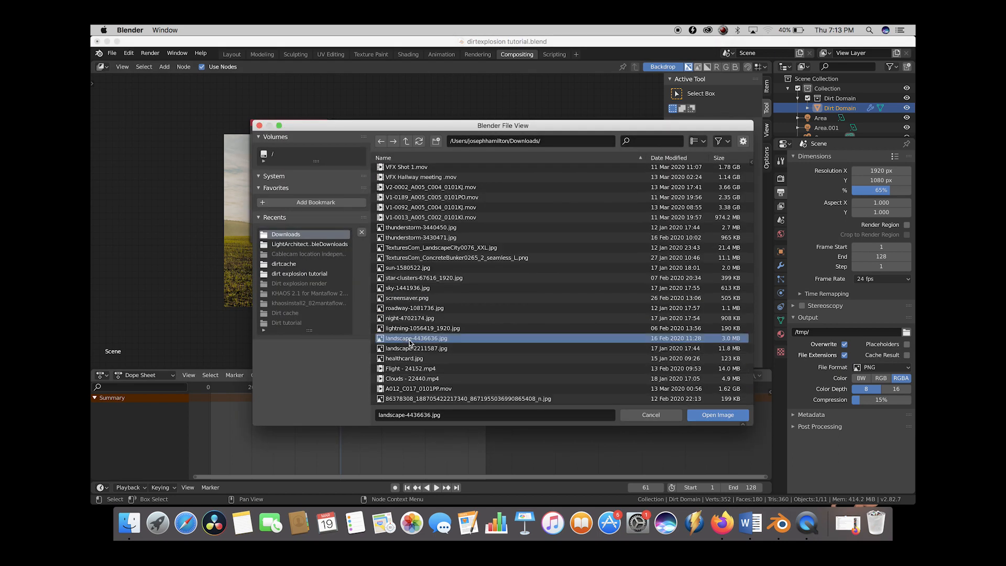
pyautogui.click(707, 415)
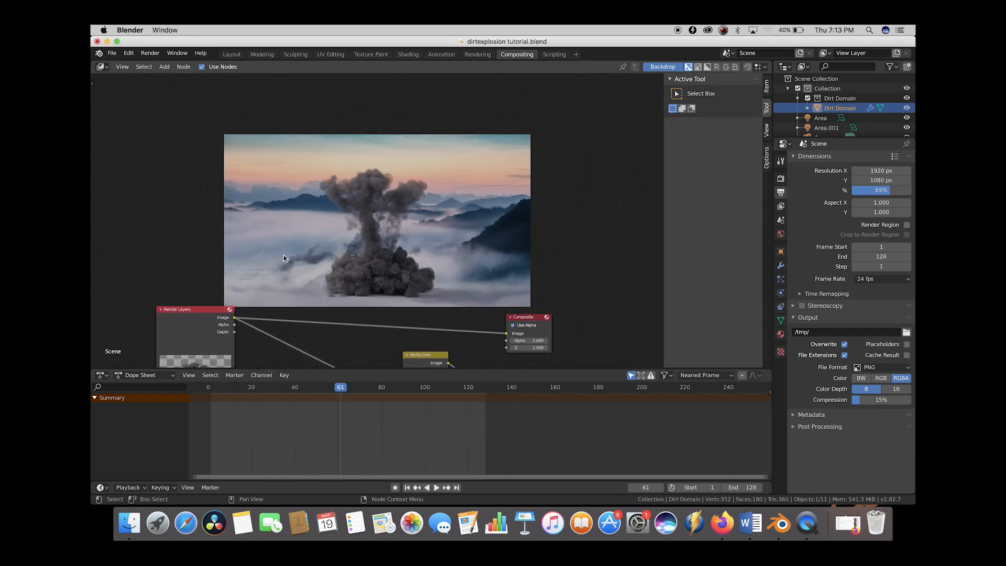
# Enlarge and shrink the compositor backdrop to examine how the explosion sits against the new background.
pyautogui.moveTo(413, 315); pyautogui.dragTo(398, 284, button='middle')
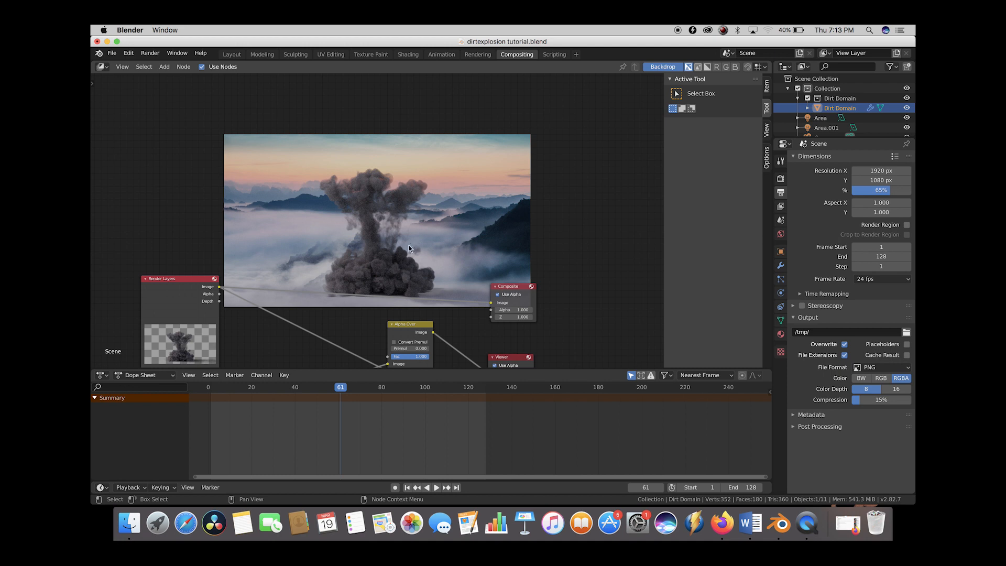
pyautogui.scroll(-1, 385, 223)
pyautogui.hotkey('alt', 'v')
pyautogui.hotkey('alt', 'v')
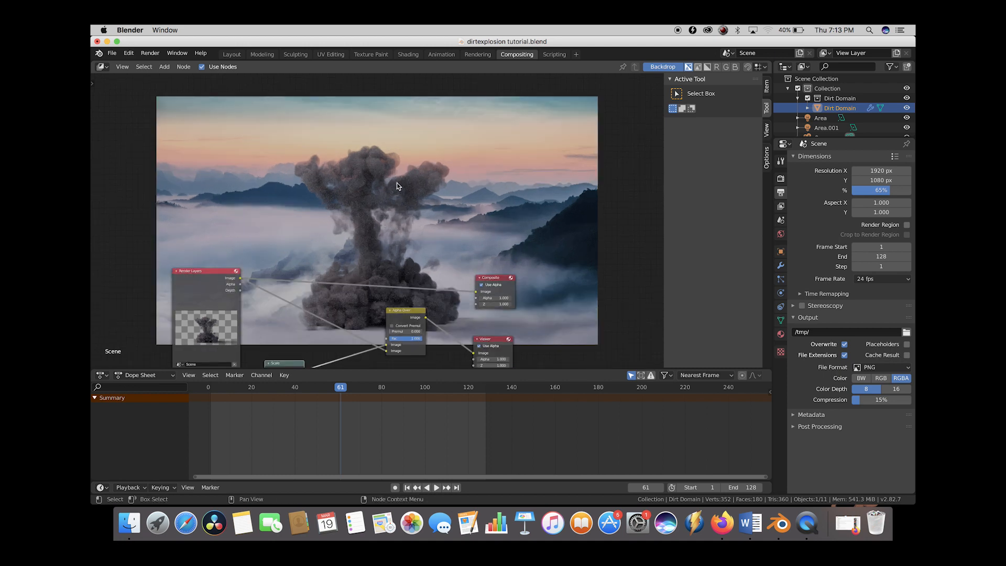
pyautogui.scroll(-2, 403, 204)
pyautogui.press('v')
pyautogui.press('v')
pyautogui.press('v')
pyautogui.moveTo(347, 308); pyautogui.dragTo(348, 221, button='middle')
pyautogui.scroll(-5, 438, 251)
pyautogui.scroll(4, 439, 251)
pyautogui.scroll(-4, 439, 251)
pyautogui.hscroll(-1, 438, 250)
pyautogui.hscroll(1, 439, 250)
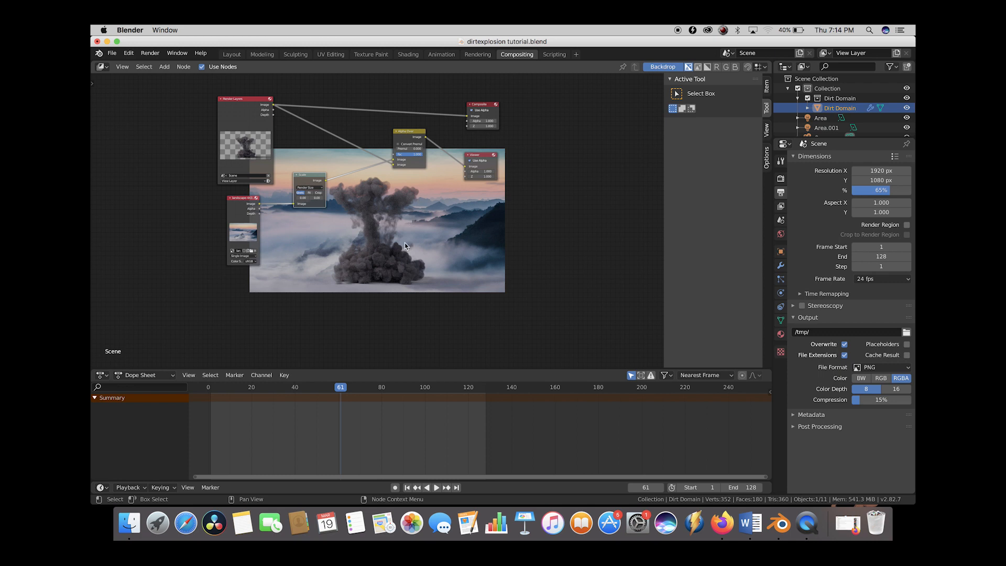
pyautogui.scroll(-1, 404, 243)
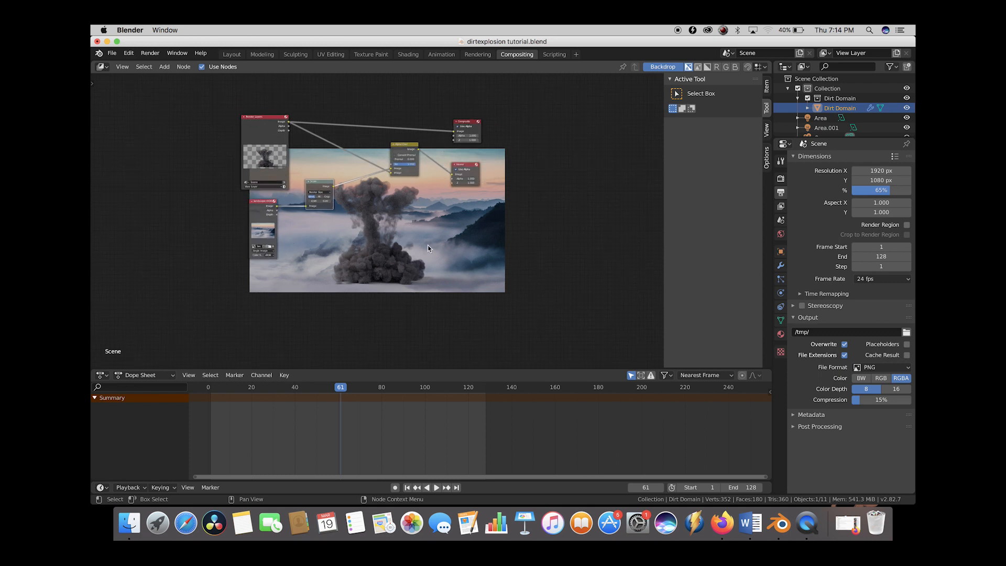
pyautogui.scroll(-3, 409, 244)
pyautogui.hscroll(2, 410, 244)
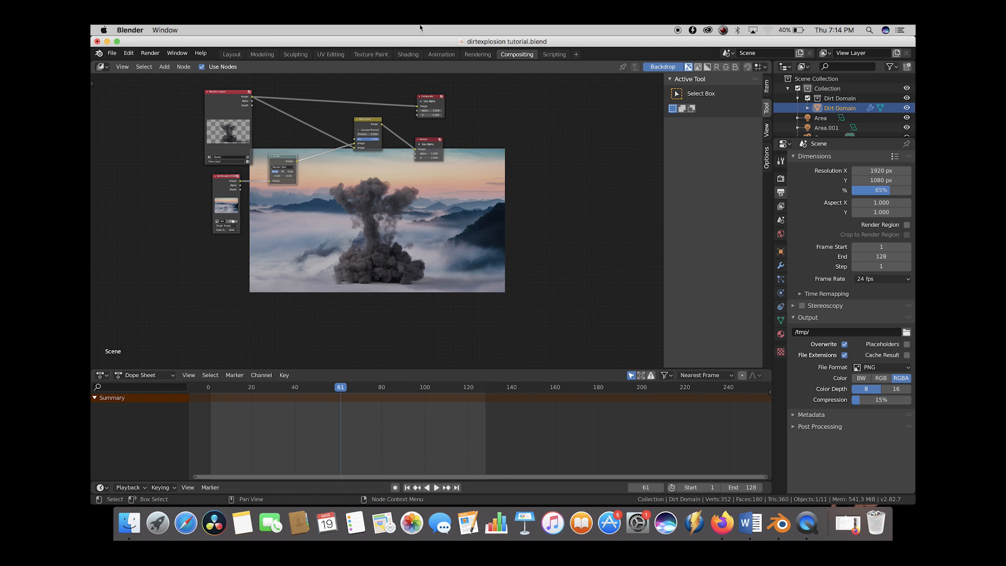
pyautogui.keyDown('ctrl'); pyautogui.scroll(2, 395, 166); pyautogui.keyUp('ctrl')
pyautogui.scroll(5, 396, 166)
pyautogui.keyDown('ctrl'); pyautogui.scroll(1, 419, 173); pyautogui.keyUp('ctrl')
pyautogui.hscroll(-2, 438, 164)
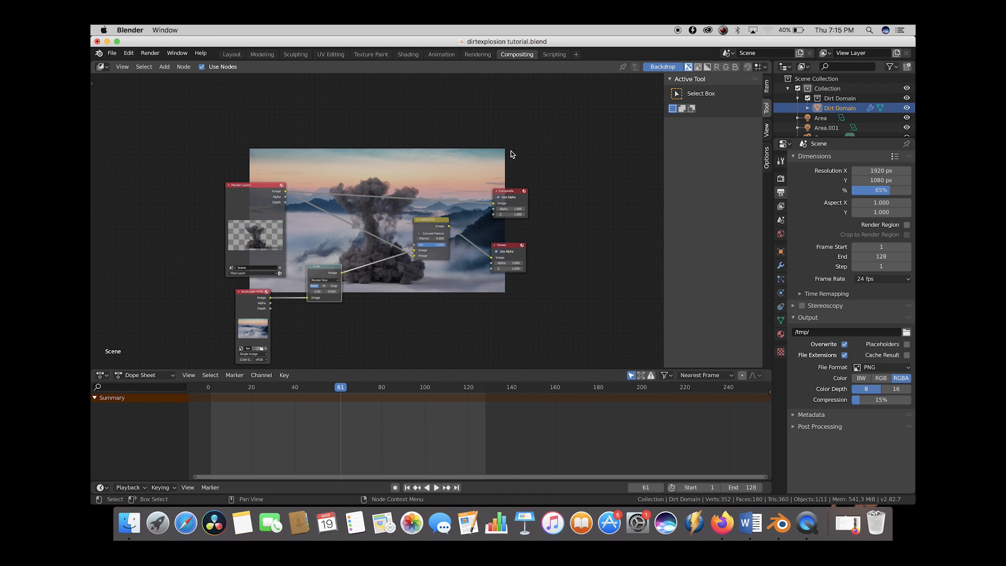
# Return to the Layout workspace and set the output resolution scale to 100% and the Cycles render samples to 40.
pyautogui.click(231, 54)
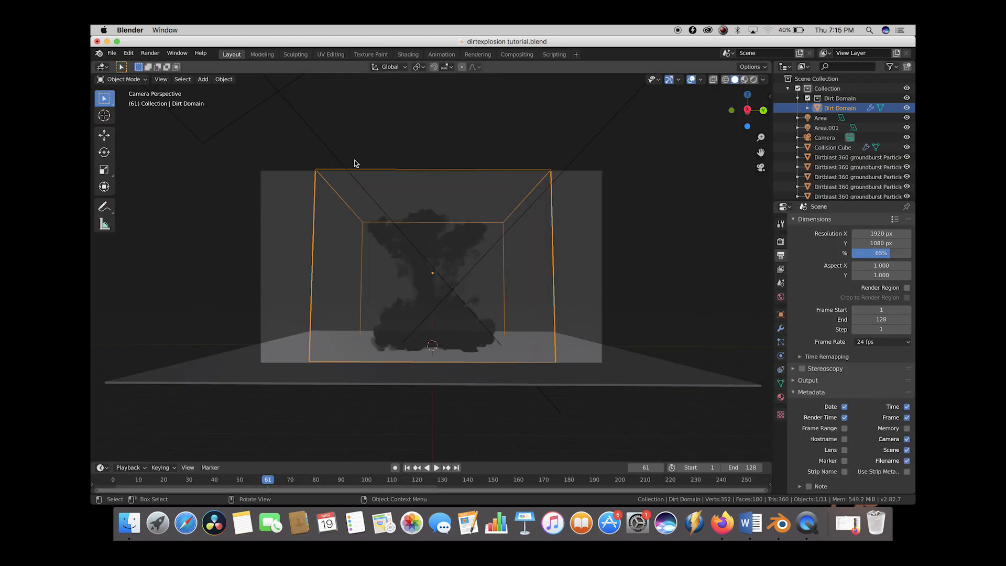
pyautogui.click(597, 171)
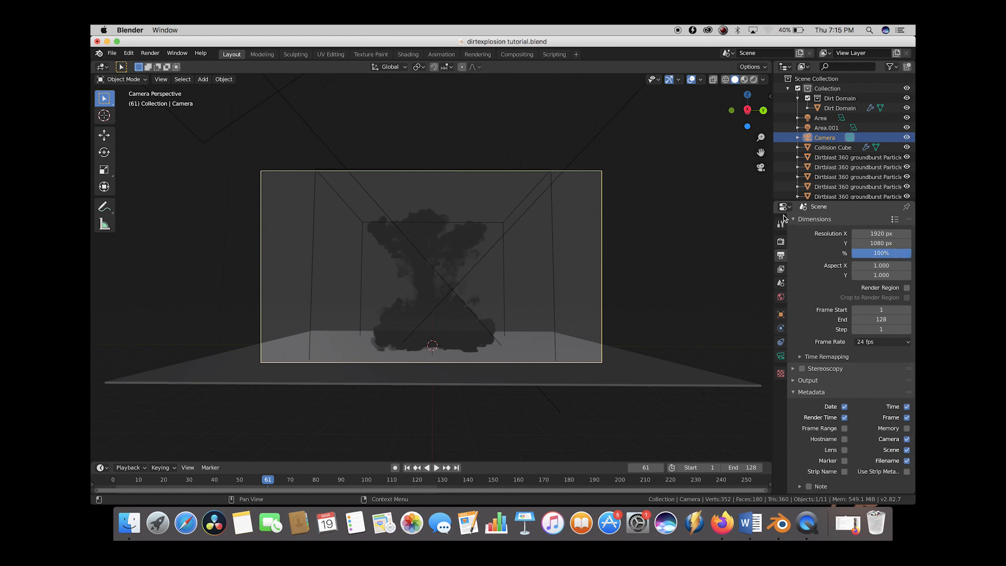
pyautogui.click(780, 241)
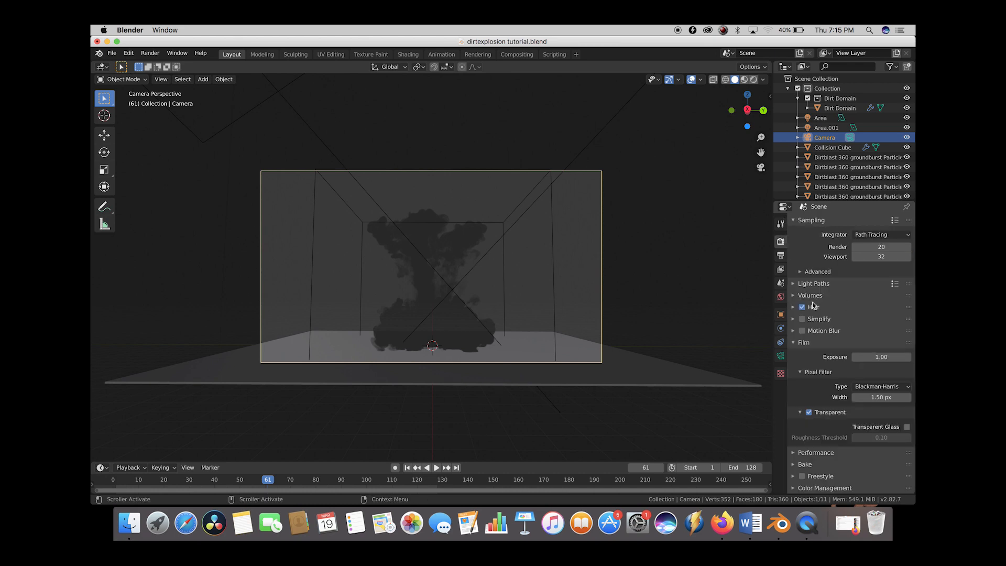
pyautogui.click(876, 246)
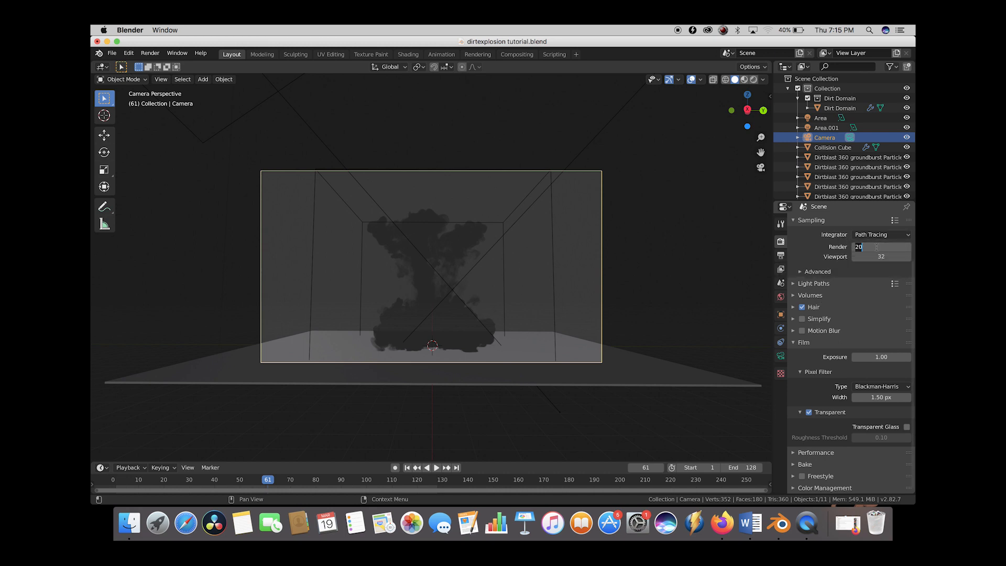
pyautogui.press('Return')
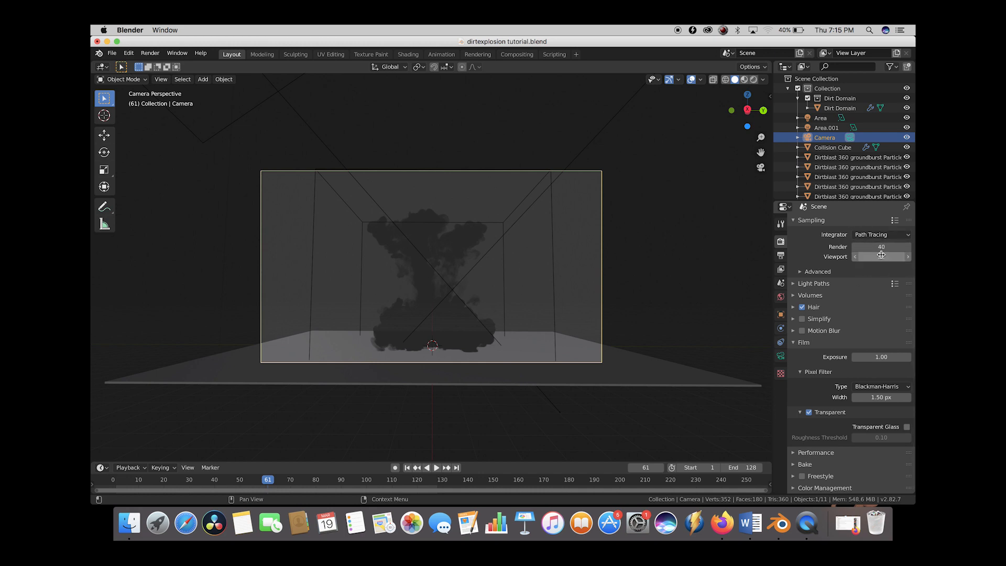
# Set the render output file format to OpenEXR.
pyautogui.click(781, 255)
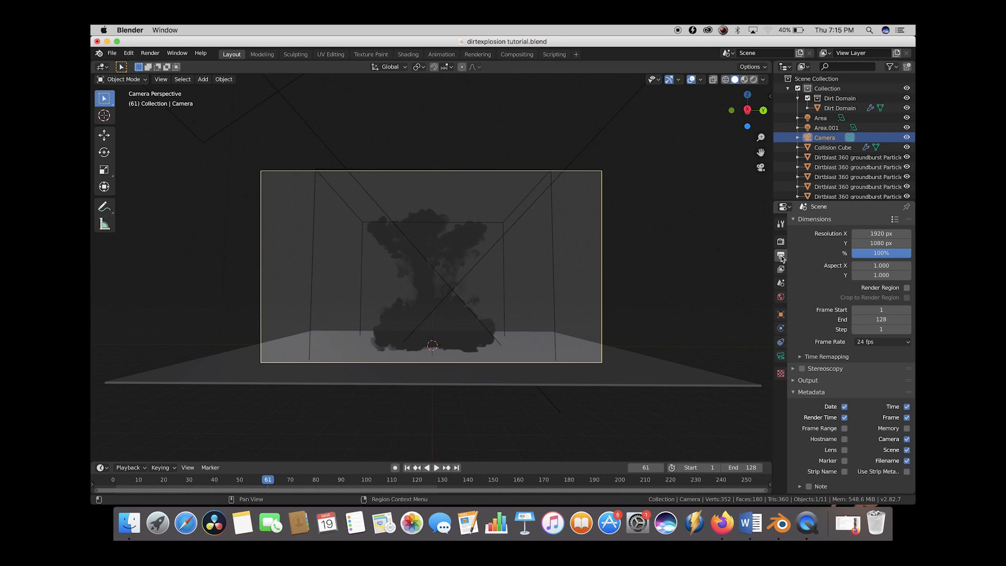
pyautogui.scroll(-2, 802, 356)
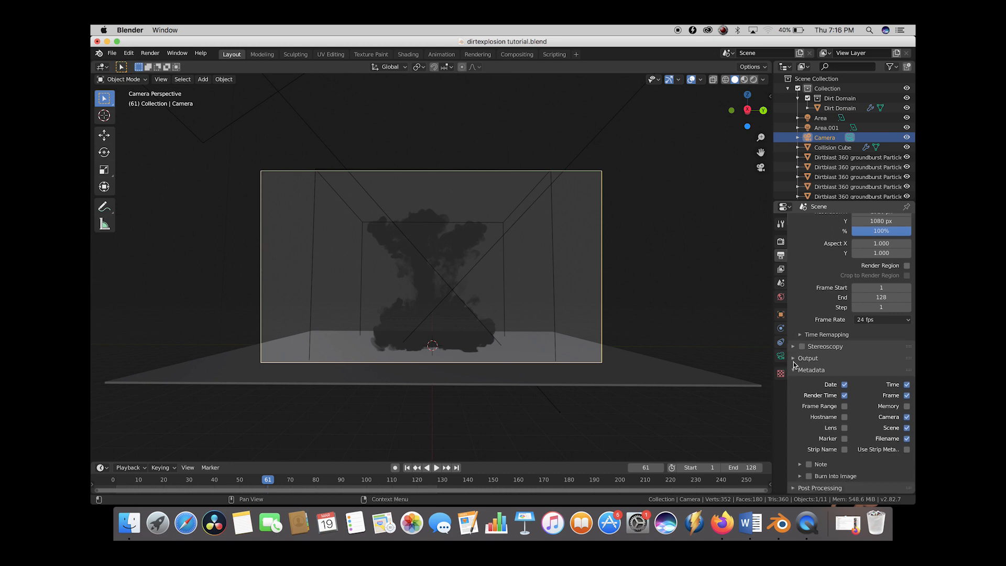
pyautogui.click(793, 359)
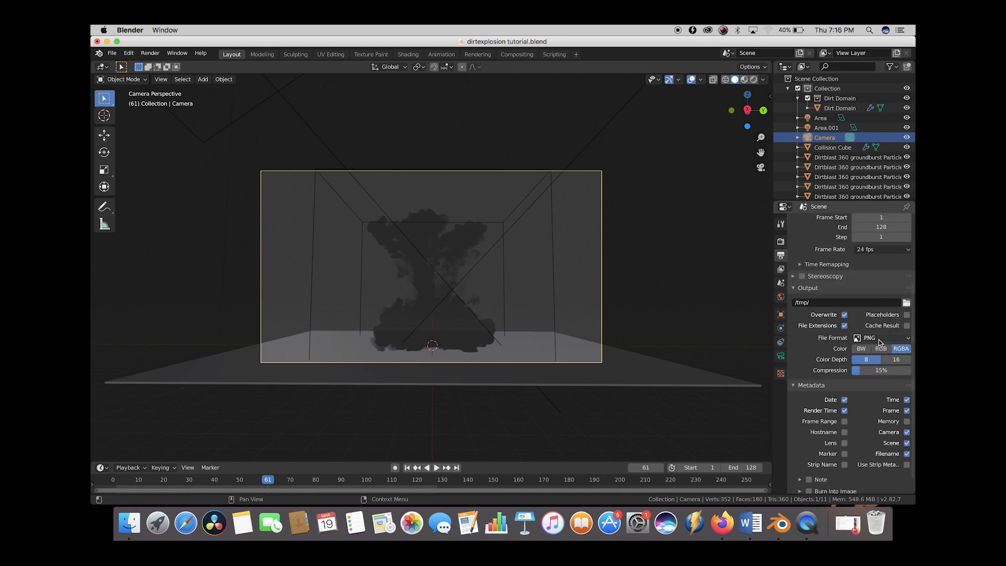
pyautogui.click(874, 341)
pyautogui.click(792, 410)
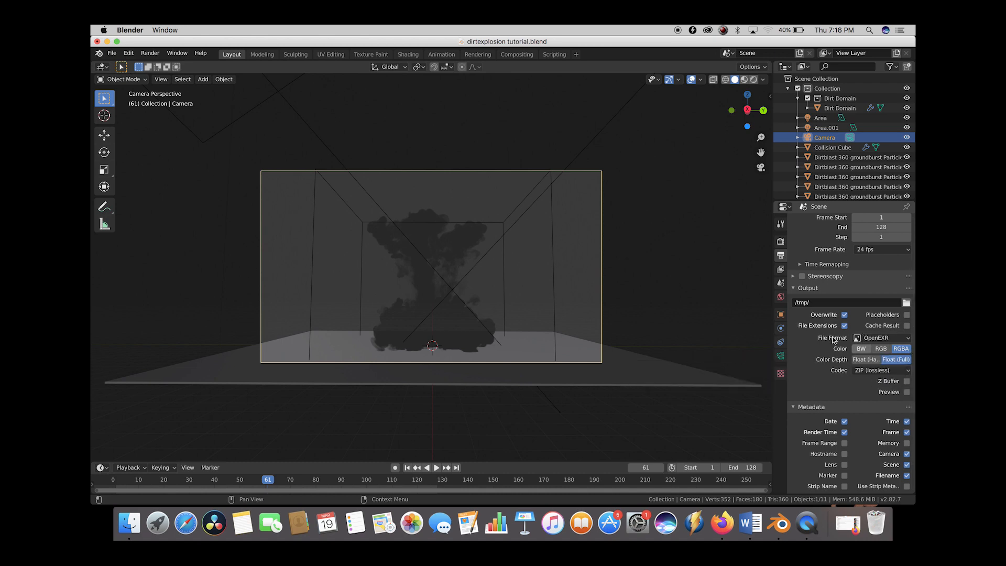
# Browse for the render output location and create a folder named dirt blast render inside the Desktop's Dirt blast folder.
pyautogui.click(906, 303)
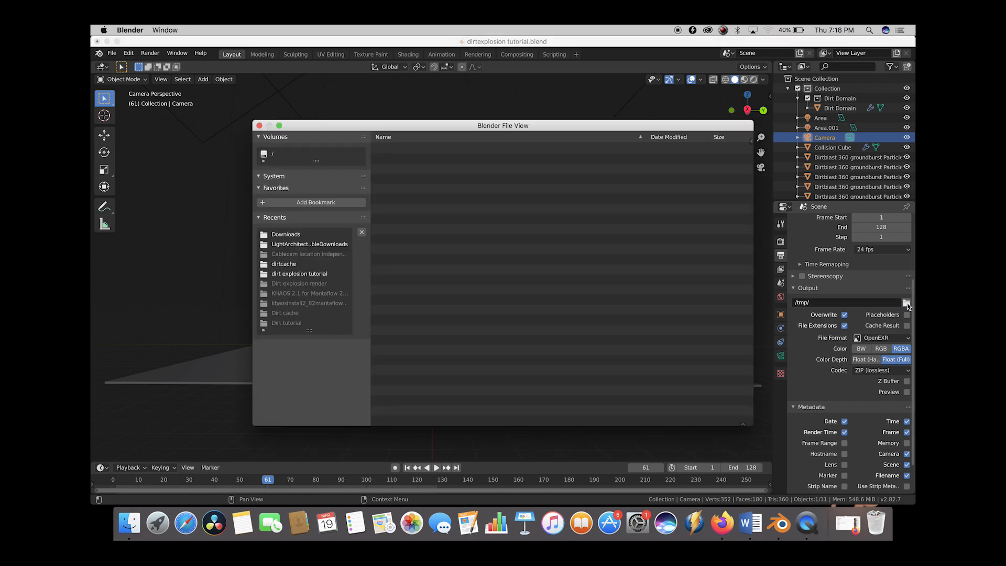
pyautogui.click(273, 153)
pyautogui.doubleClick(400, 198)
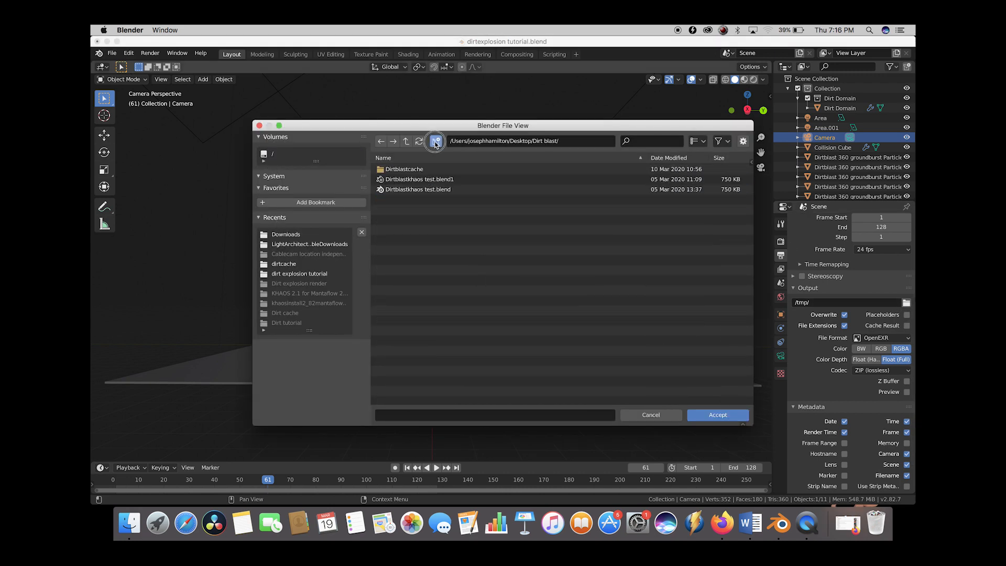
pyautogui.click(436, 141)
pyautogui.write('dirt blast render')
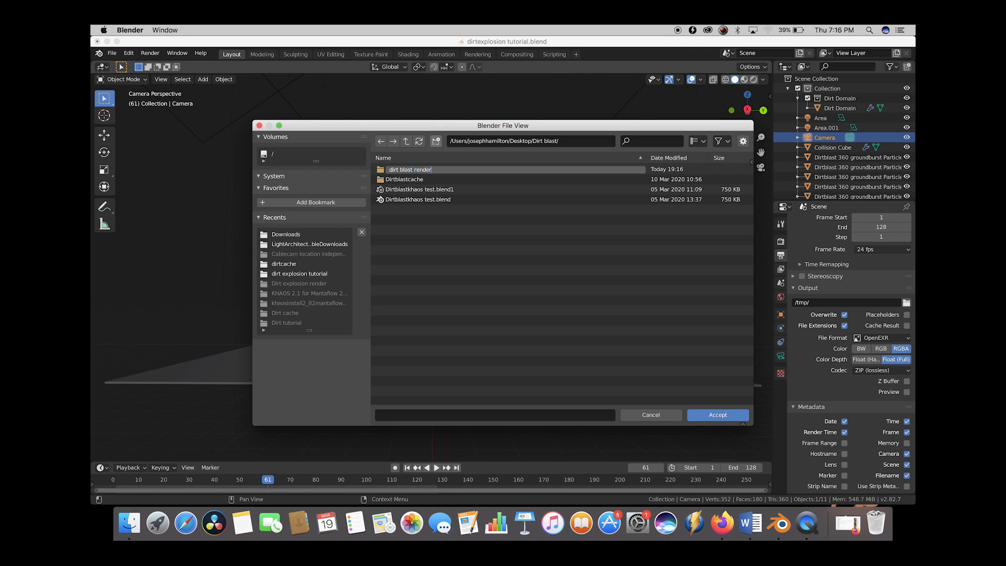
pyautogui.press('Return')
# Set the render output path to the dirt blast render folder with the file name dirt blast.
pyautogui.doubleClick(409, 179)
pyautogui.click(442, 416)
pyautogui.write('dir')
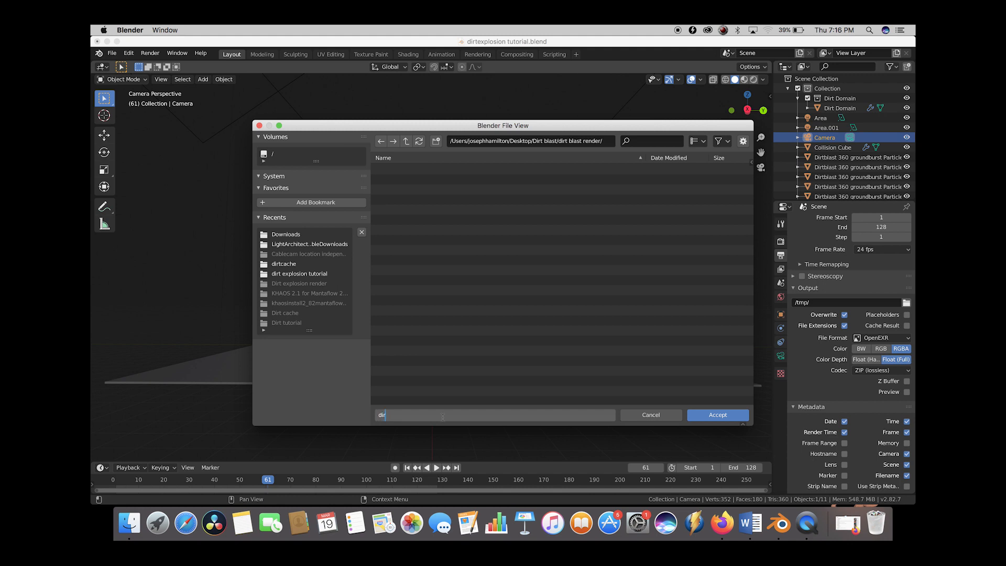
pyautogui.write('t blast')
pyautogui.click(724, 416)
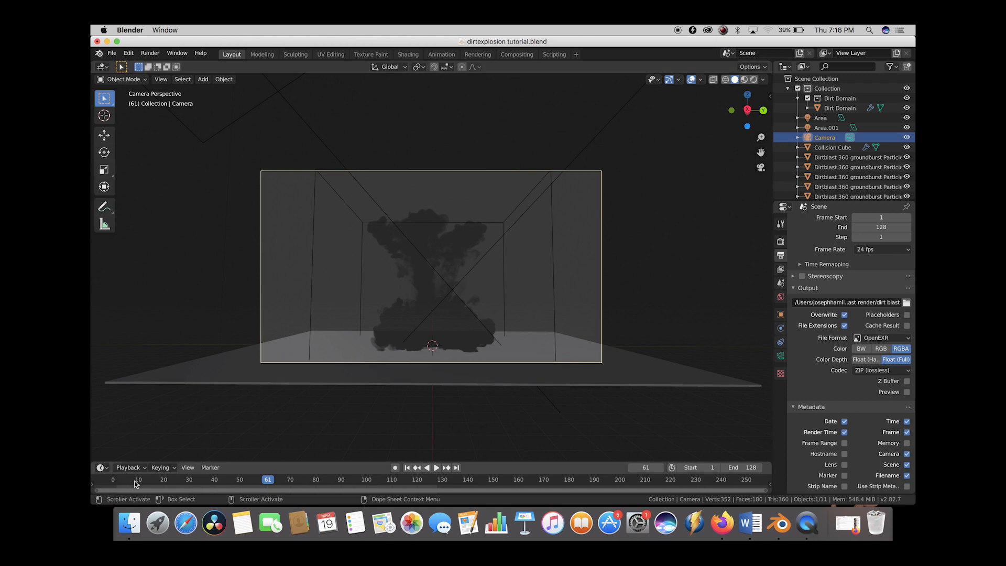
# Move the playhead to frame 19 and set the animation's start frame to 20.
pyautogui.click(161, 481)
pyautogui.click(696, 468)
pyautogui.write('20')
pyautogui.press('Return')
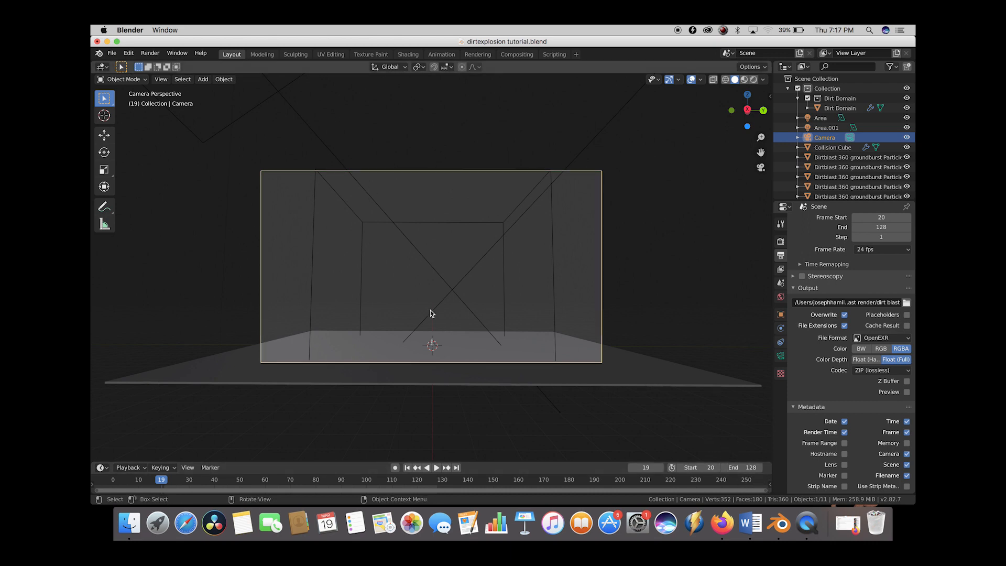
# Save the Blender file and start rendering the animation.
pyautogui.click(111, 53)
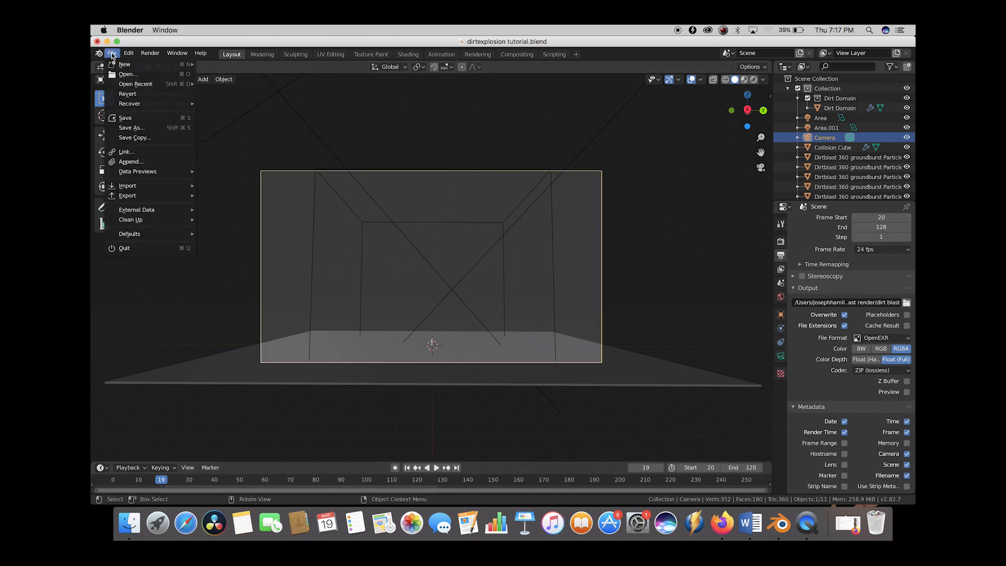
pyautogui.click(145, 117)
pyautogui.click(153, 54)
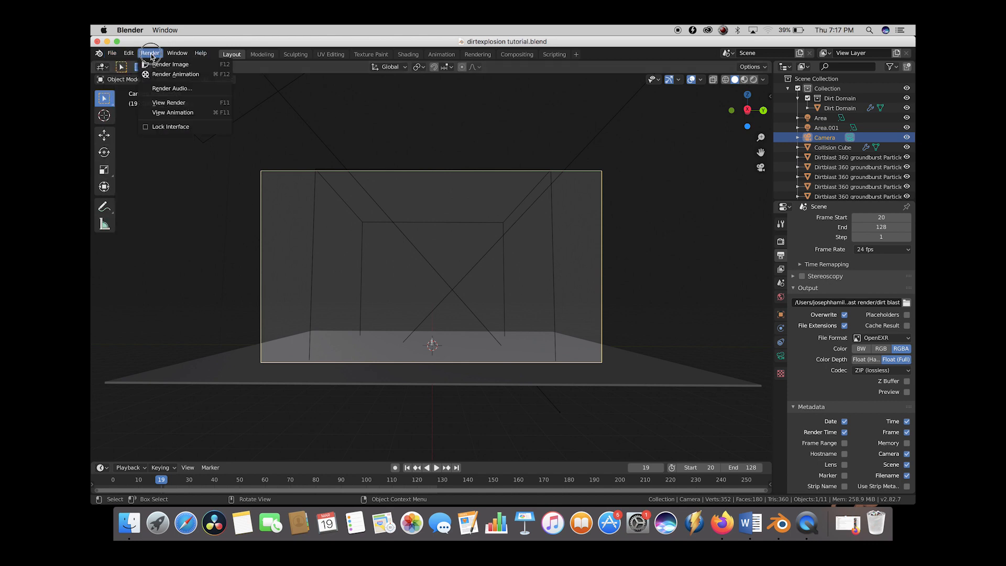
pyautogui.click(176, 74)
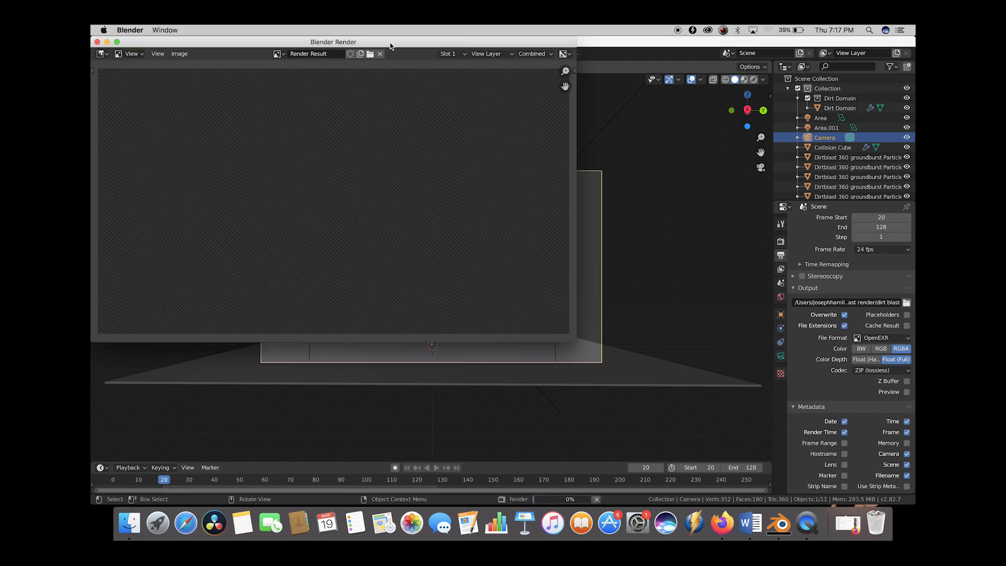